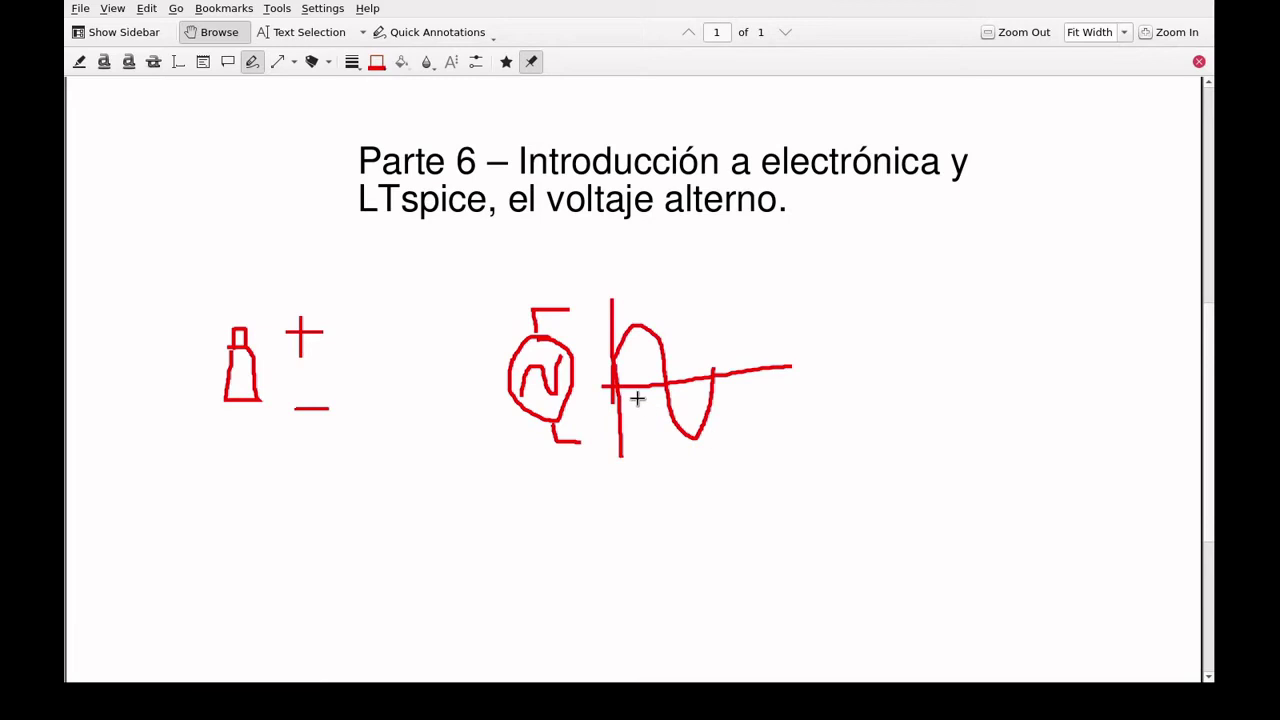
# - Label the axes of the small sine sketch, V for voltage and t for time
pyautogui.moveTo(786, 386)
pyautogui.mouseDown()
pyautogui.moveTo(786, 420)
pyautogui.moveTo(803, 420)
pyautogui.moveTo(801, 397)
pyautogui.mouseUp()
pyautogui.moveTo(630, 270); pyautogui.dragTo(654, 268)
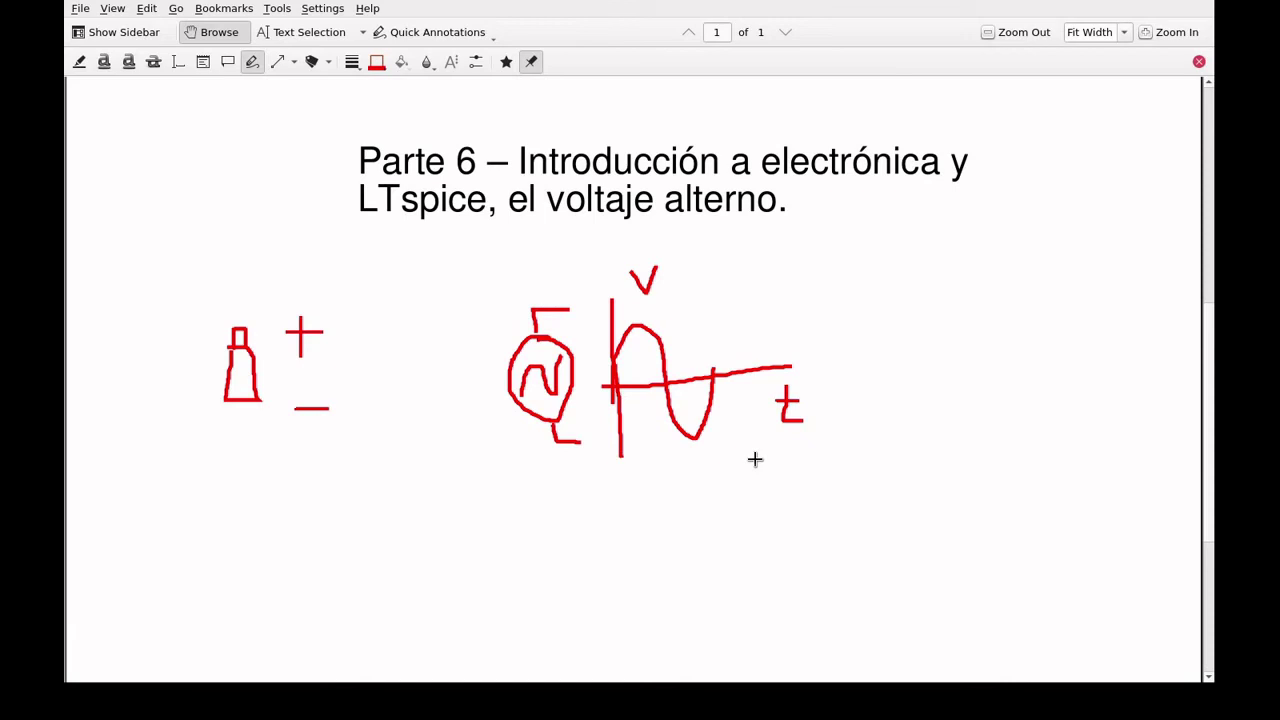
# - Draw a larger pair of axes lower on the page, label the horizontal one t, and sketch one full sine cycle
pyautogui.scroll(-3, 755, 459)
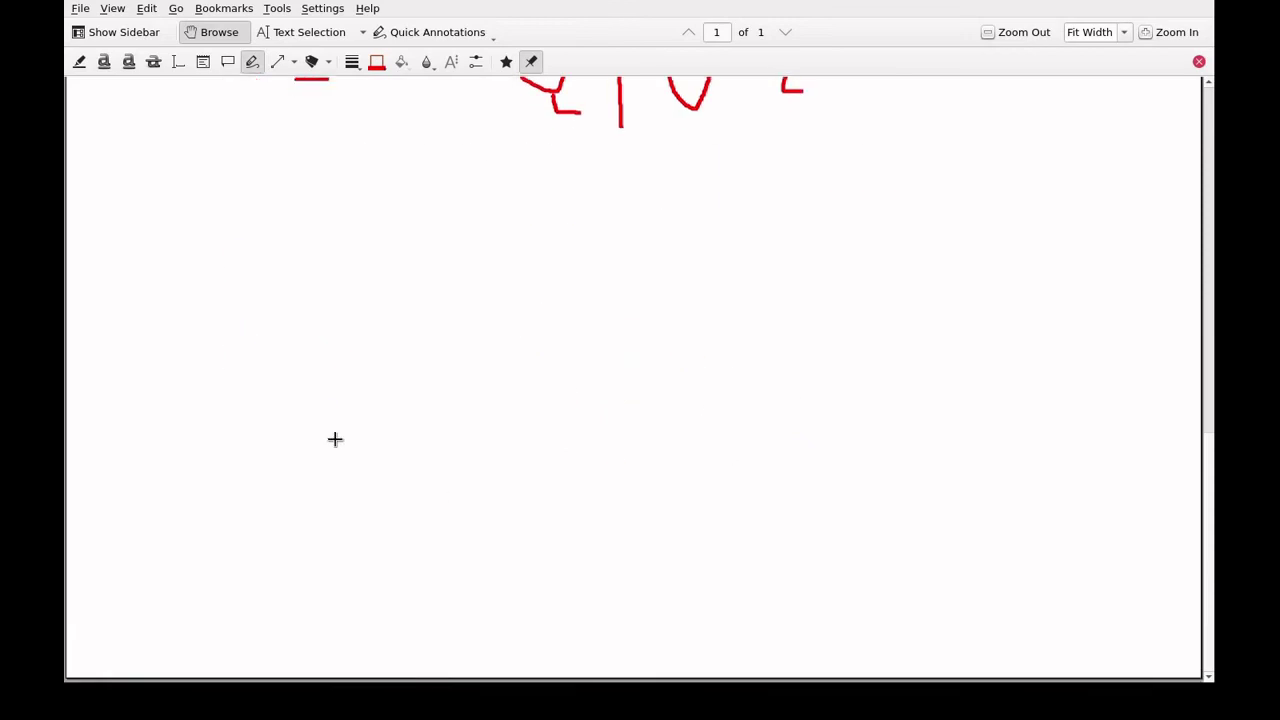
pyautogui.moveTo(381, 241); pyautogui.dragTo(402, 575)
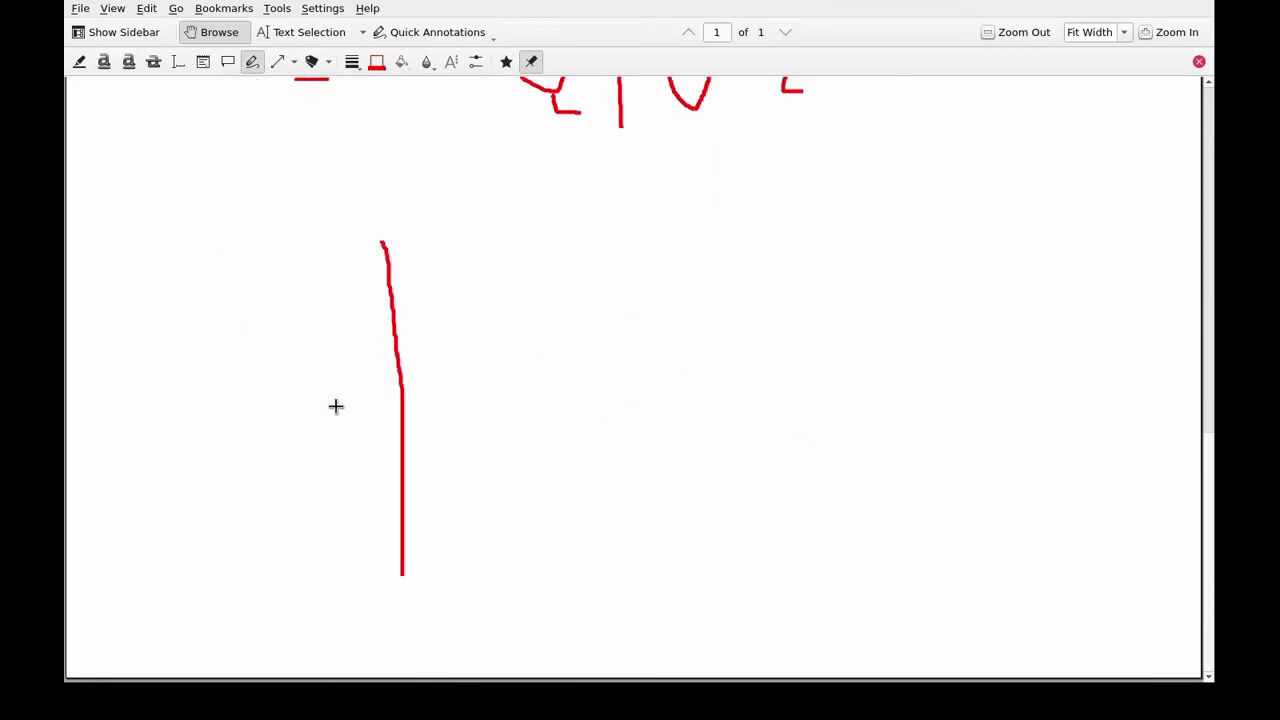
pyautogui.moveTo(336, 406)
pyautogui.mouseDown()
pyautogui.moveTo(980, 400)
pyautogui.moveTo(1012, 470)
pyautogui.moveTo(1000, 449)
pyautogui.mouseUp()
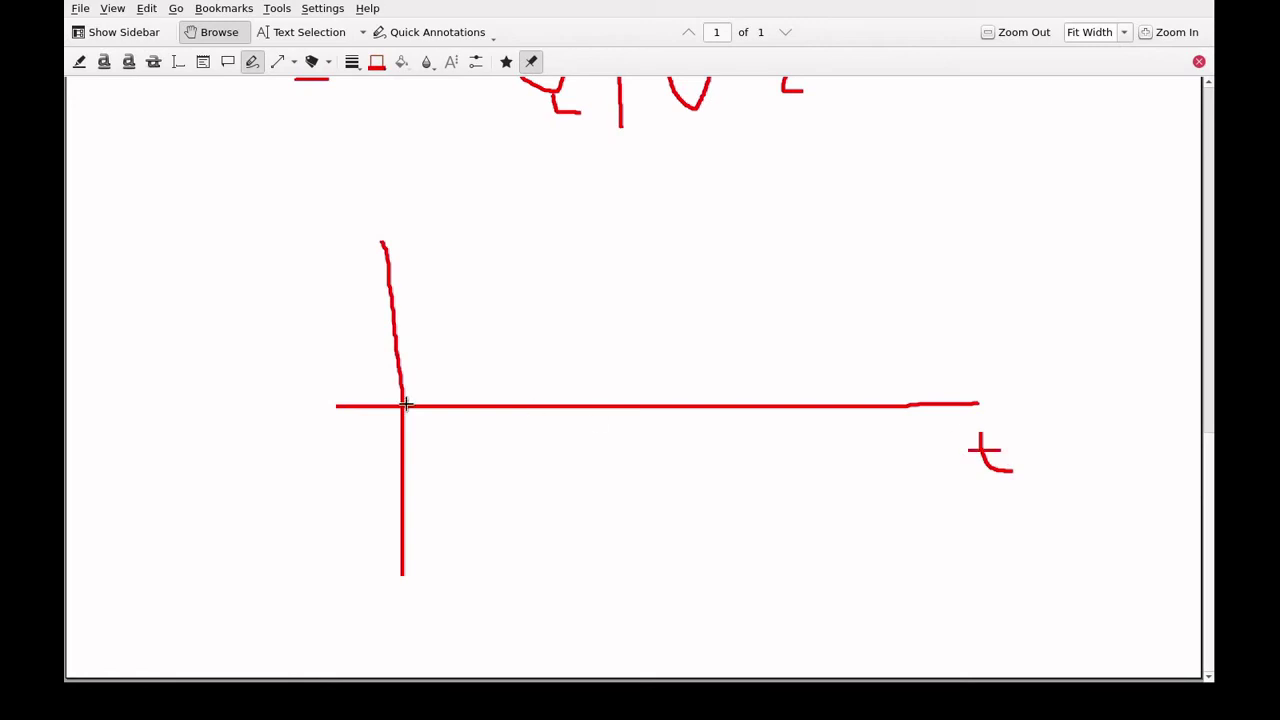
pyautogui.moveTo(405, 404)
pyautogui.mouseDown()
pyautogui.moveTo(417, 363)
pyautogui.moveTo(529, 263)
pyautogui.moveTo(591, 363)
pyautogui.moveTo(621, 451)
pyautogui.moveTo(689, 520)
pyautogui.moveTo(774, 471)
pyautogui.moveTo(797, 406)
pyautogui.mouseUp()
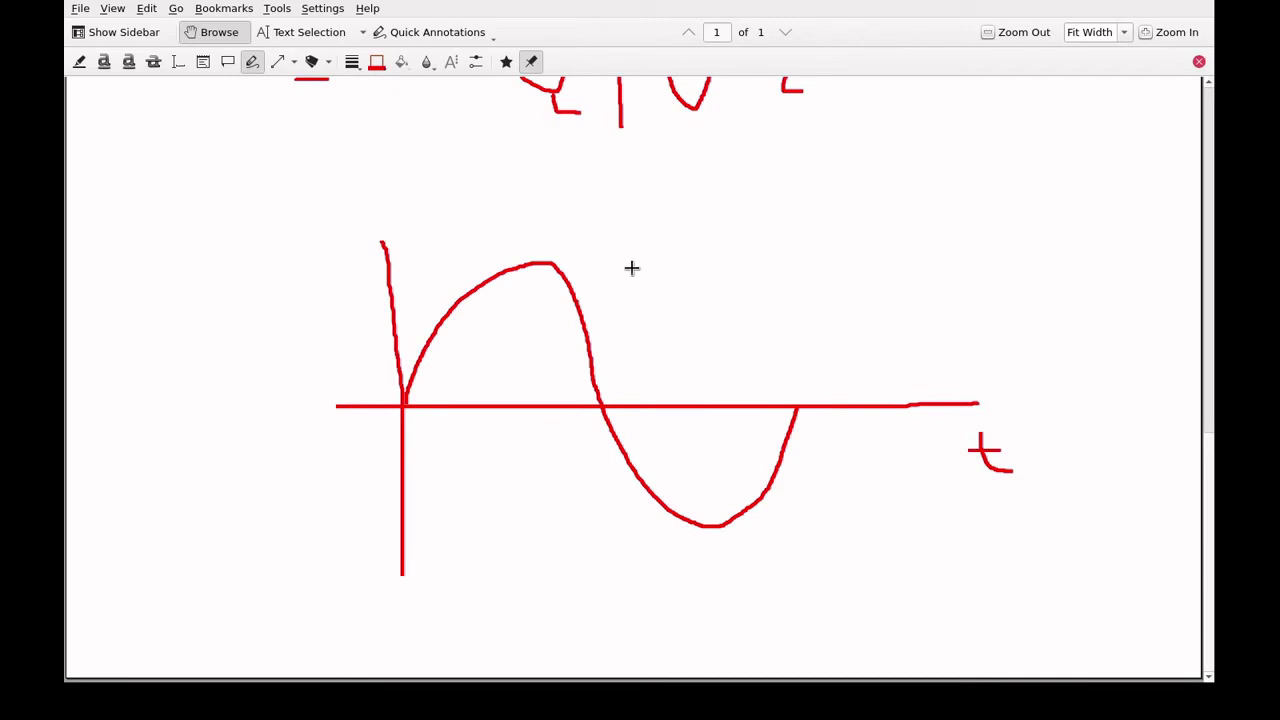
# - Mark the large sine wave's peak voltage as Vp and its full cycle as the period T
pyautogui.moveTo(596, 260)
pyautogui.mouseDown()
pyautogui.moveTo(716, 260)
pyautogui.moveTo(652, 314)
pyautogui.moveTo(660, 398)
pyautogui.mouseUp()
pyautogui.moveTo(718, 302)
pyautogui.mouseDown()
pyautogui.moveTo(728, 331)
pyautogui.moveTo(749, 303)
pyautogui.moveTo(761, 358)
pyautogui.moveTo(766, 331)
pyautogui.moveTo(761, 345)
pyautogui.mouseUp()
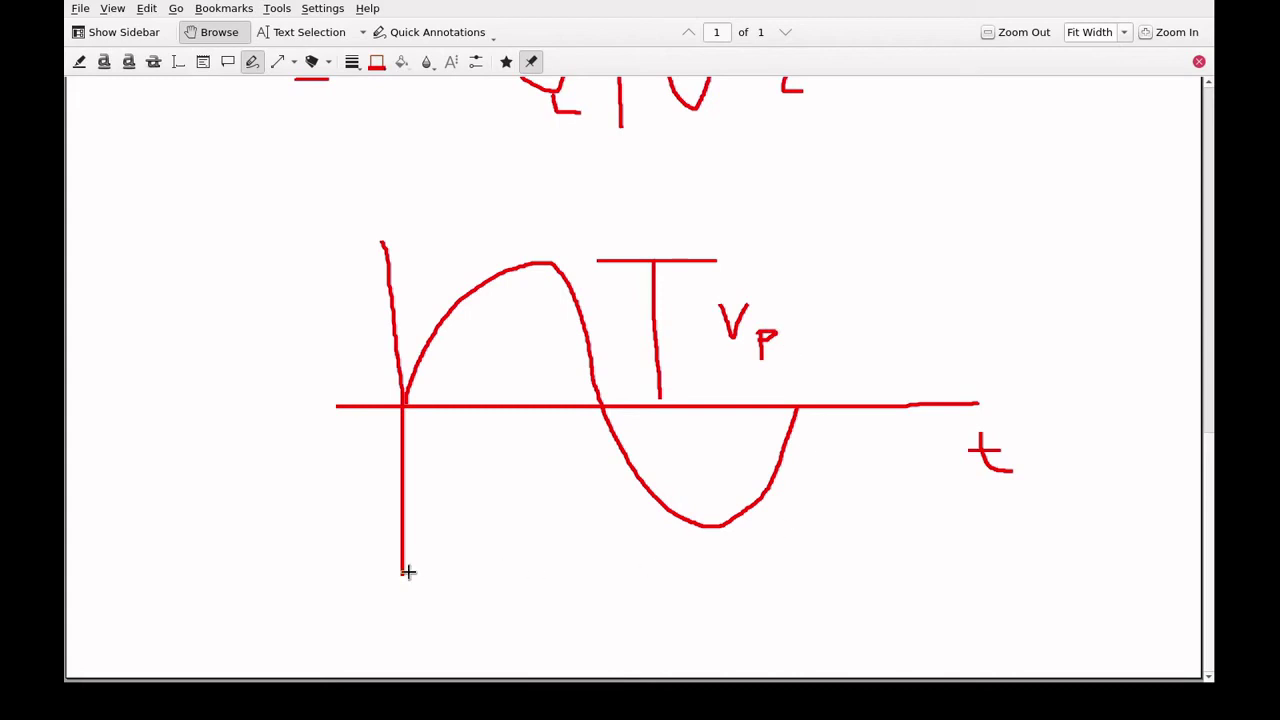
pyautogui.moveTo(398, 597)
pyautogui.mouseDown()
pyautogui.moveTo(723, 600)
pyautogui.moveTo(807, 608)
pyautogui.moveTo(805, 624)
pyautogui.mouseUp()
pyautogui.moveTo(578, 626)
pyautogui.mouseDown()
pyautogui.moveTo(634, 626)
pyautogui.moveTo(604, 657)
pyautogui.mouseUp()
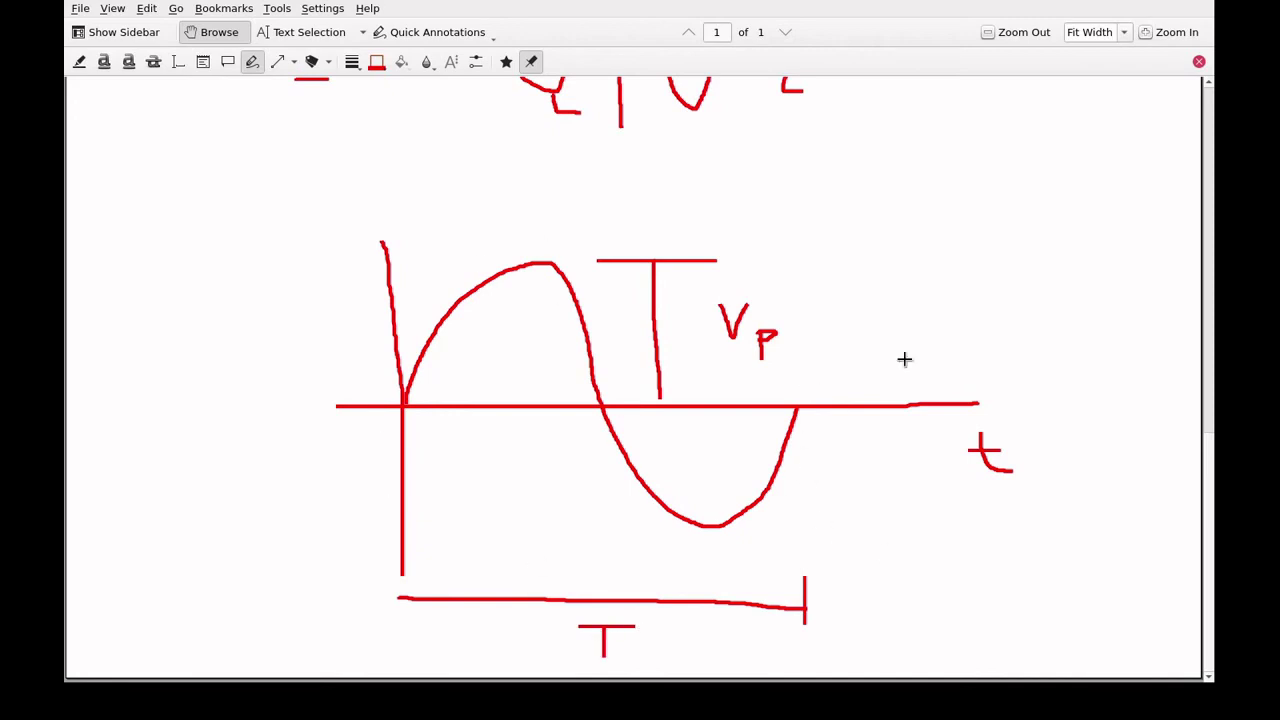
# - Write the frequency formula f = 1/T beside the large sine wave
pyautogui.moveTo(894, 318)
pyautogui.mouseDown()
pyautogui.moveTo(896, 249)
pyautogui.moveTo(910, 256)
pyautogui.moveTo(906, 288)
pyautogui.moveTo(966, 294)
pyautogui.moveTo(1010, 232)
pyautogui.moveTo(1006, 288)
pyautogui.moveTo(1040, 291)
pyautogui.moveTo(1009, 349)
pyautogui.mouseUp()
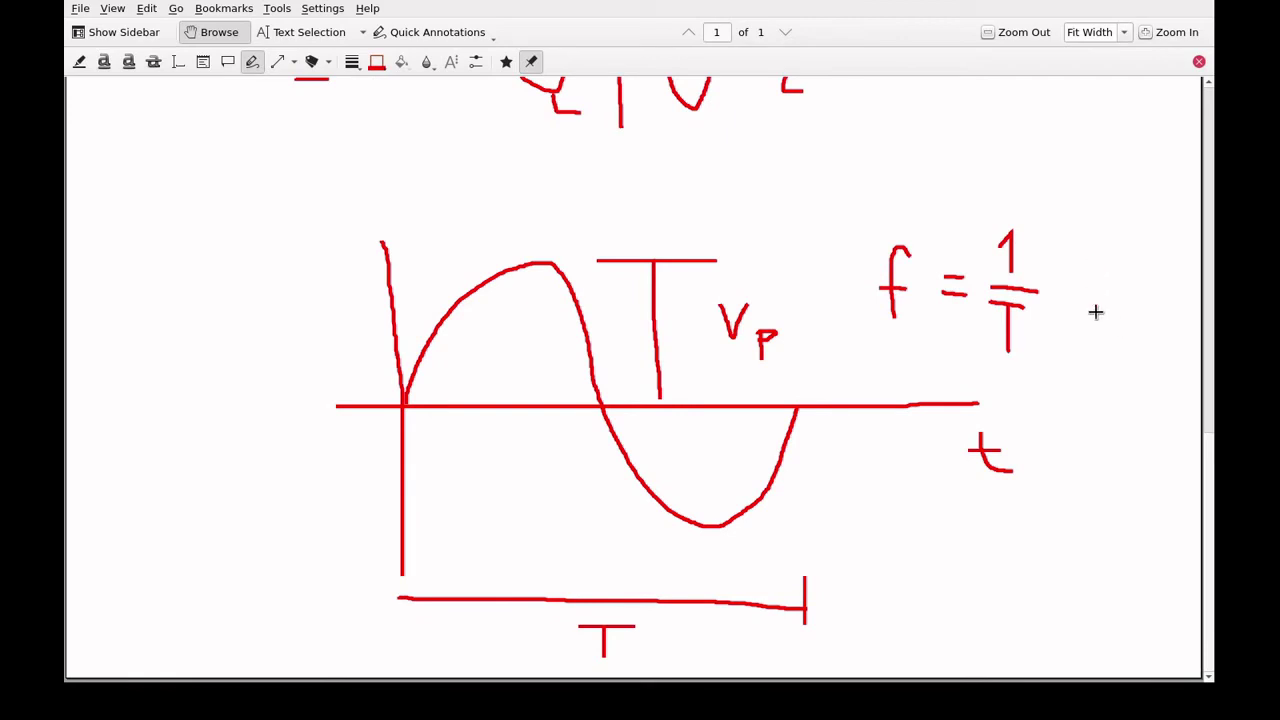
pyautogui.moveTo(1096, 313)
pyautogui.mouseDown()
pyautogui.moveTo(1096, 262)
pyautogui.moveTo(1120, 287)
pyautogui.moveTo(1127, 325)
pyautogui.moveTo(1151, 322)
pyautogui.mouseUp()
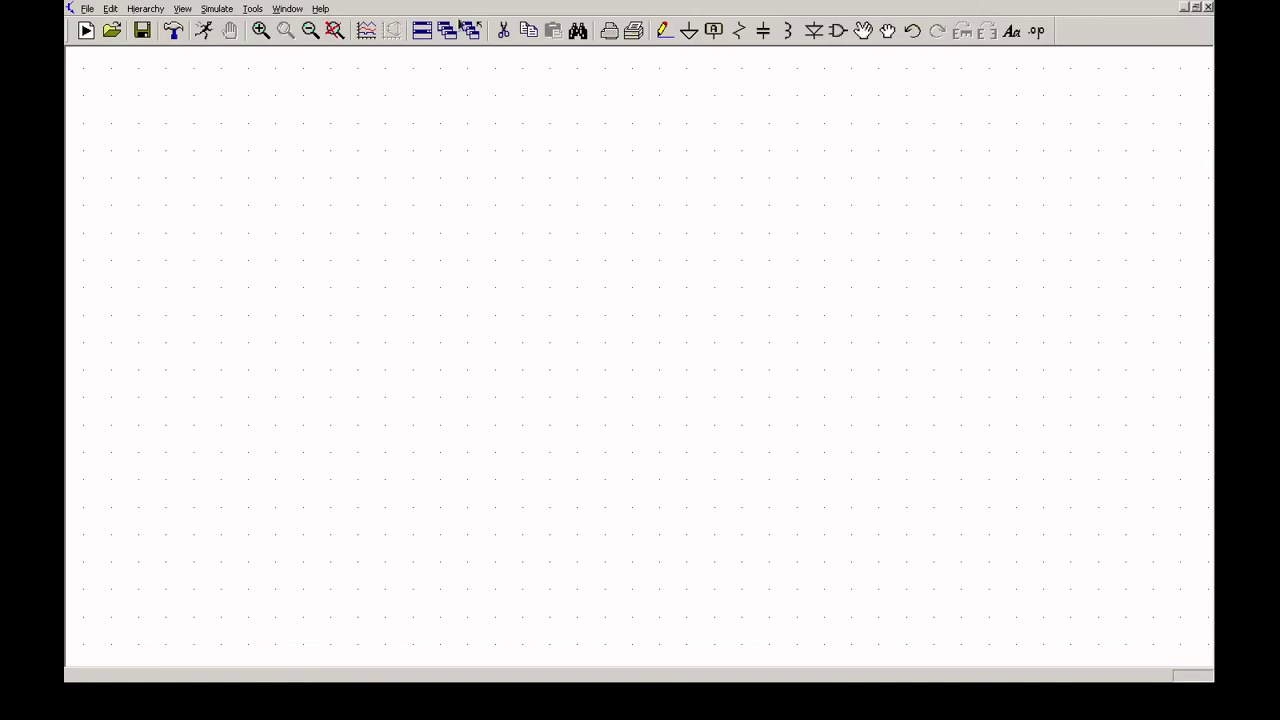
# - Switch to LTspice and place a voltage source on the empty schematic
pyautogui.click(834, 36)
pyautogui.click(731, 486)
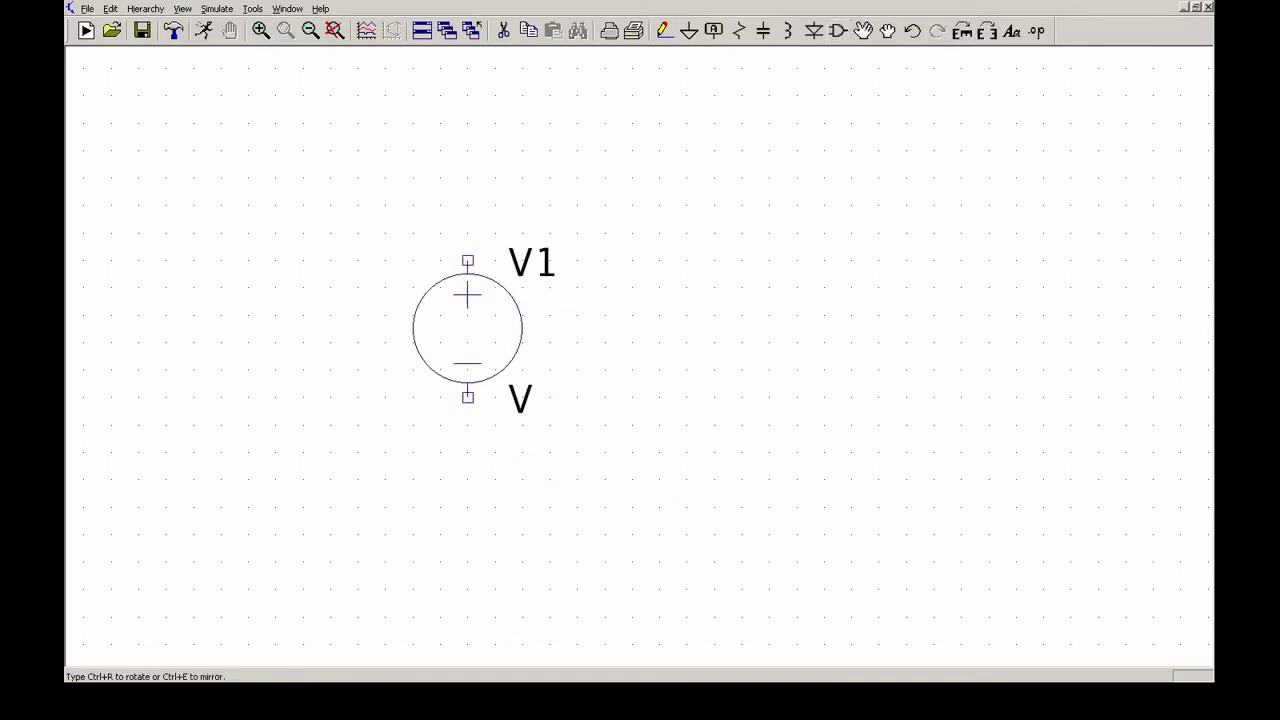
pyautogui.click(467, 293)
pyautogui.press('Escape')
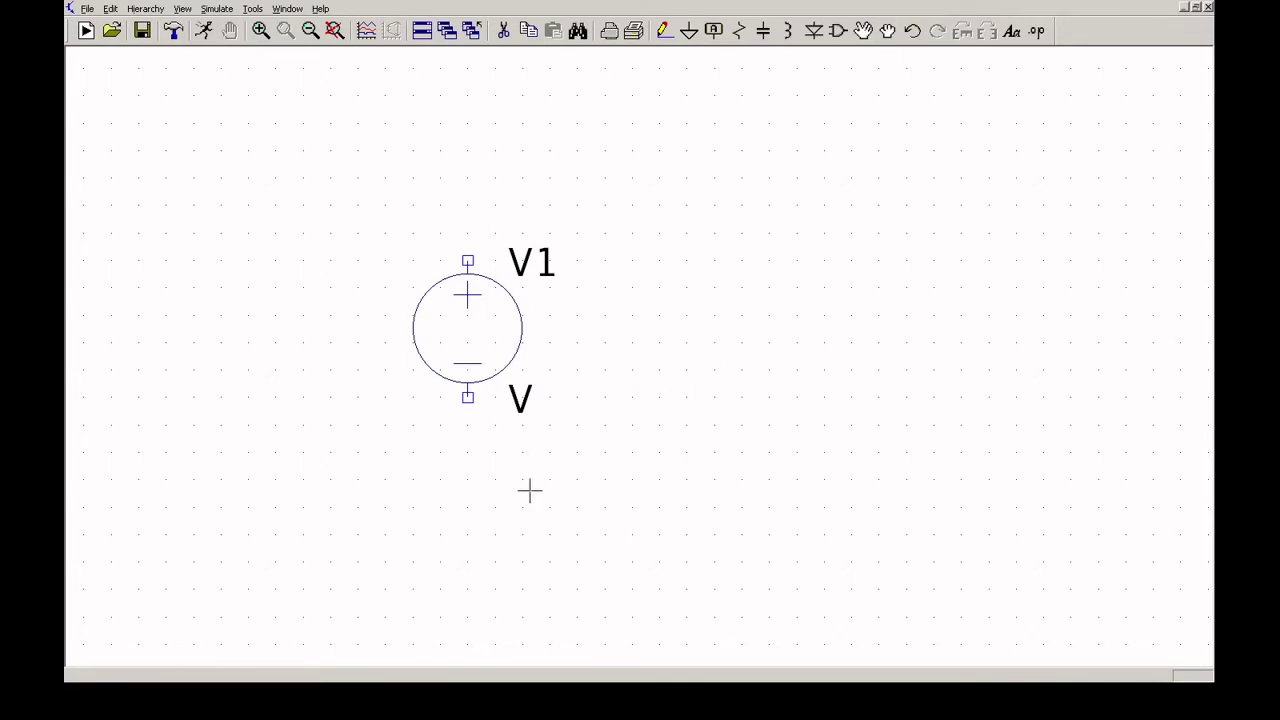
# - Place a ground symbol below the voltage source and wire it to the source's negative terminal
pyautogui.press('g')
pyautogui.click(467, 480)
pyautogui.press('Escape')
pyautogui.press('F3')
pyautogui.click(467, 480)
pyautogui.click(467, 397)
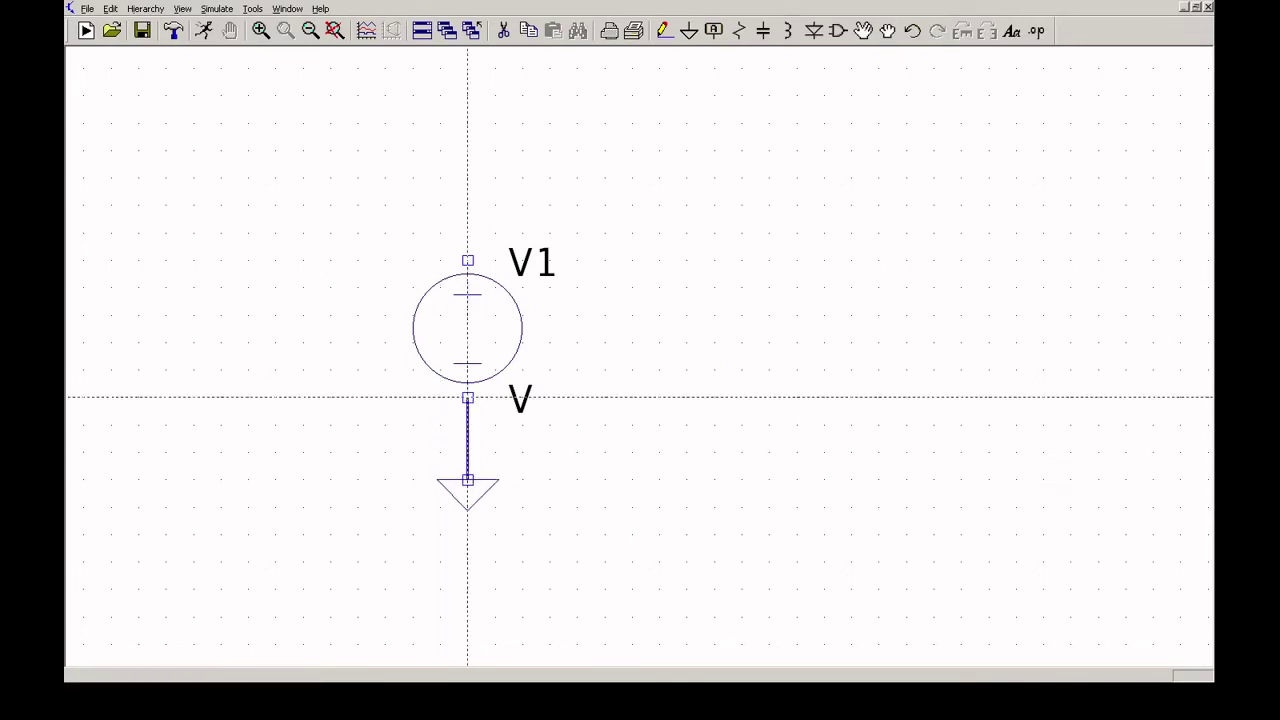
# - Wire the source's positive terminal upward and then sideways as a short open output lead
pyautogui.click(467, 260)
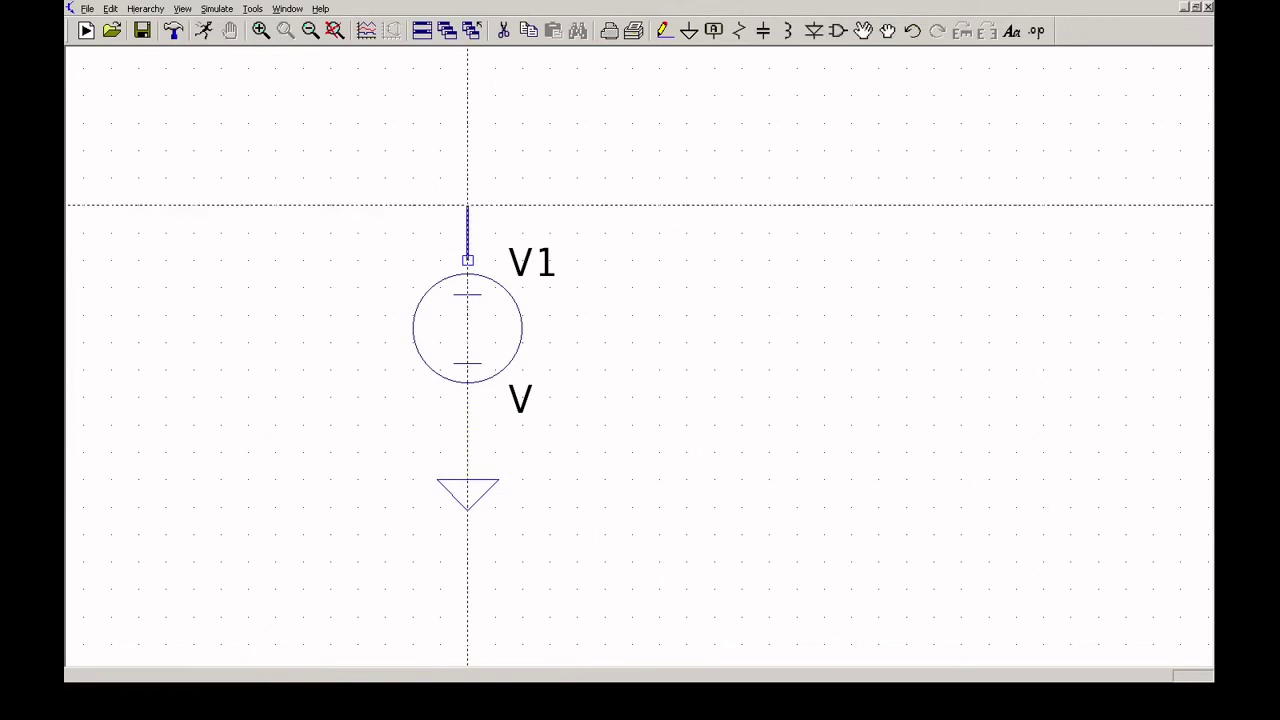
pyautogui.click(605, 205)
pyautogui.press('Escape')
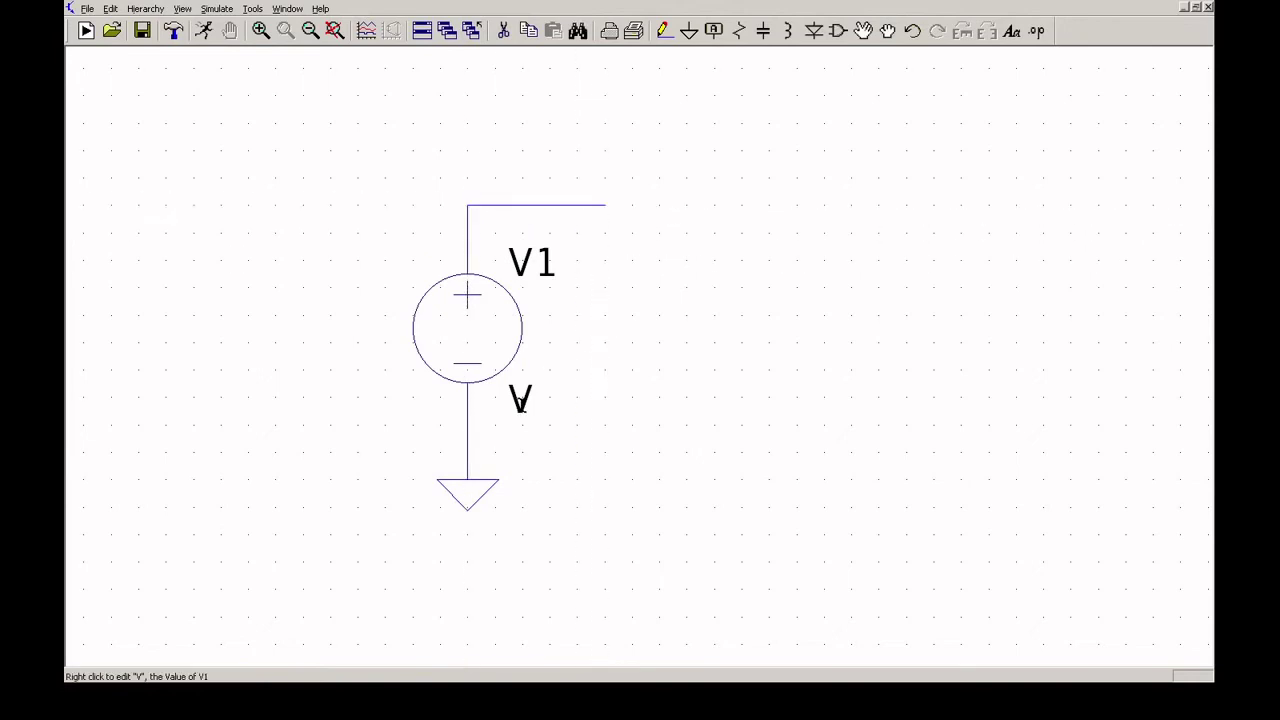
# - Set the value of voltage source V1 to 5
pyautogui.rightClick(520, 400)
pyautogui.write('5')
pyautogui.press('Return')
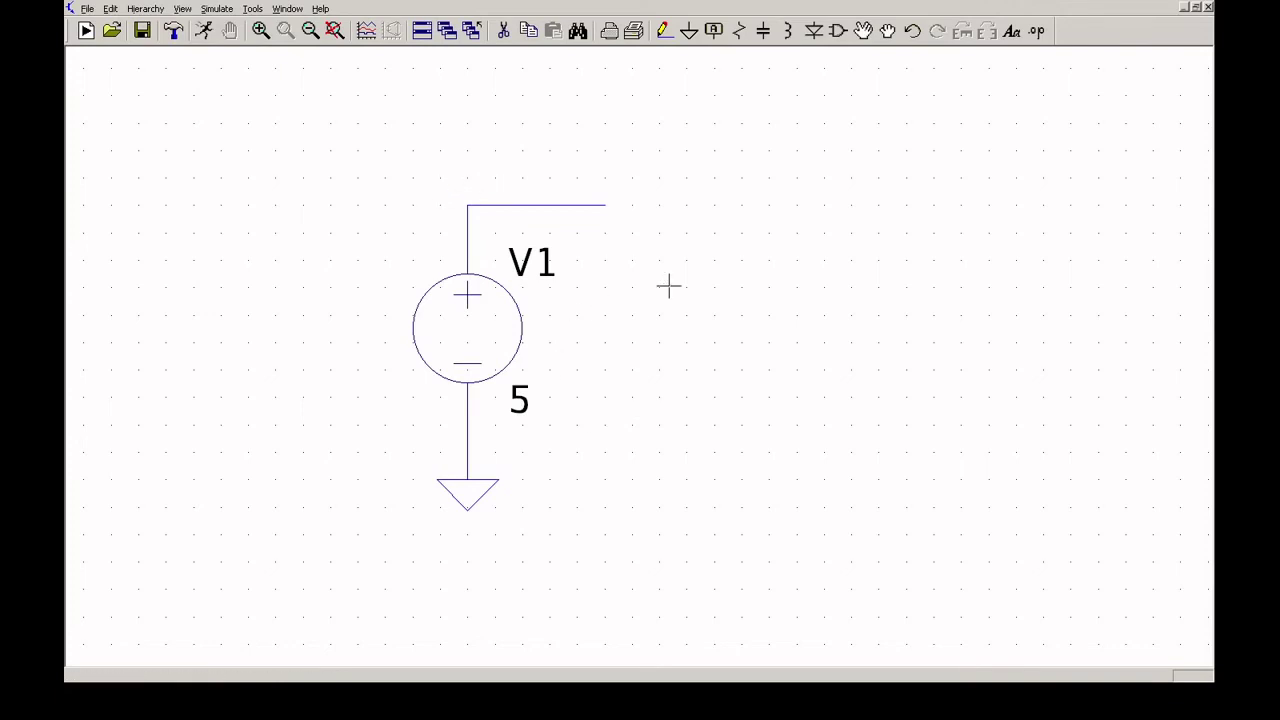
# - Run a transient simulation with a 0.5 s stop time and plot the voltage on the source's output wire
pyautogui.press('space')
pyautogui.click(204, 30)
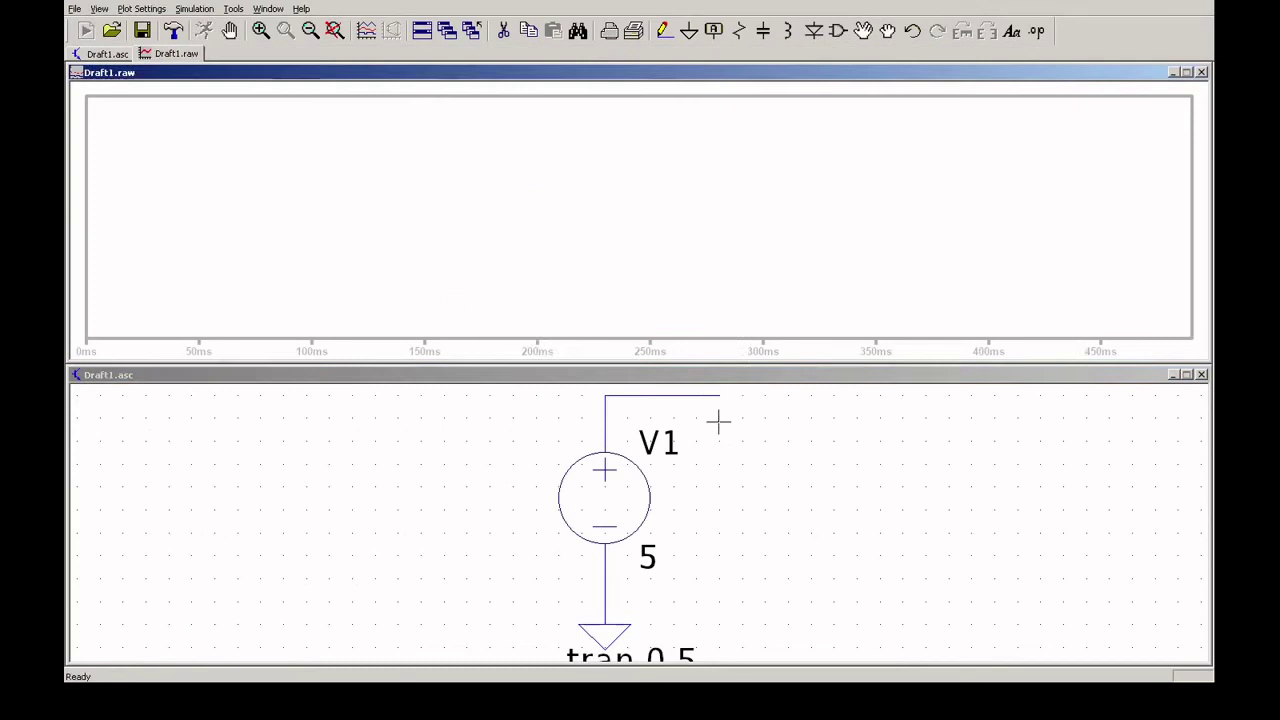
pyautogui.click(706, 389)
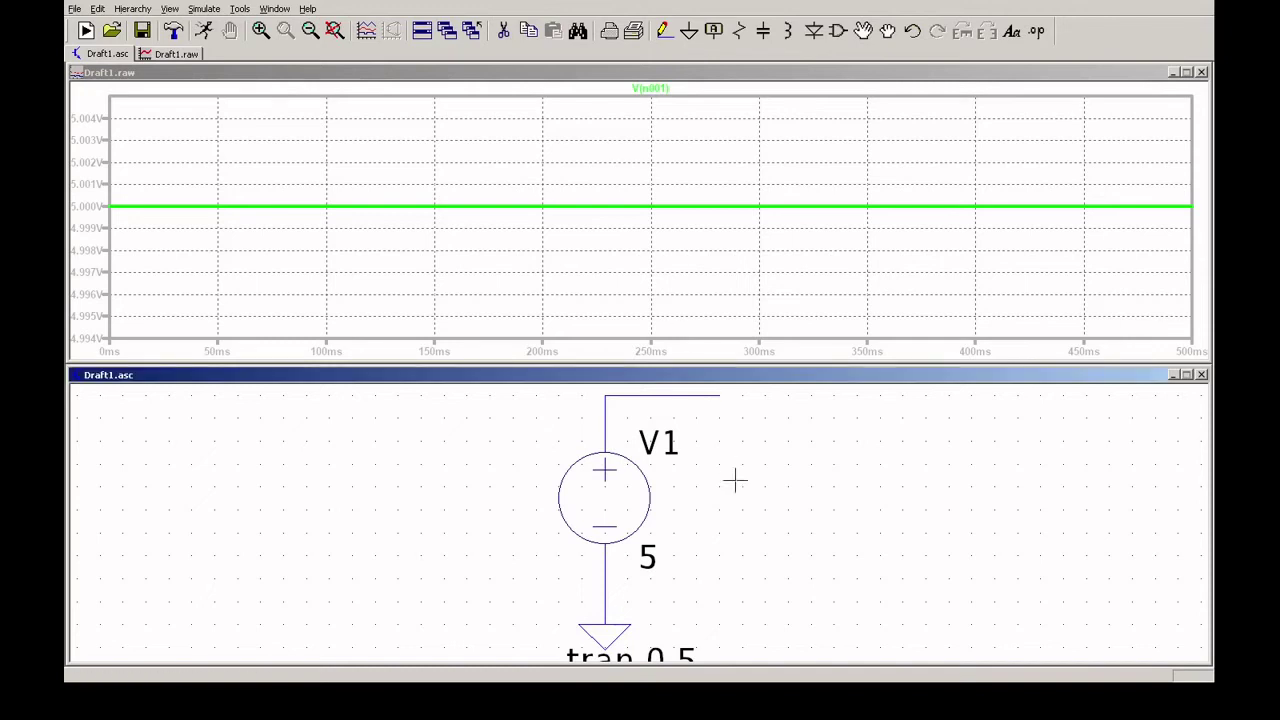
# - Configure V1 as a SINE source with 2.5 V amplitude and 10 Hz frequency, and rerun the simulation
pyautogui.rightClick(648, 497)
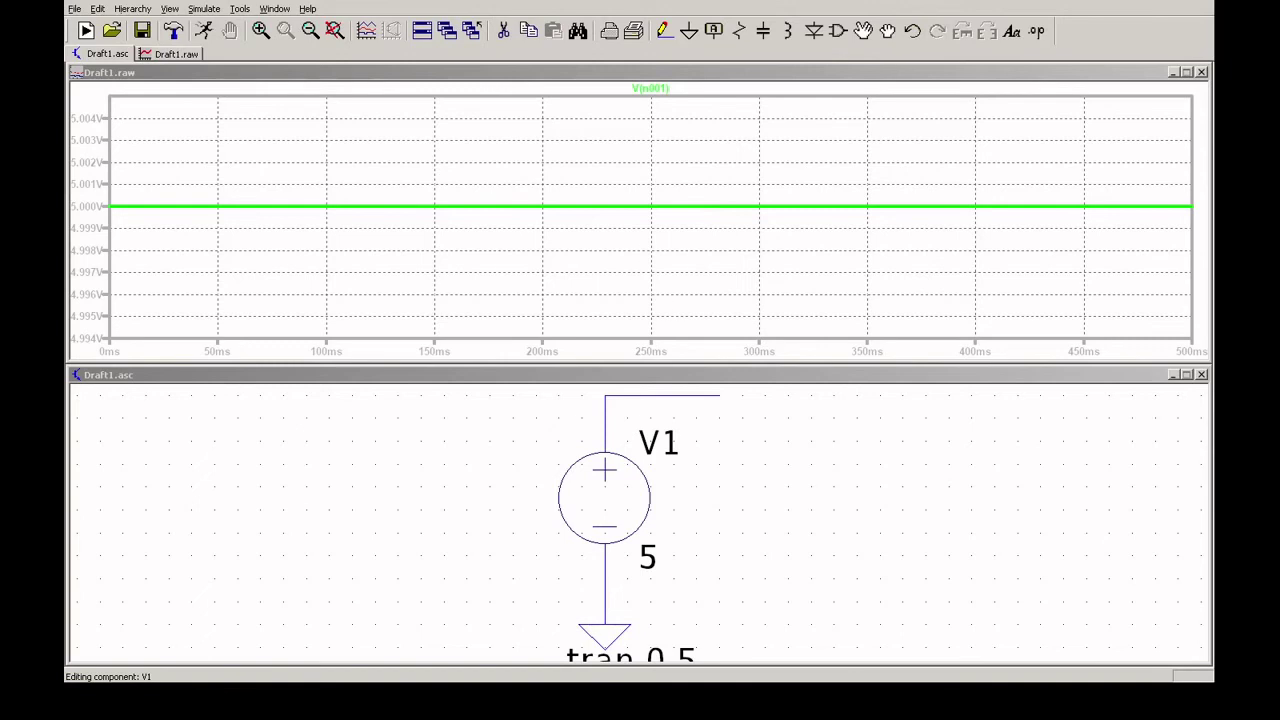
pyautogui.click(754, 348)
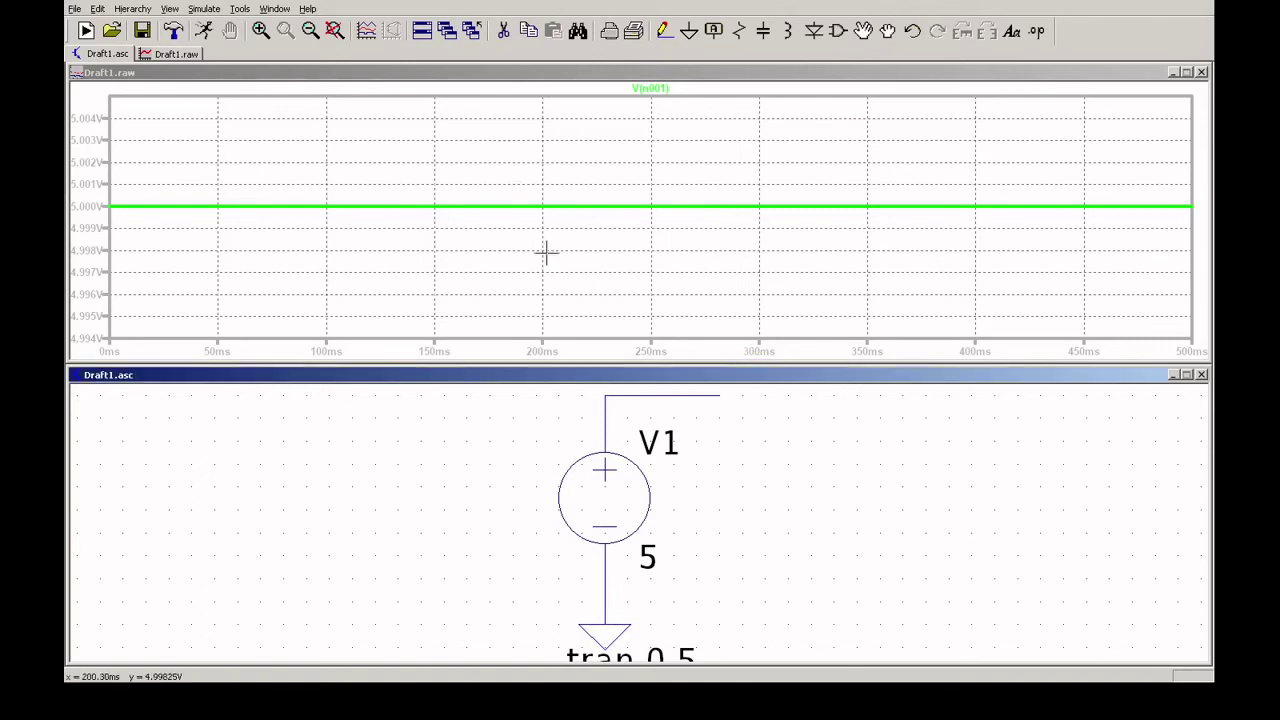
pyautogui.rightClick(637, 503)
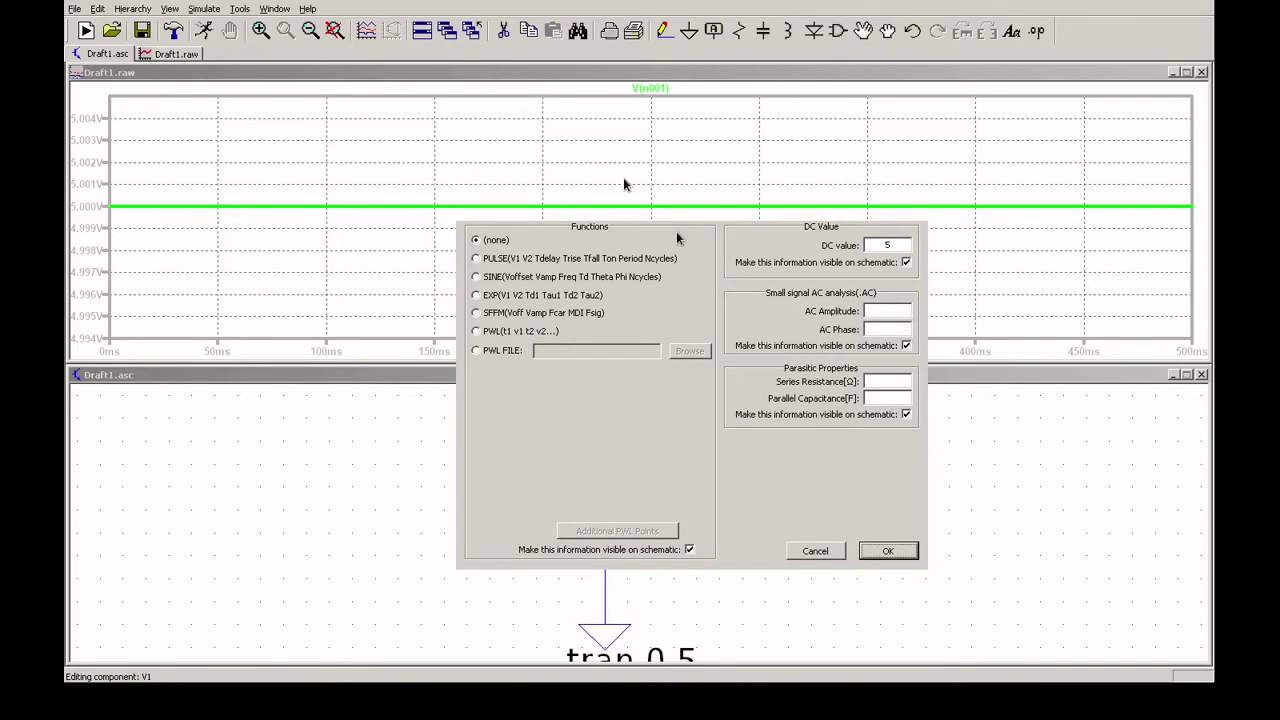
pyautogui.click(490, 257)
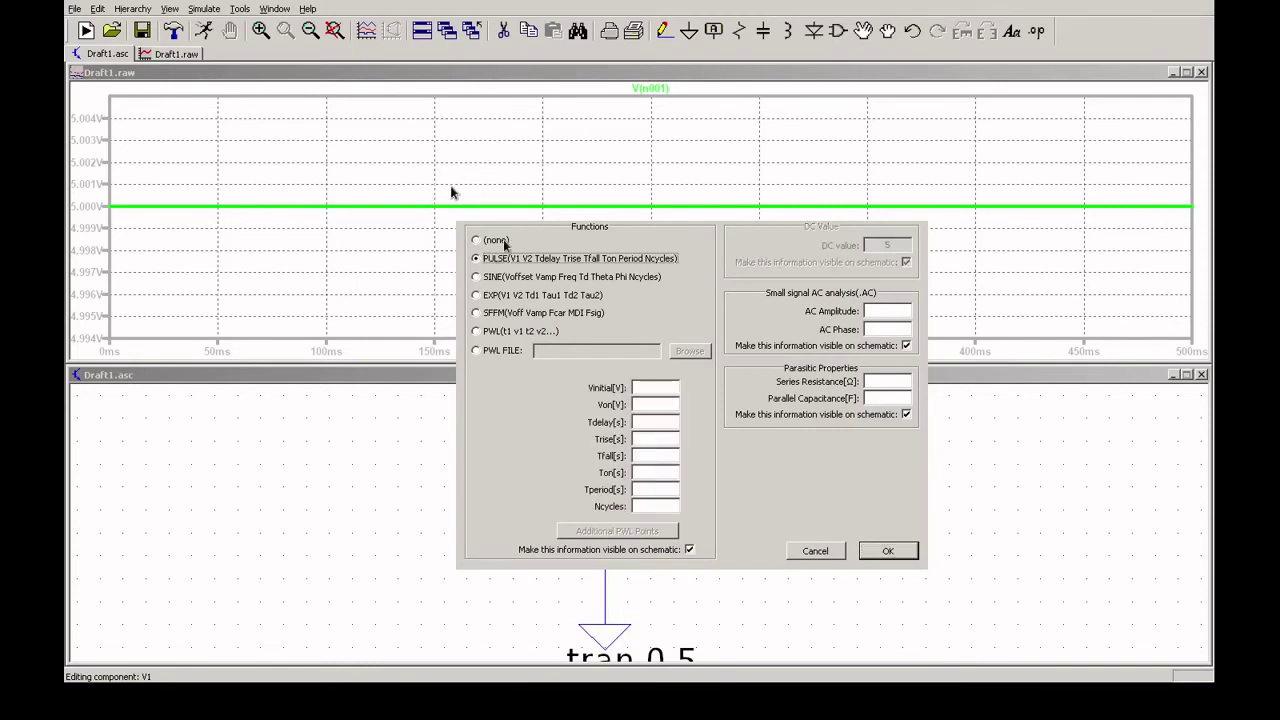
pyautogui.click(503, 243)
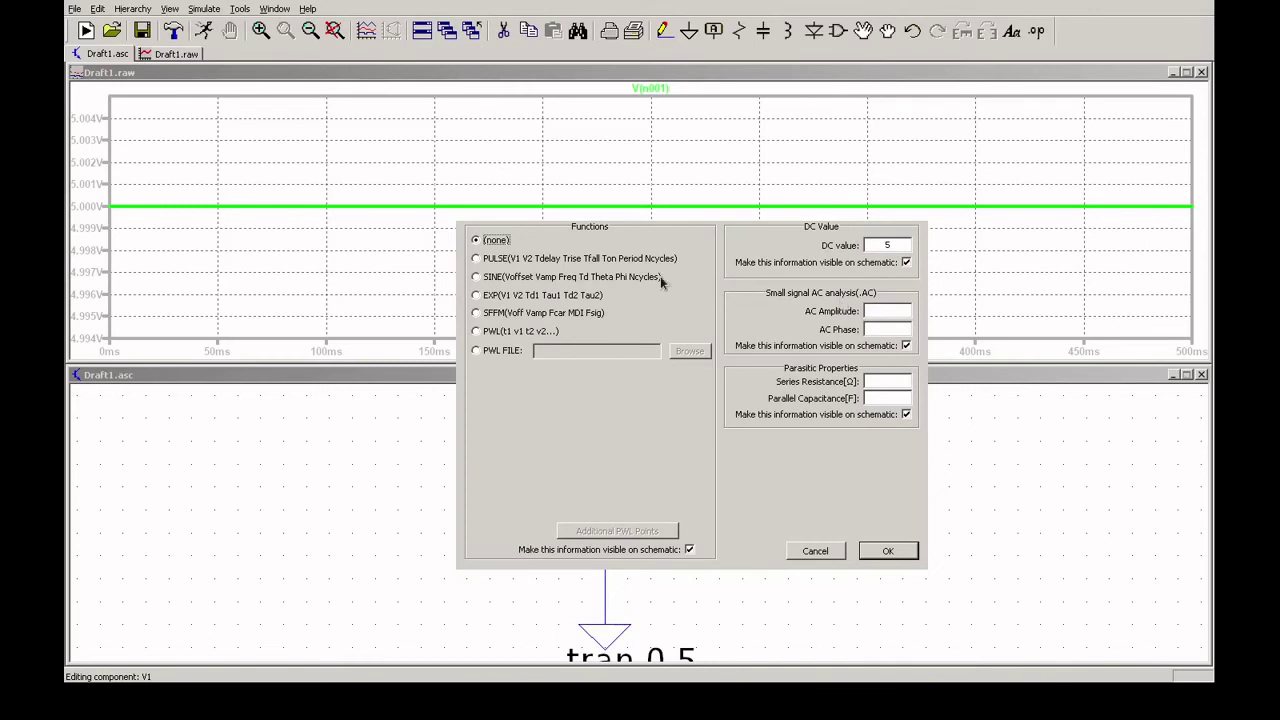
pyautogui.click(519, 281)
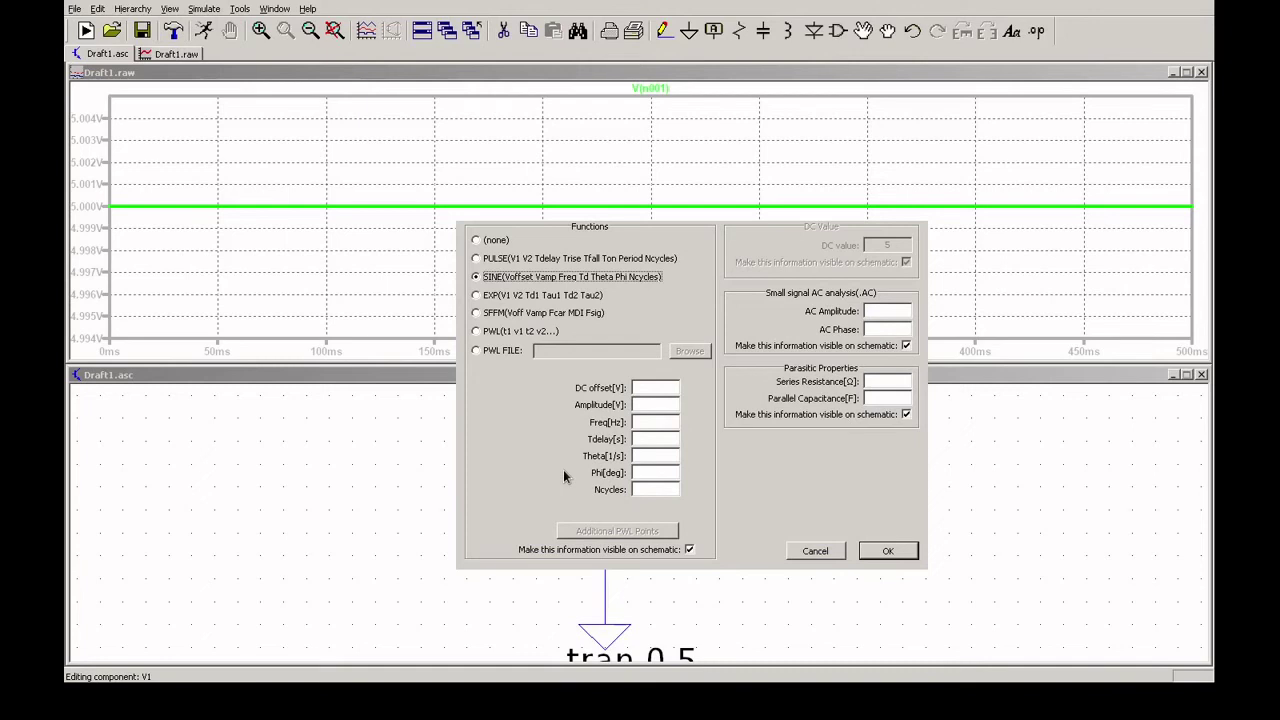
pyautogui.click(654, 405)
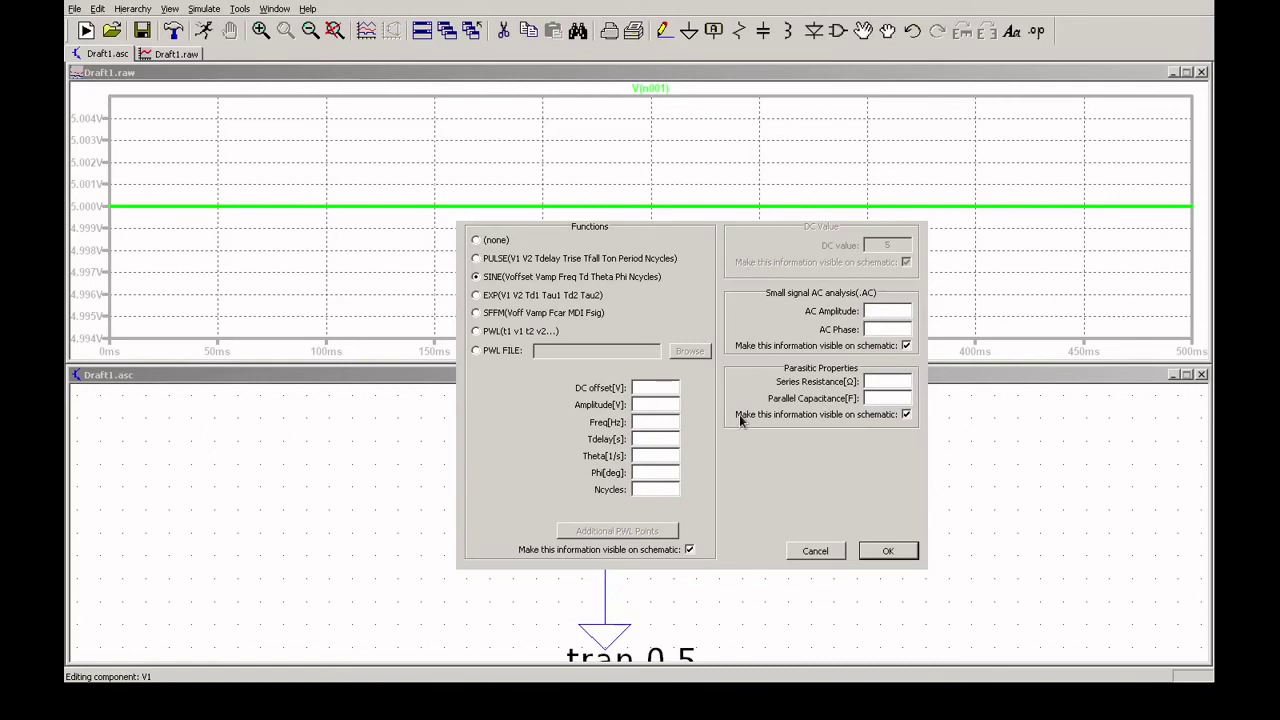
pyautogui.write('2.5')
pyautogui.write('10')
pyautogui.click(889, 550)
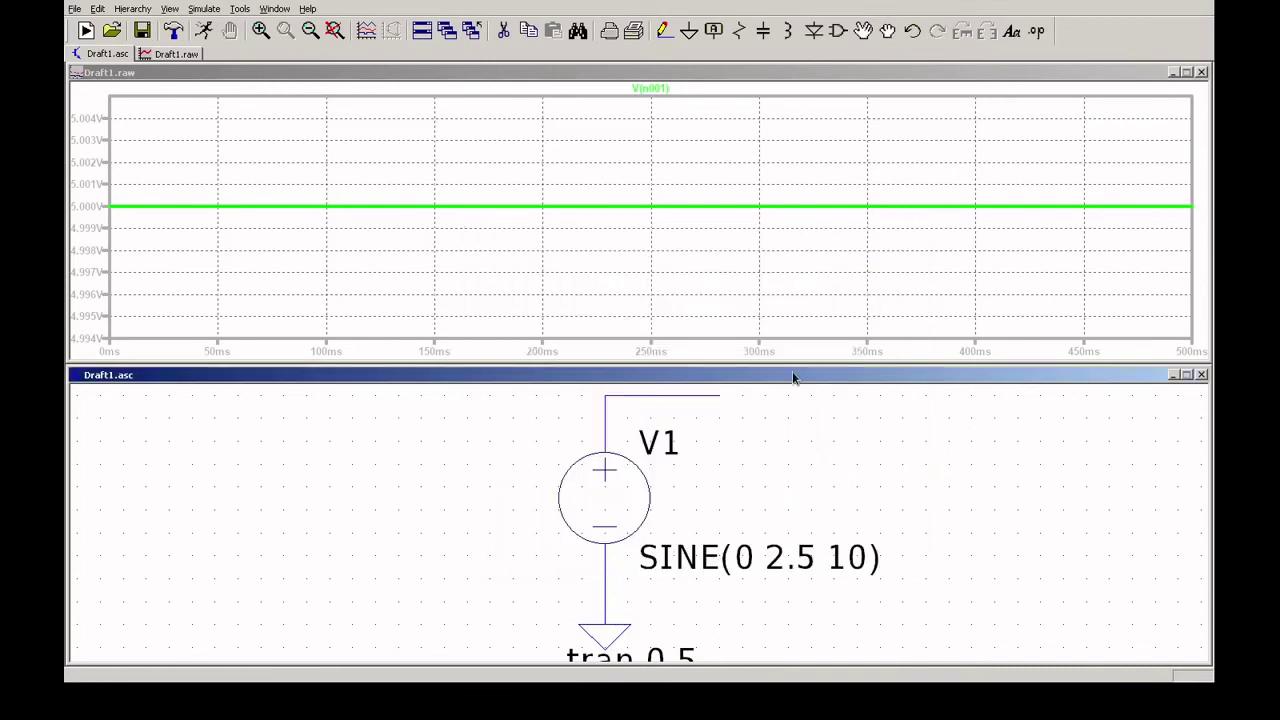
pyautogui.press('space')
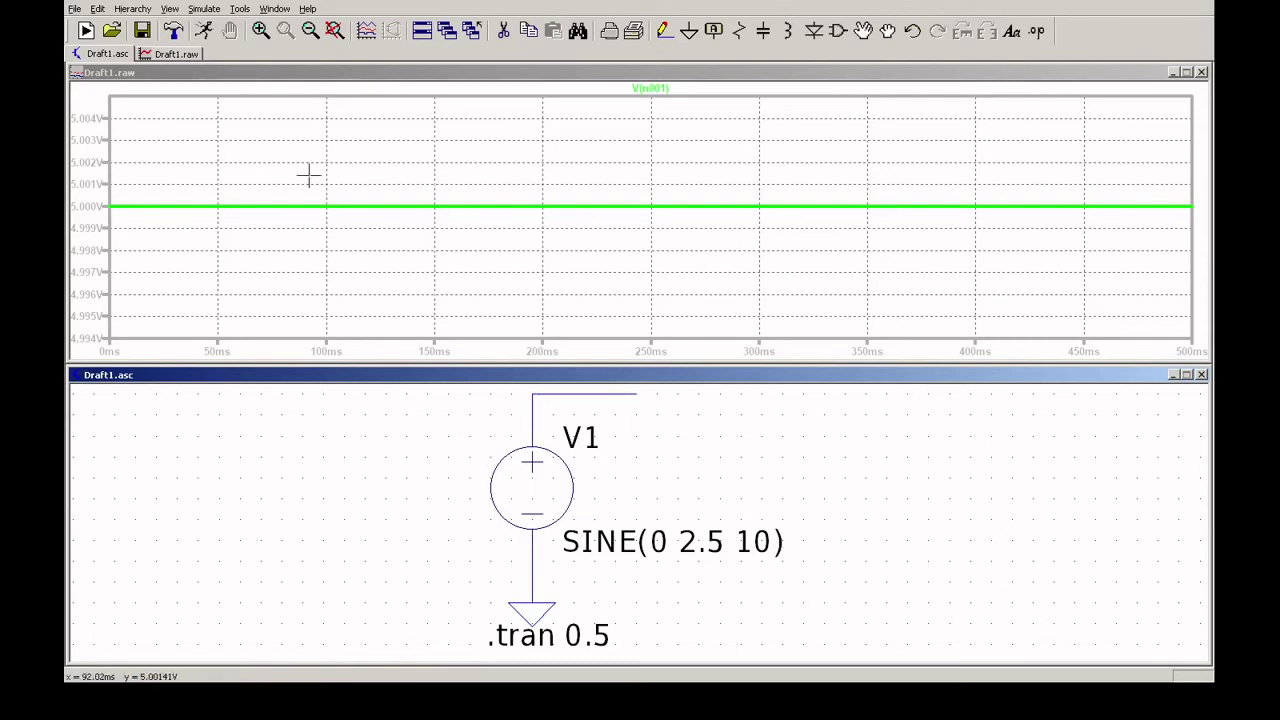
pyautogui.click(204, 31)
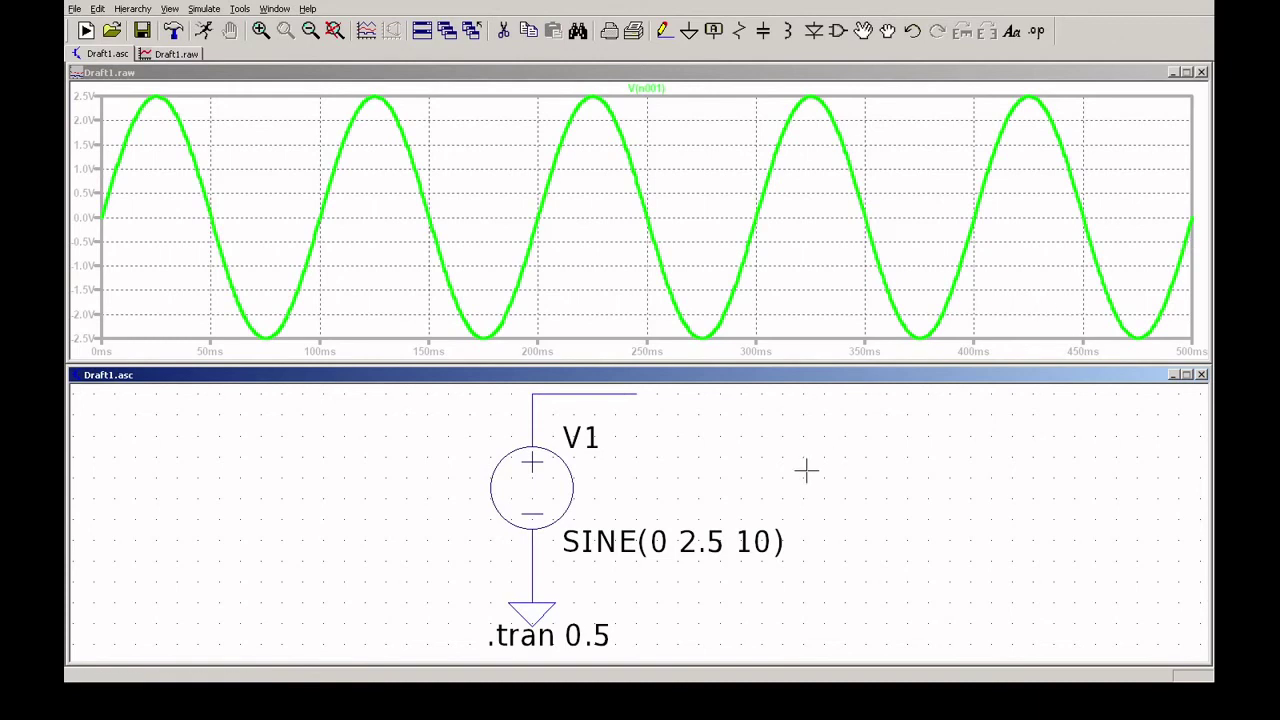
# - Set the transient analysis stop time to 1 s and rerun the simulation
pyautogui.rightClick(594, 633)
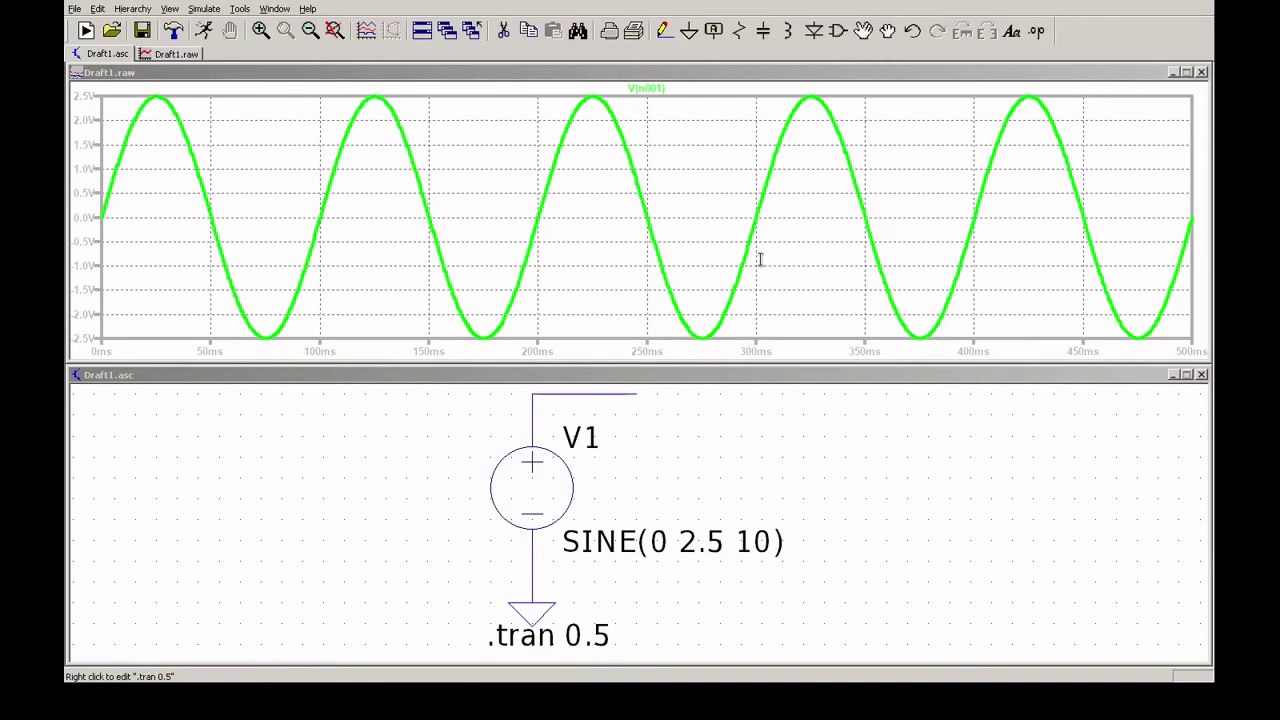
pyautogui.click(718, 463)
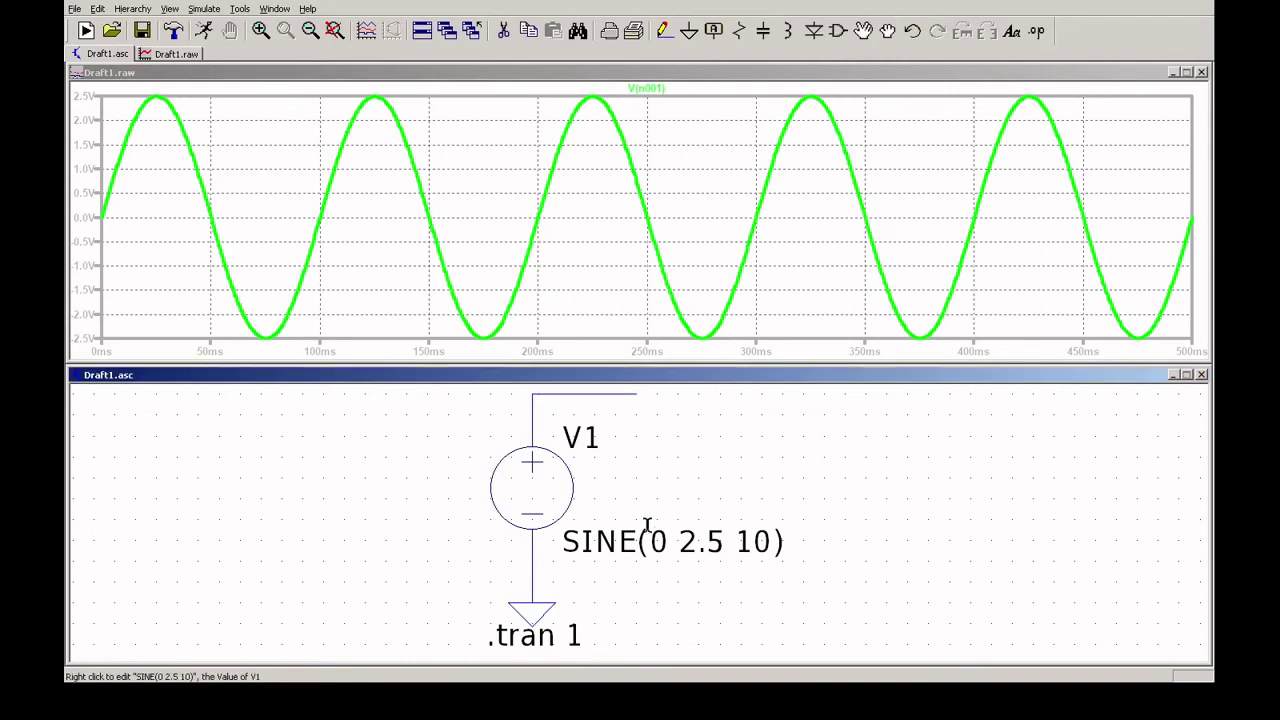
pyautogui.click(204, 31)
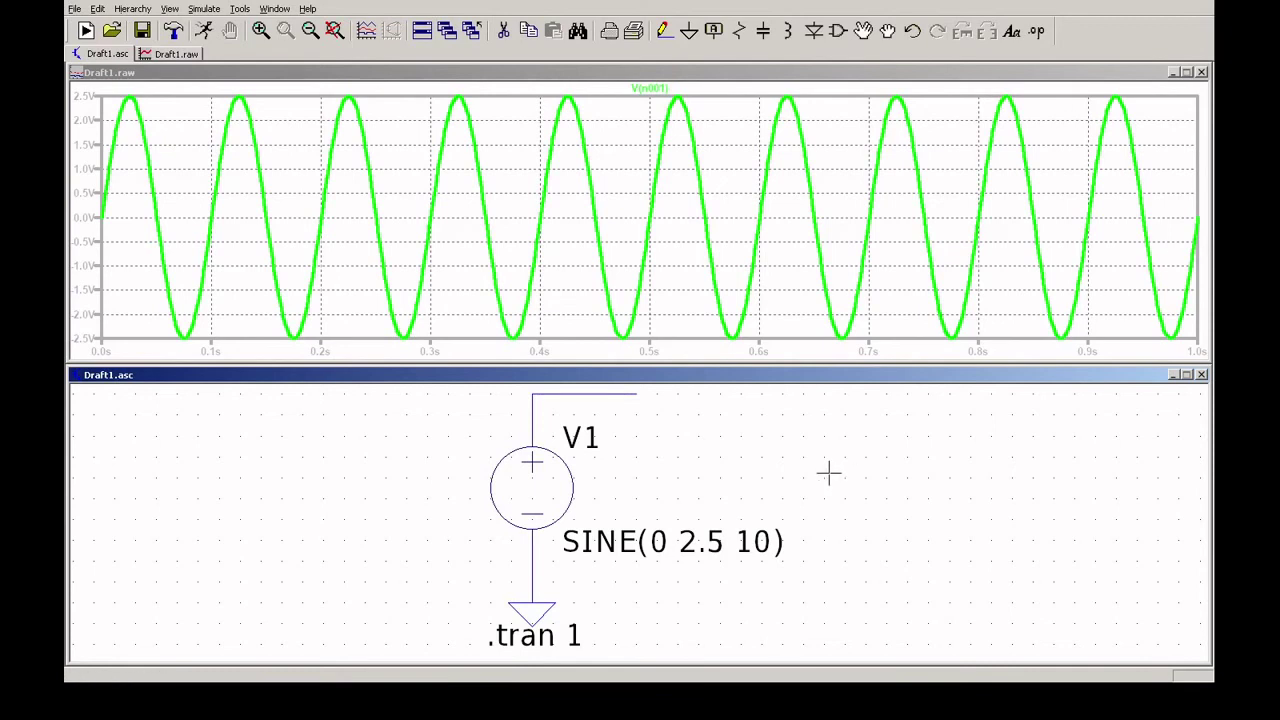
# - Set the sine source's frequency to 5 Hz and rerun the simulation
pyautogui.rightClick(655, 546)
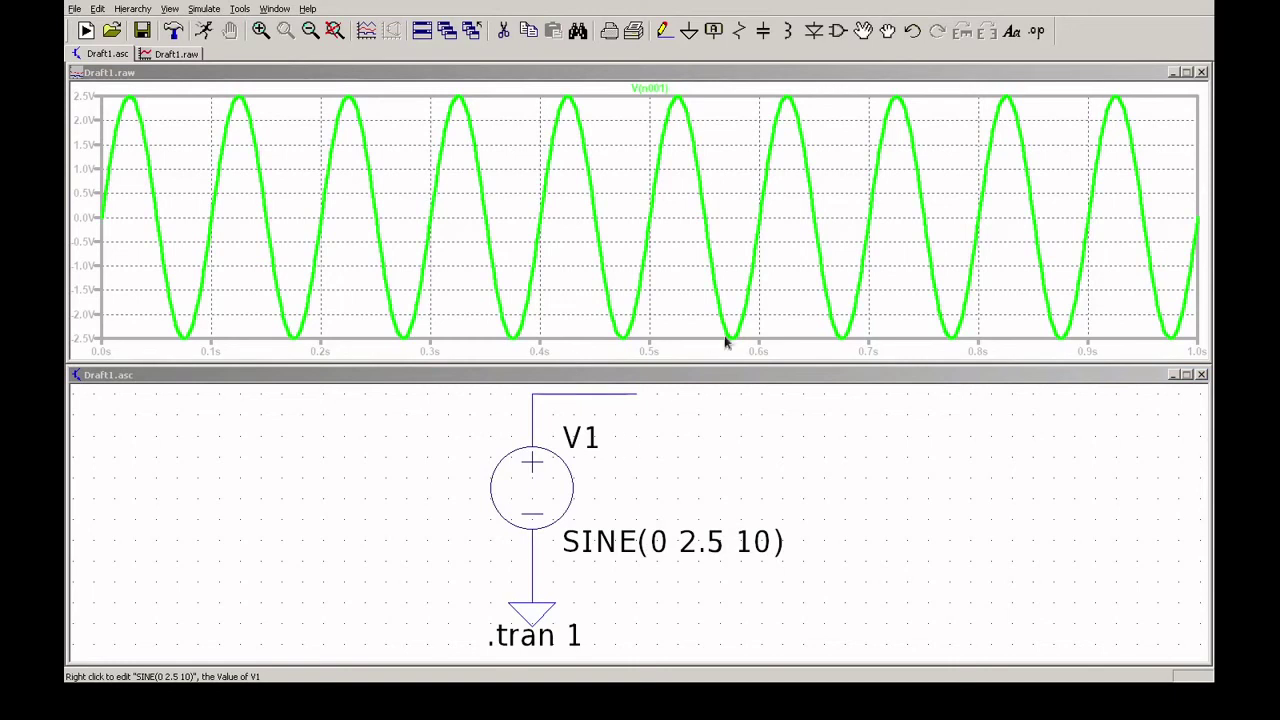
pyautogui.click(741, 310)
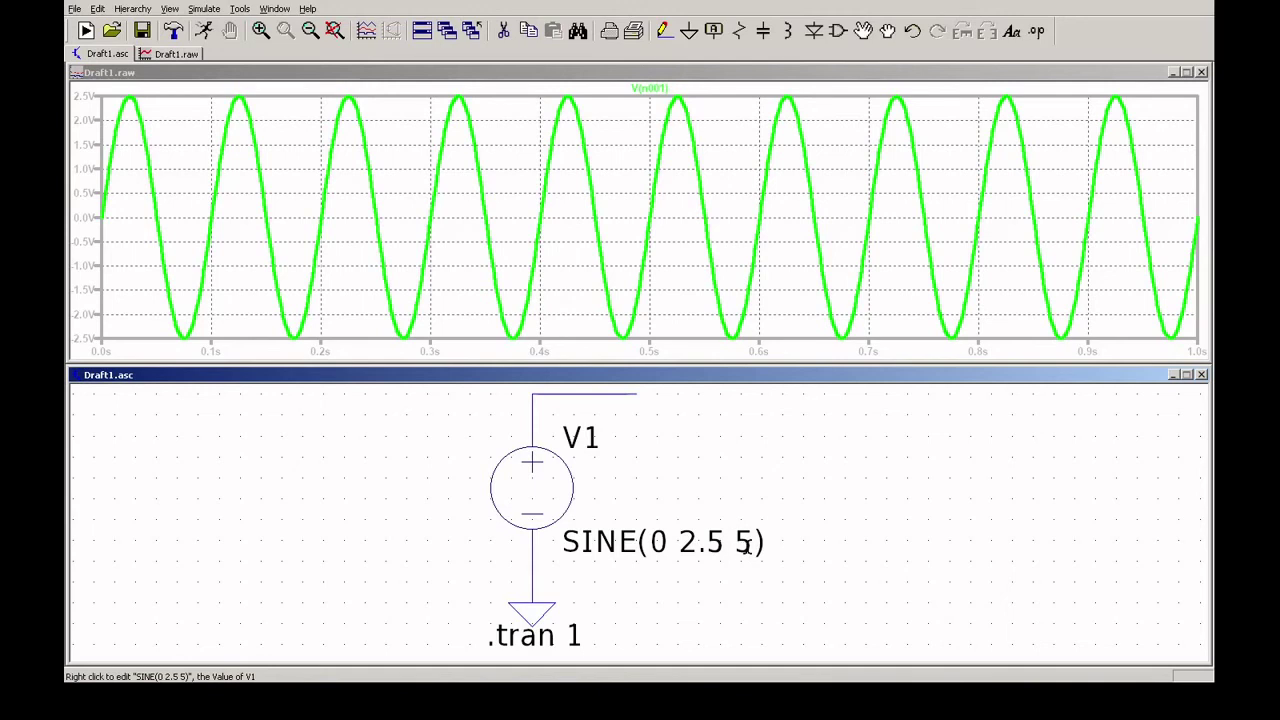
pyautogui.click(203, 31)
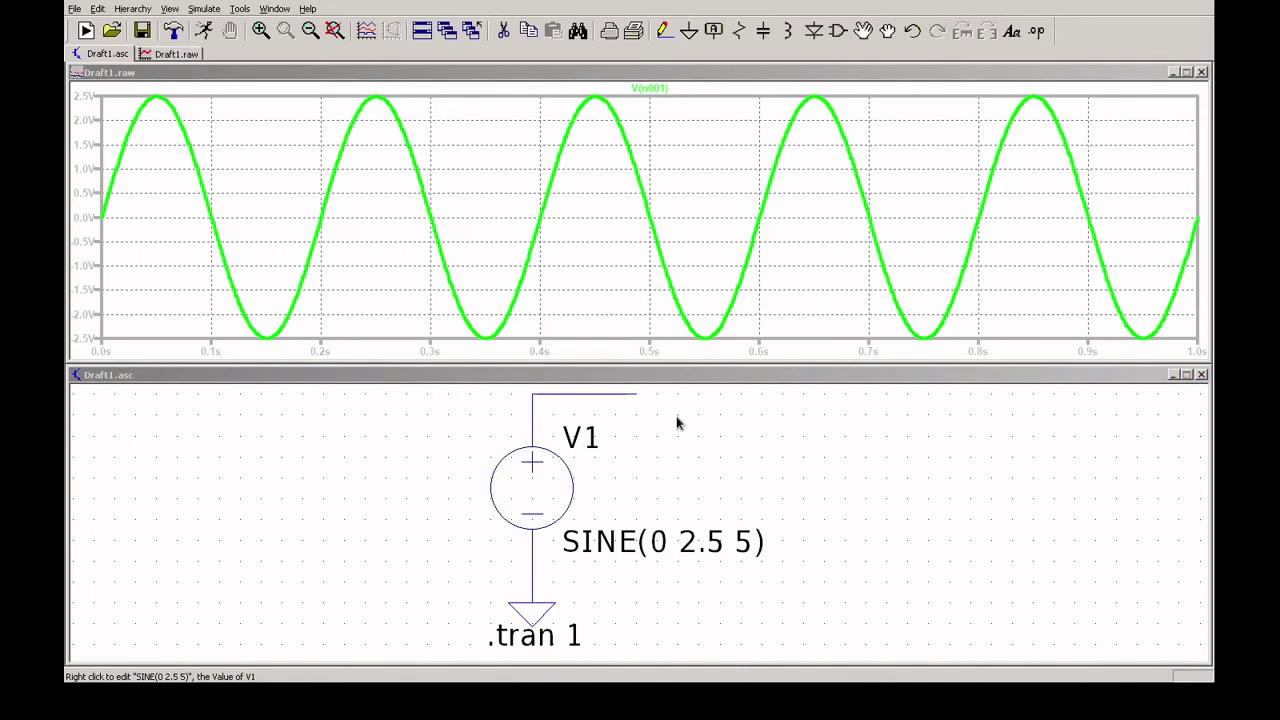
# - Set the sine source's amplitude to 6 V and rerun the simulation
pyautogui.click(738, 334)
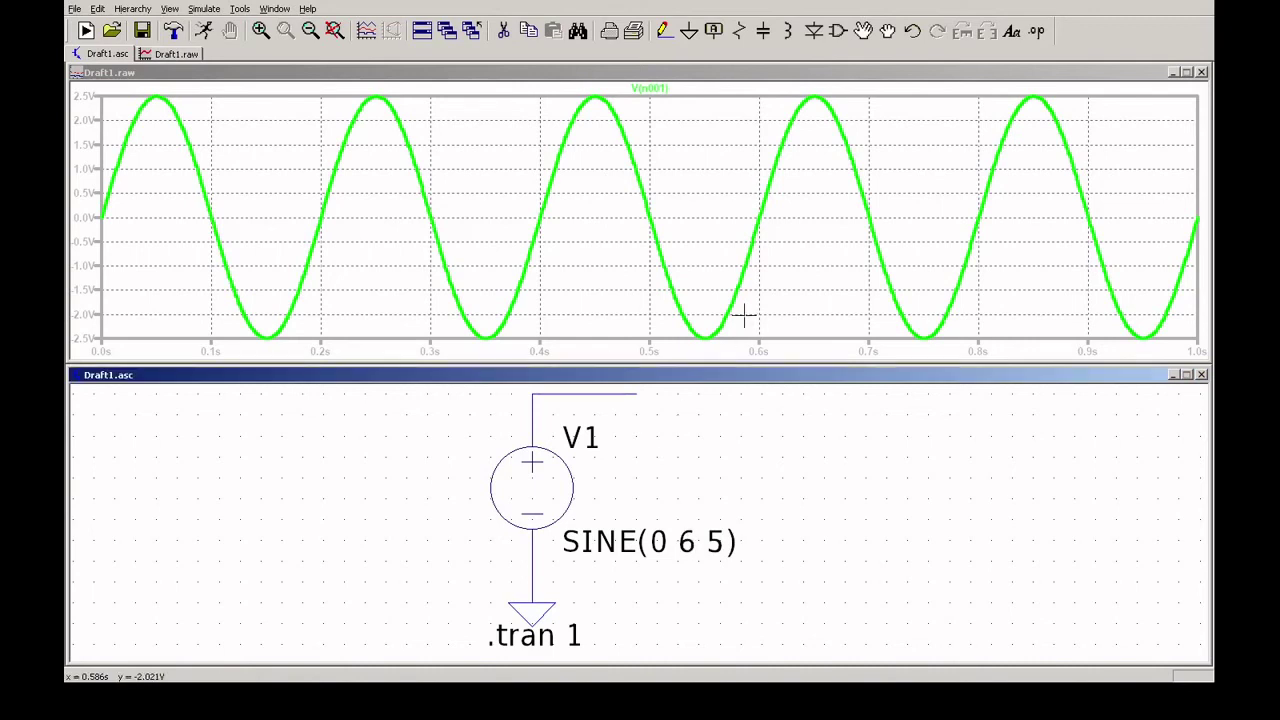
pyautogui.click(203, 31)
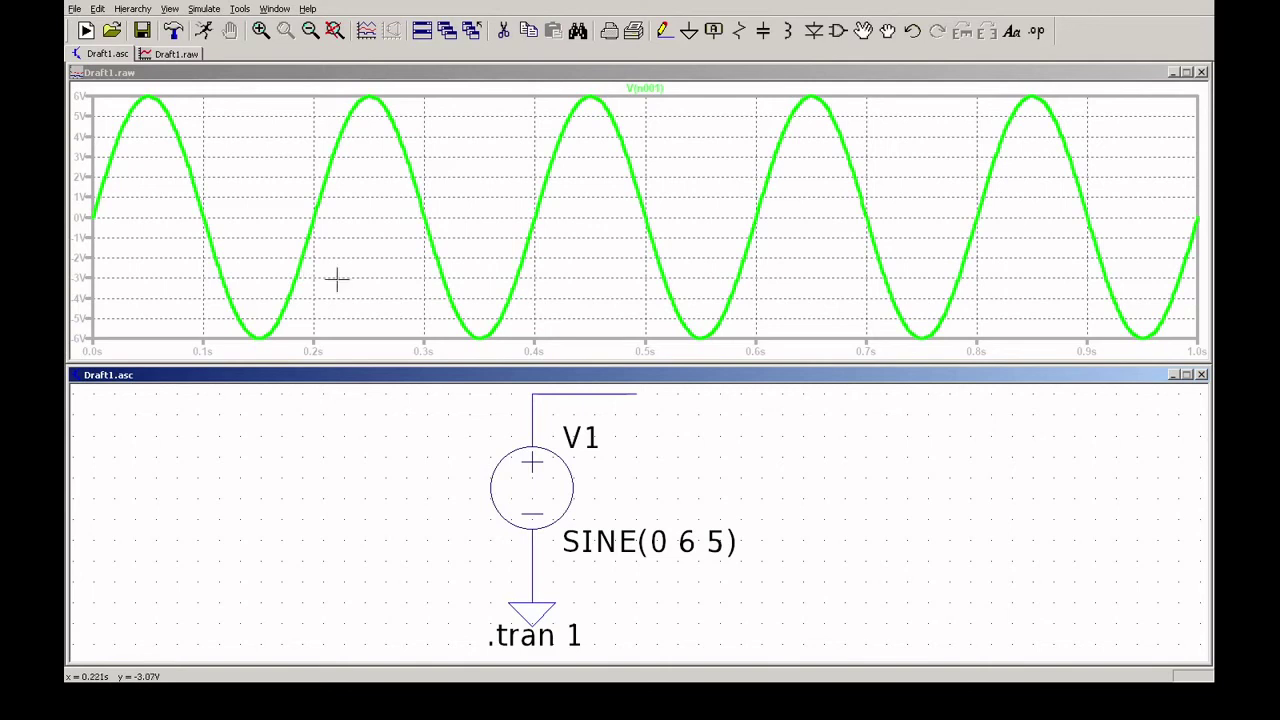
# - Delete the horizontal output wire above V1 and place a second voltage source in series directly above it
pyautogui.click(1187, 374)
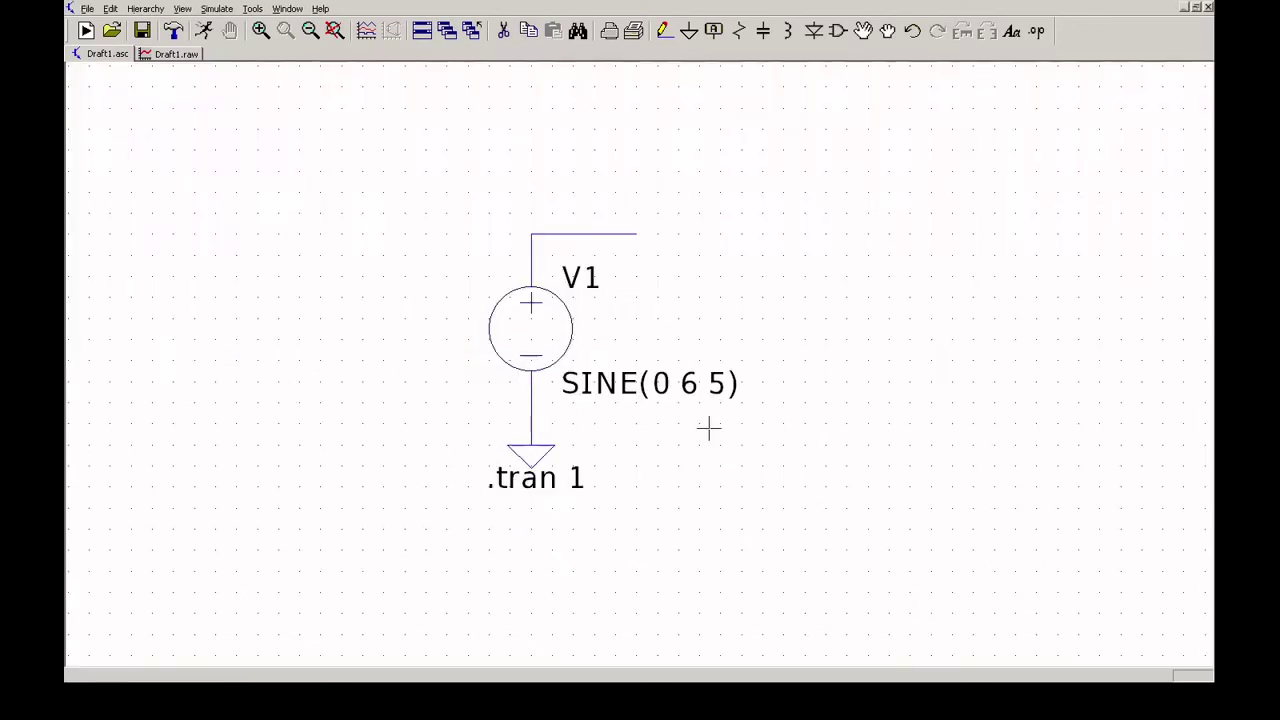
pyautogui.click(503, 30)
pyautogui.click(595, 232)
pyautogui.press('v')
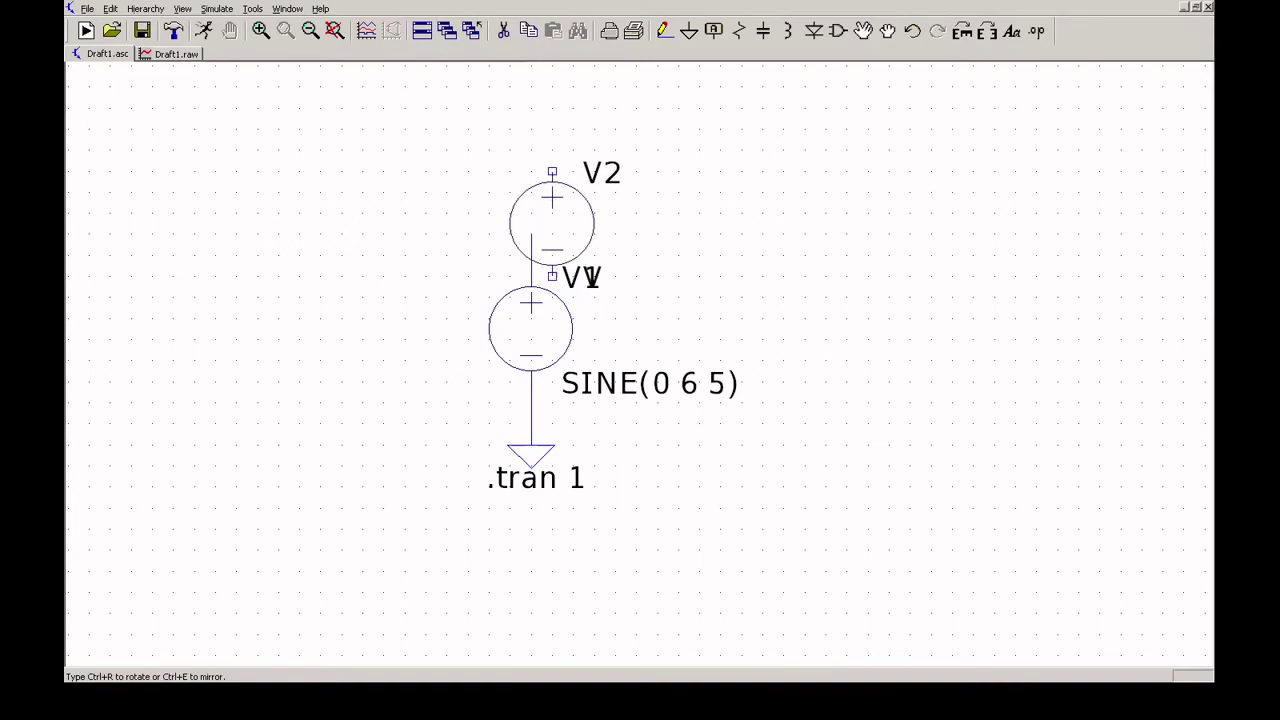
pyautogui.click(531, 182)
pyautogui.press('Escape')
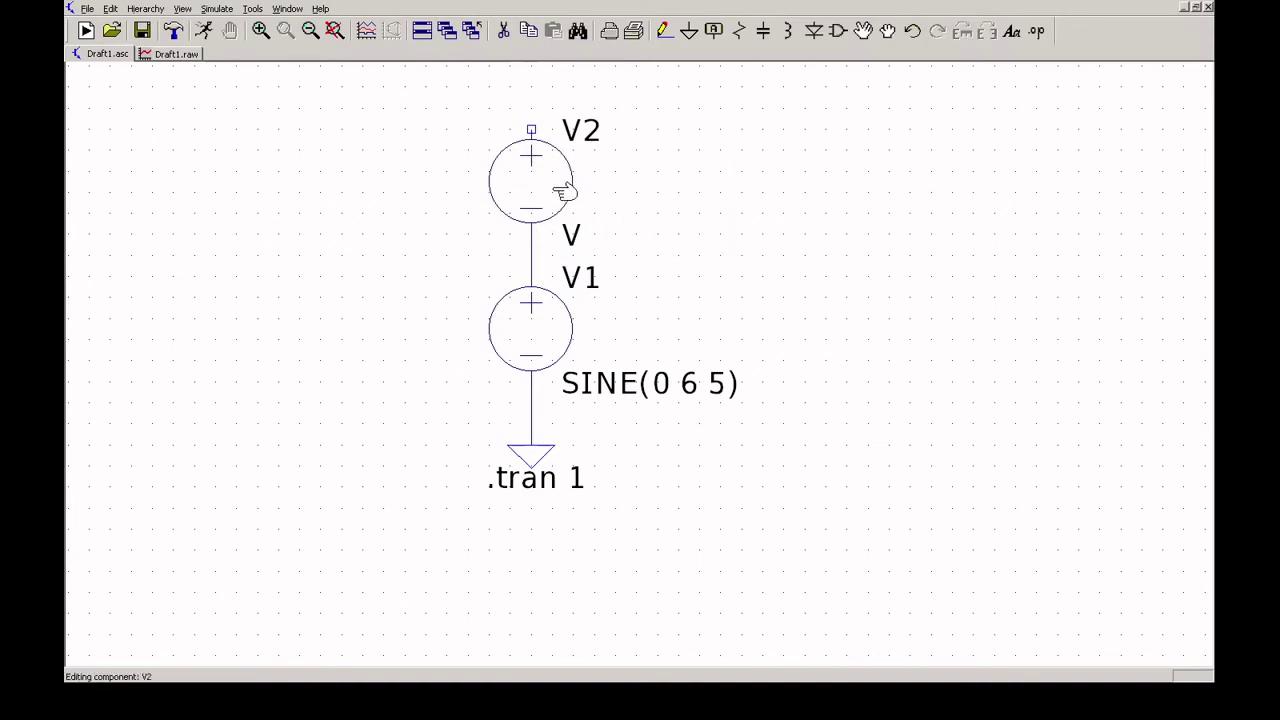
# - Set V2 to 3 V DC and draw an output wire up from its positive terminal and across to an open end
pyautogui.write('3')
pyautogui.press('Return')
pyautogui.press('F3')
pyautogui.click(531, 128)
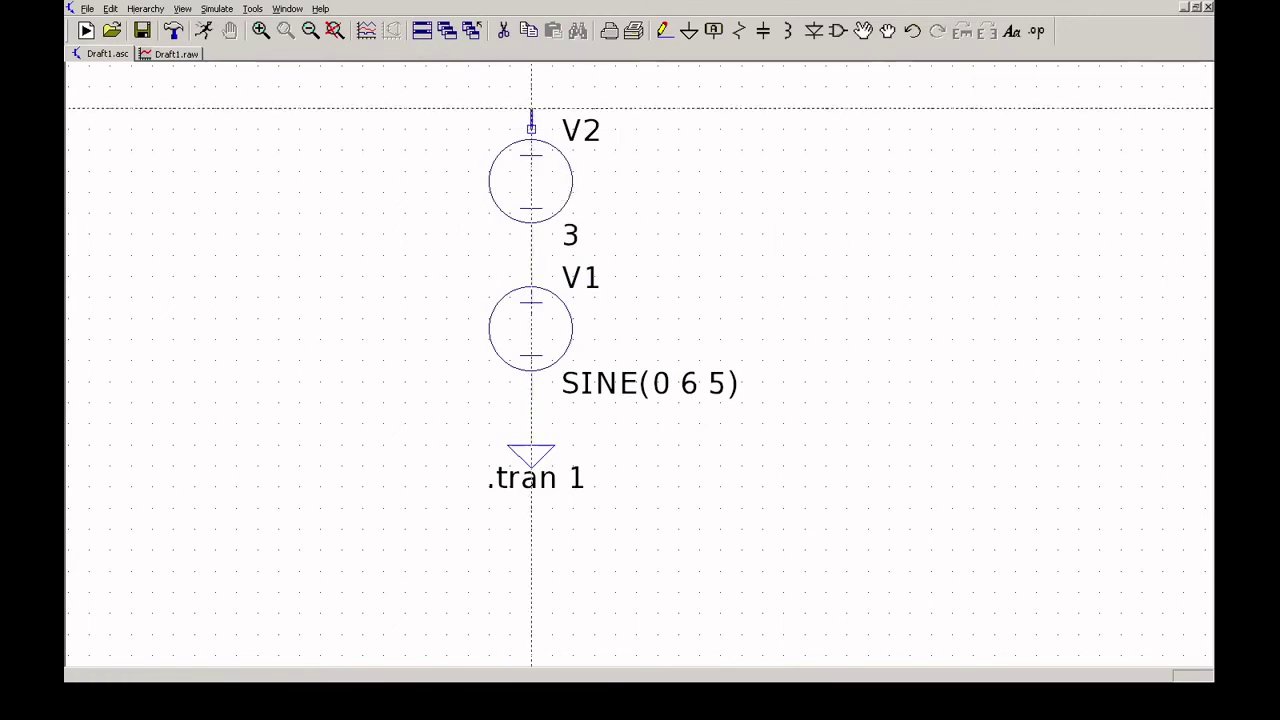
pyautogui.click(658, 108)
pyautogui.press('Escape')
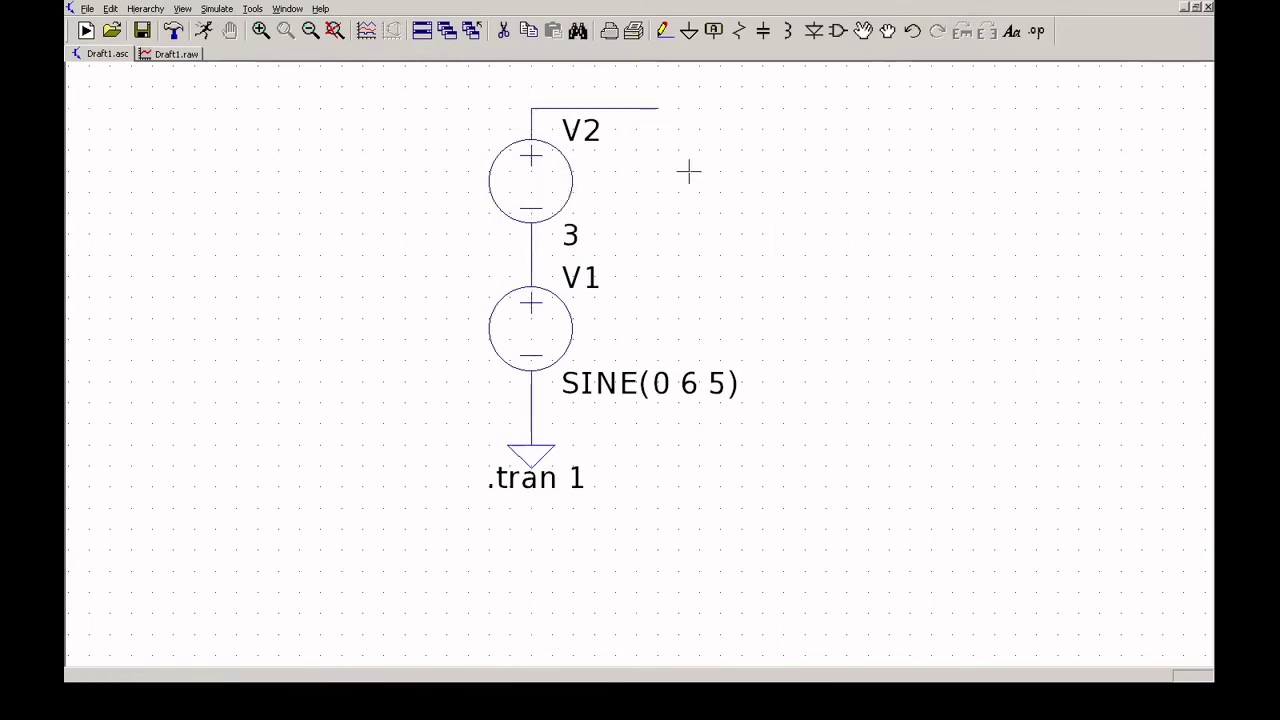
# - Run the simulation with the 3 V offset source and compare the enlarged output waveform with the schematic
pyautogui.press('space')
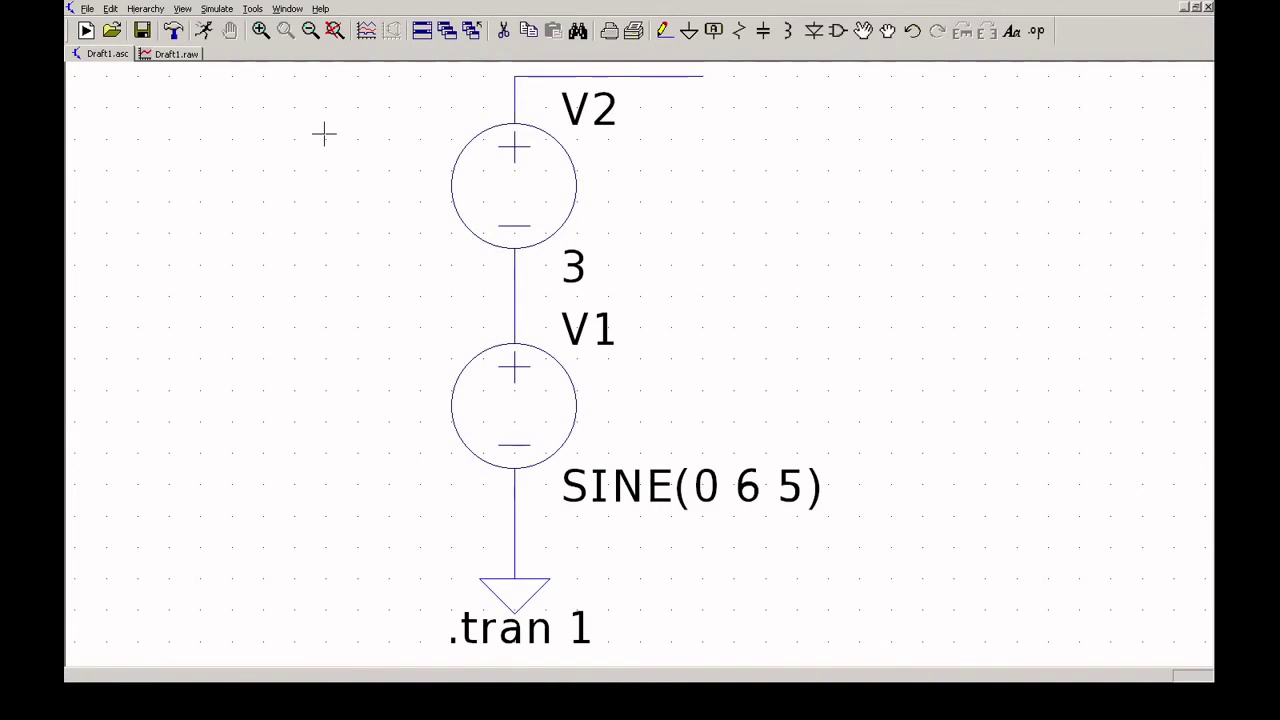
pyautogui.click(203, 31)
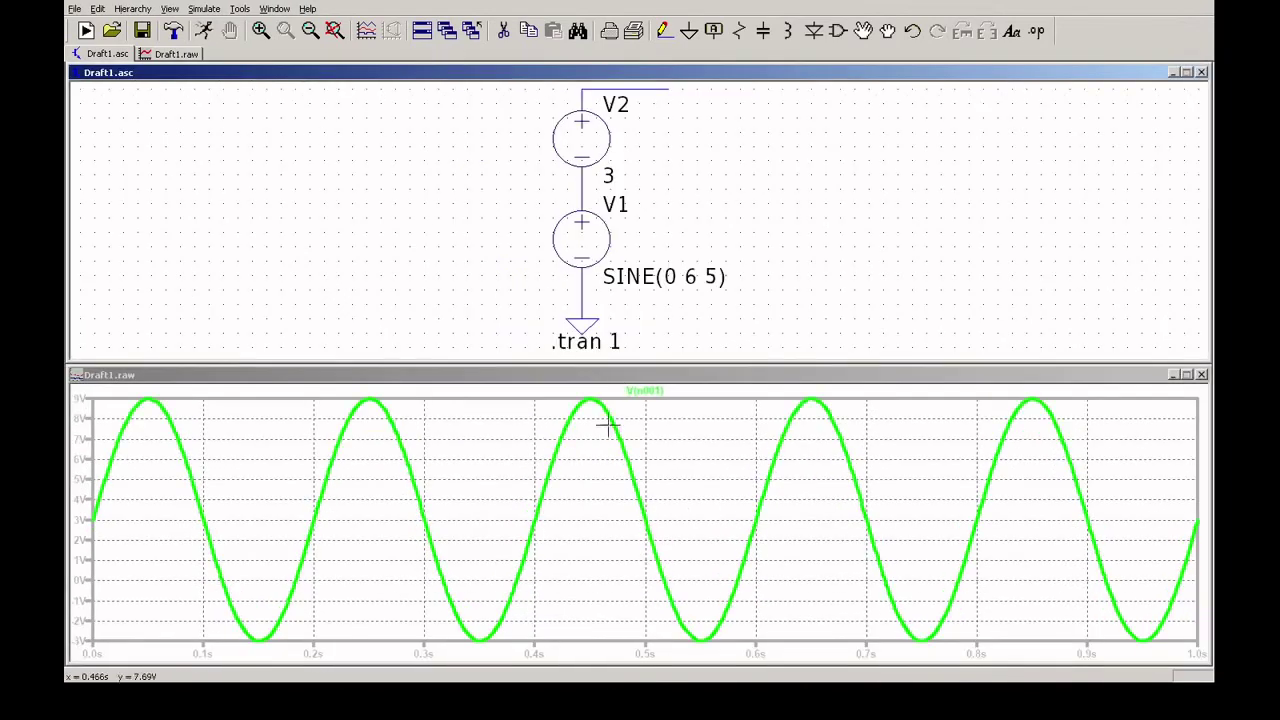
pyautogui.click(726, 385)
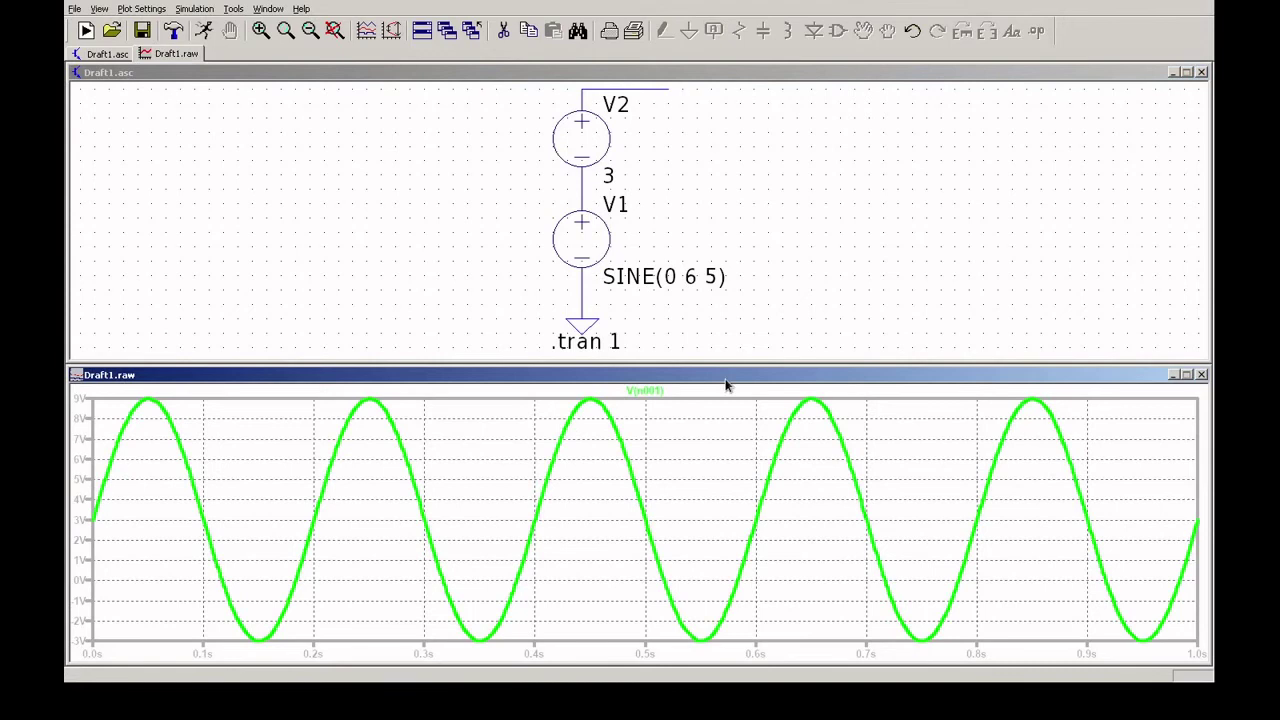
pyautogui.click(648, 87)
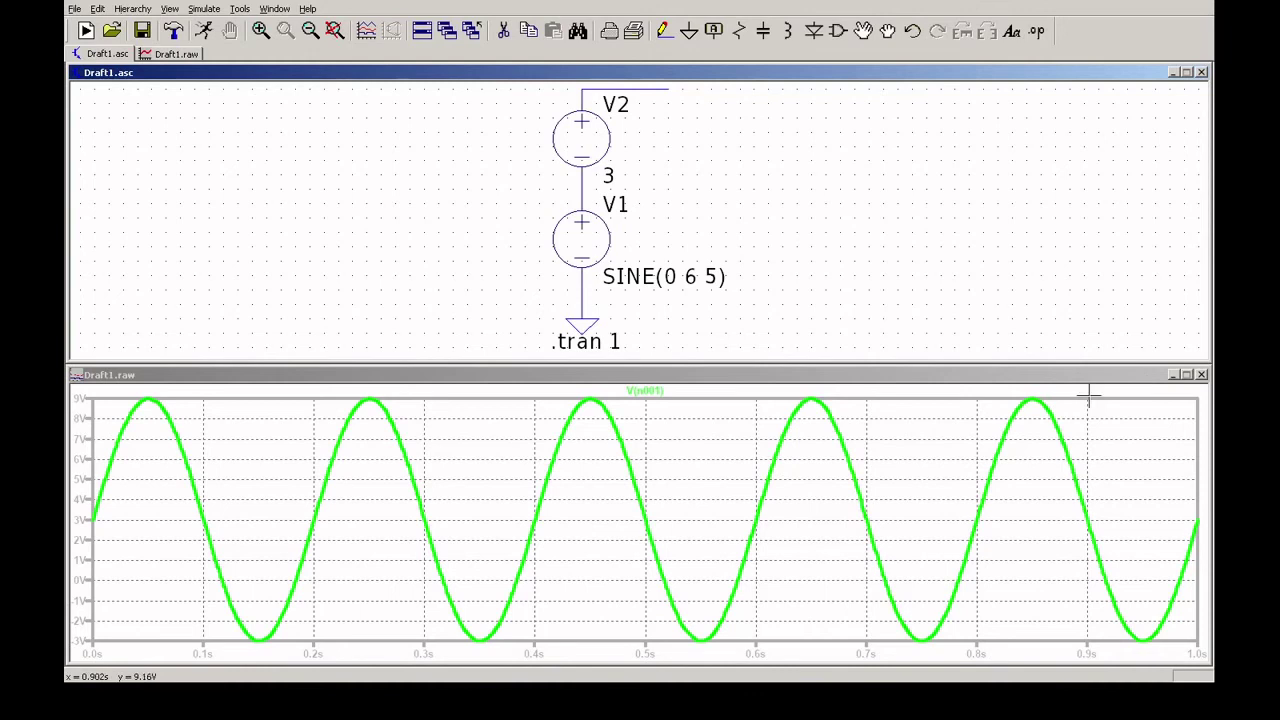
pyautogui.click(1187, 374)
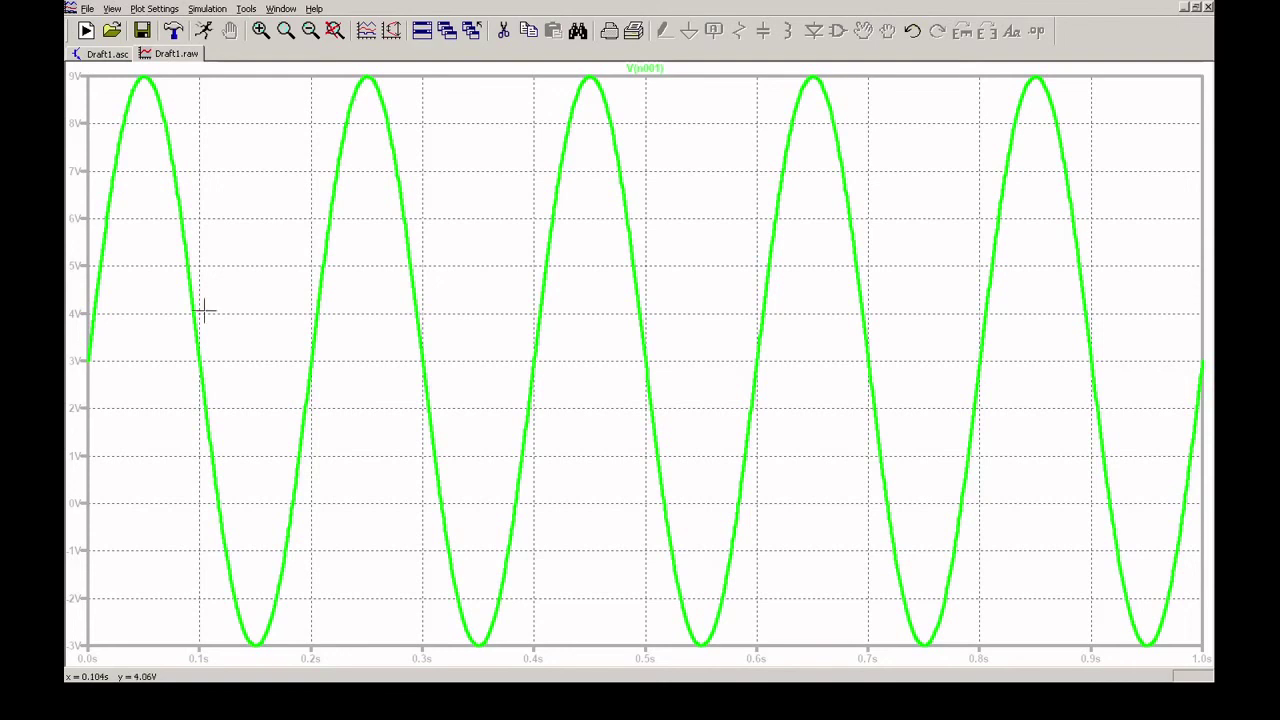
pyautogui.click(111, 53)
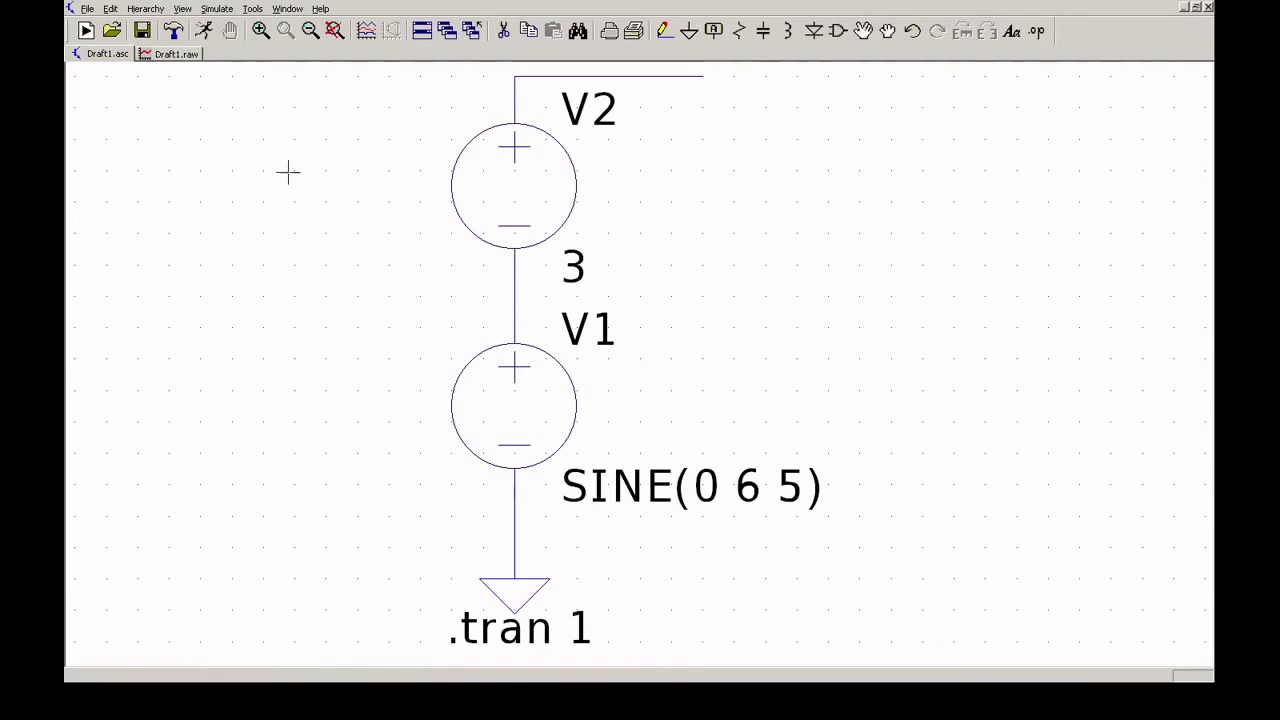
pyautogui.click(173, 56)
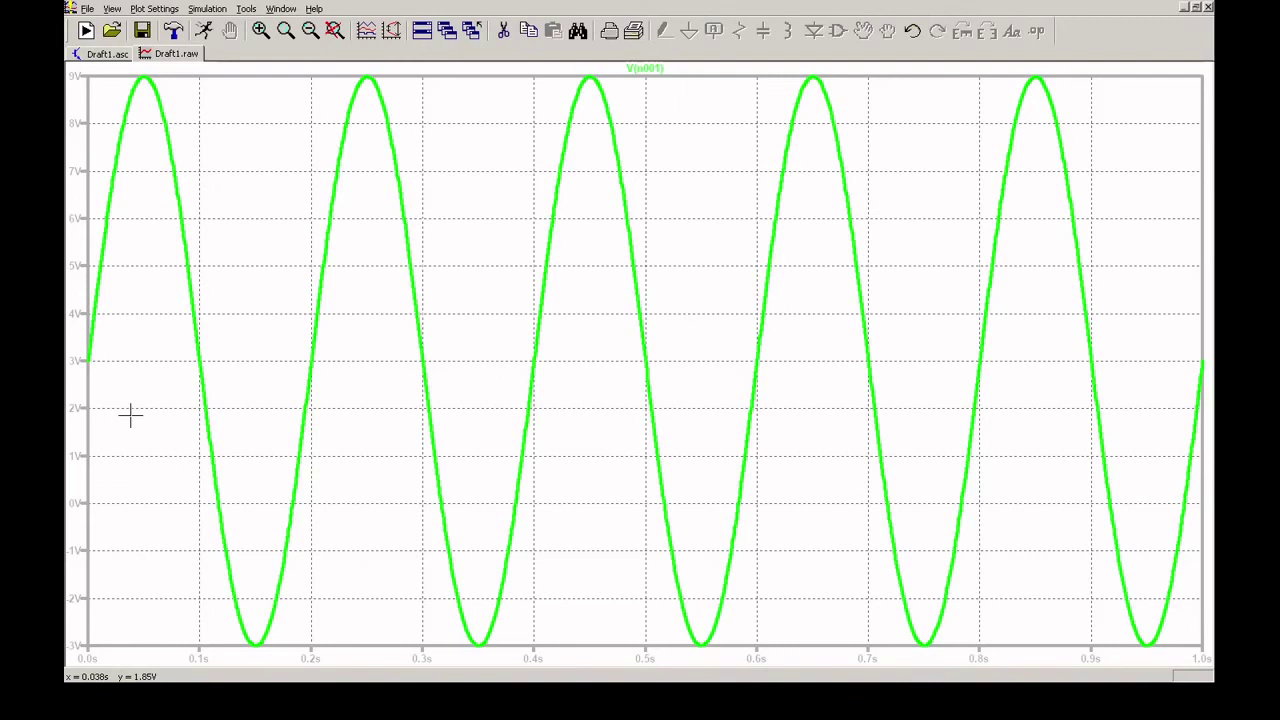
# - Set the DC source V2 to 6 V, rerun the simulation and enlarge the waveform plot
pyautogui.click(104, 54)
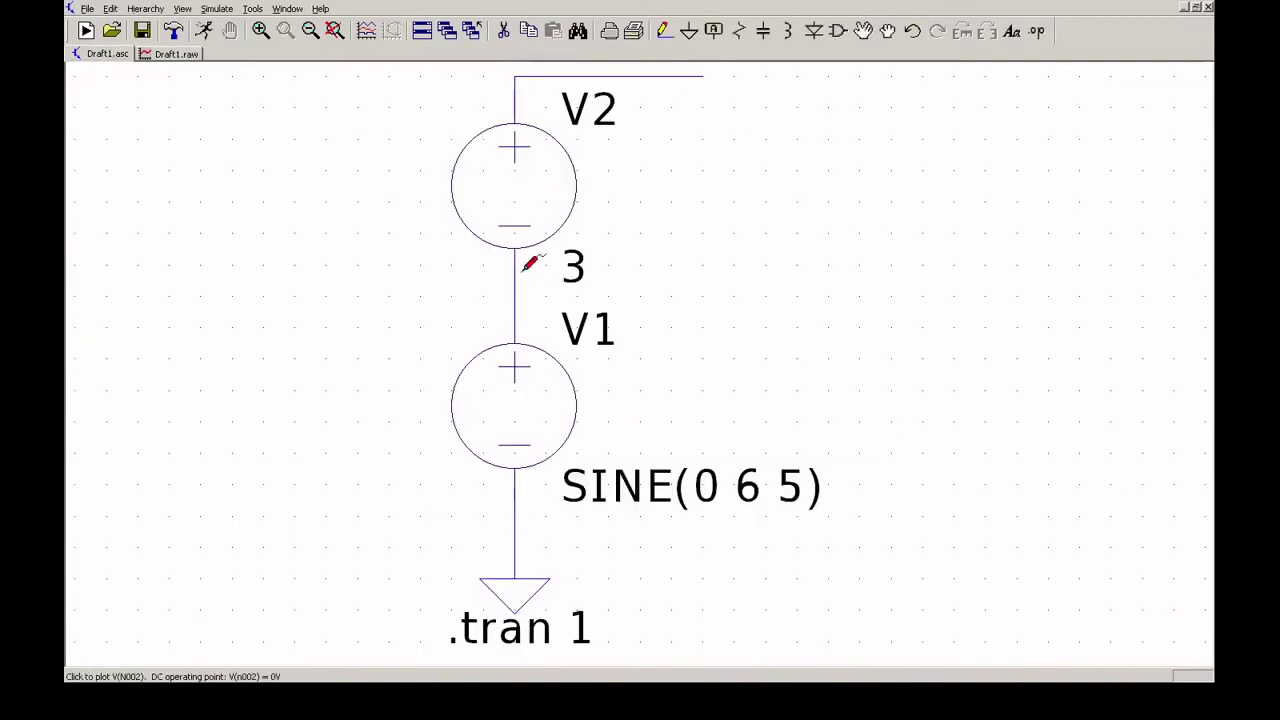
pyautogui.rightClick(541, 206)
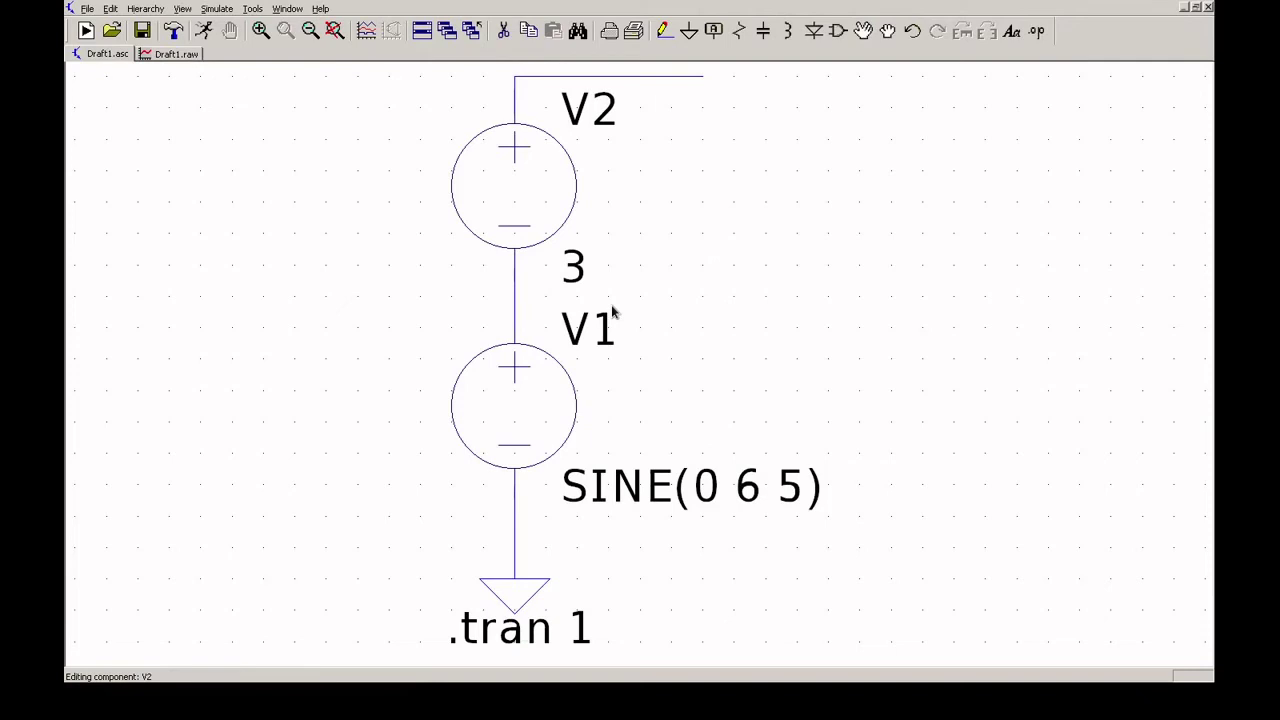
pyautogui.press('Return')
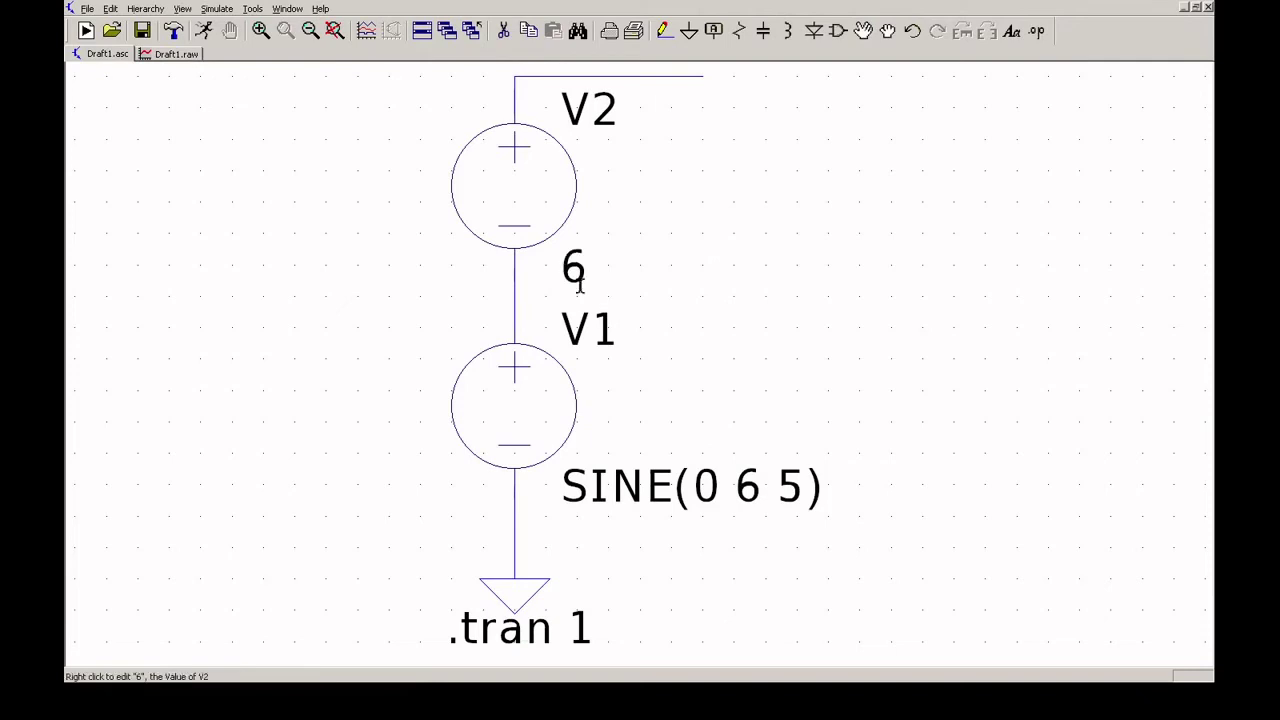
pyautogui.click(206, 37)
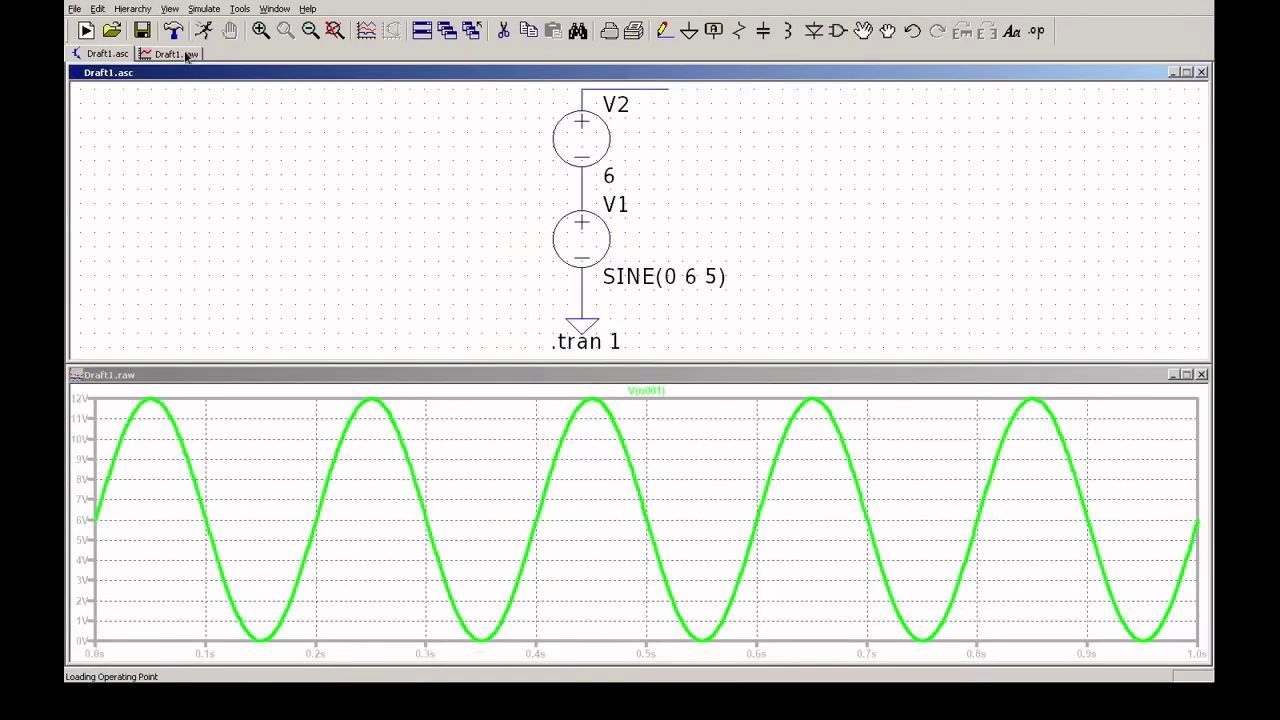
pyautogui.click(1186, 376)
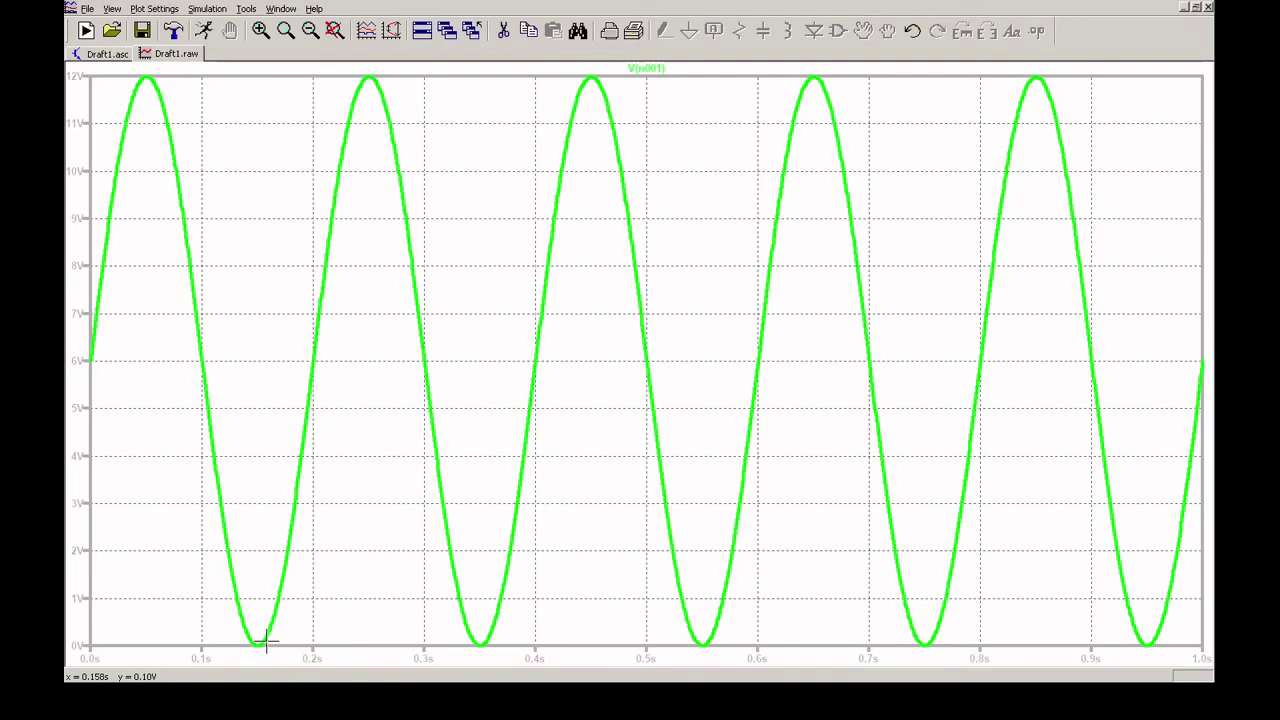
# - Set the DC source V2 to -6 V, rerun the simulation and enlarge the waveform plot
pyautogui.click(110, 53)
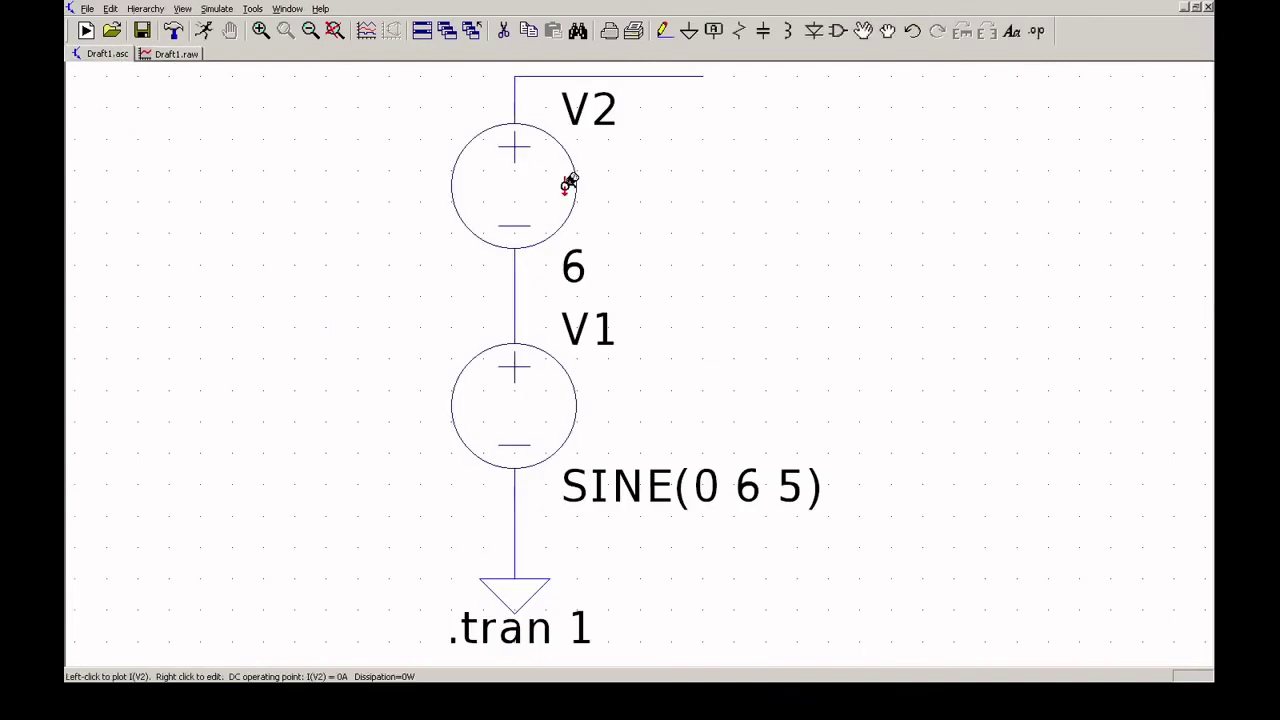
pyautogui.press('Return')
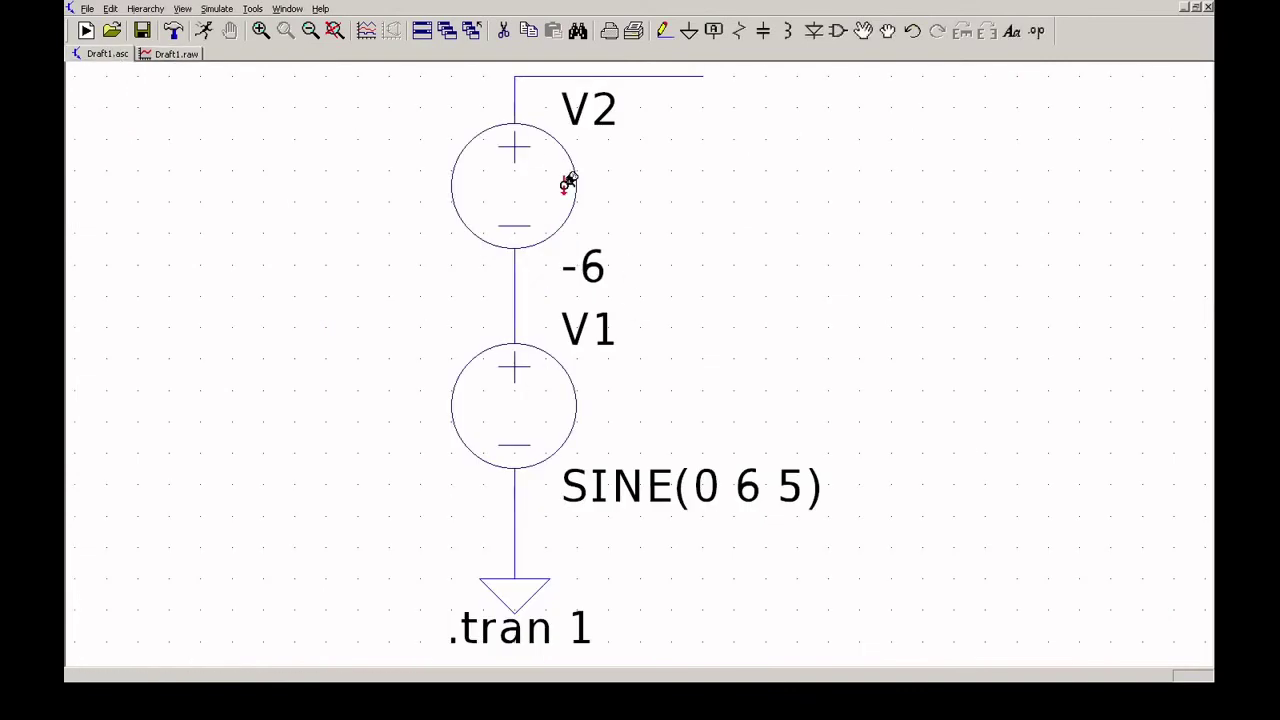
pyautogui.click(203, 31)
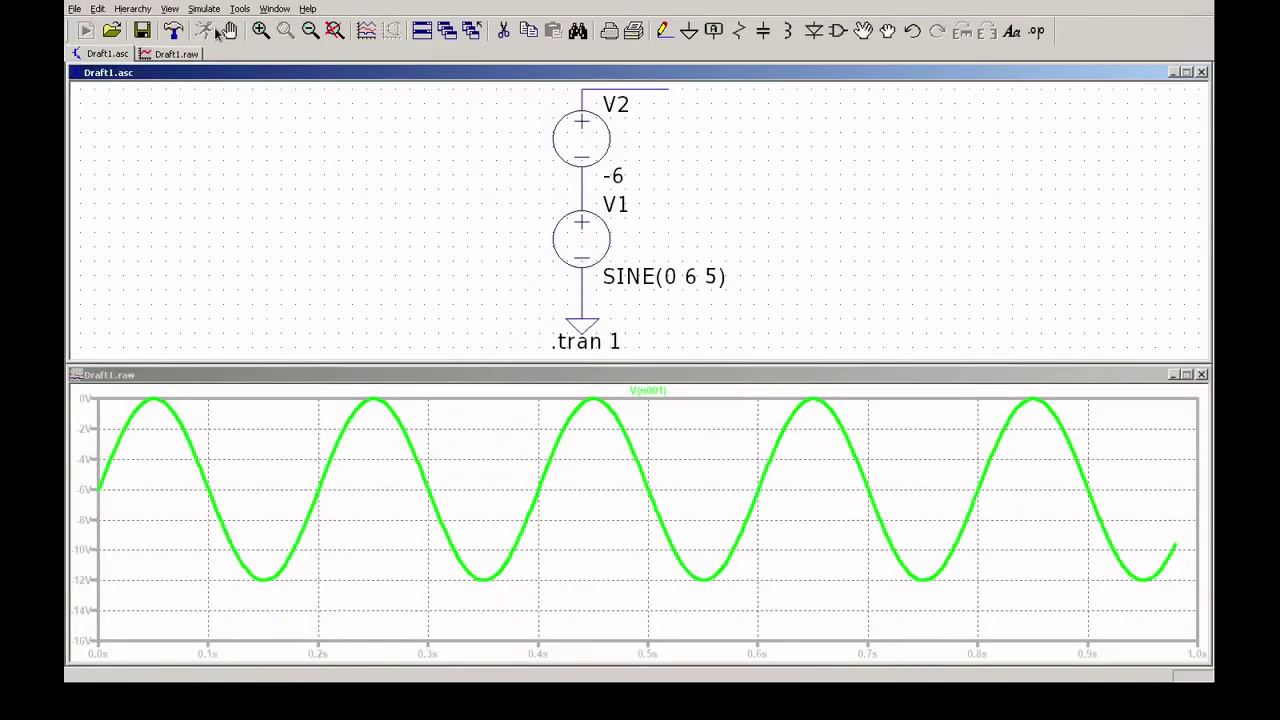
pyautogui.click(1187, 375)
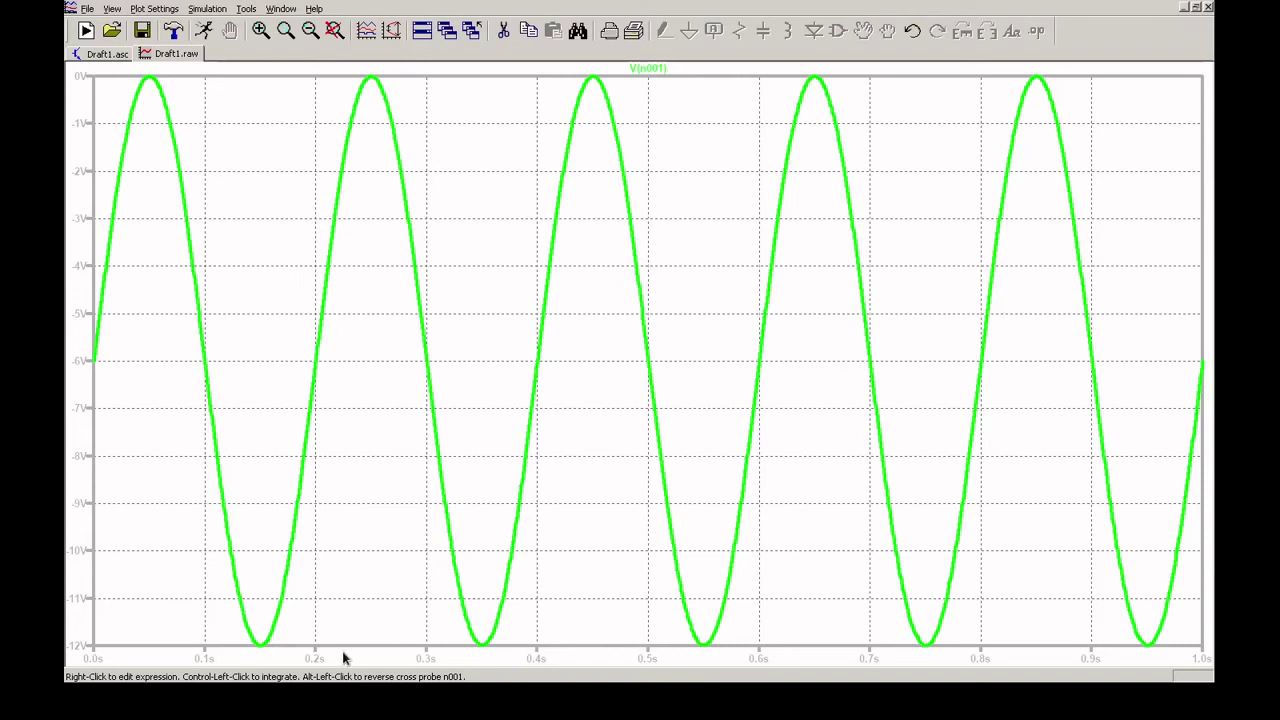
# - Change the colour of the V(n001) trace to blue
pyautogui.rightClick(648, 68)
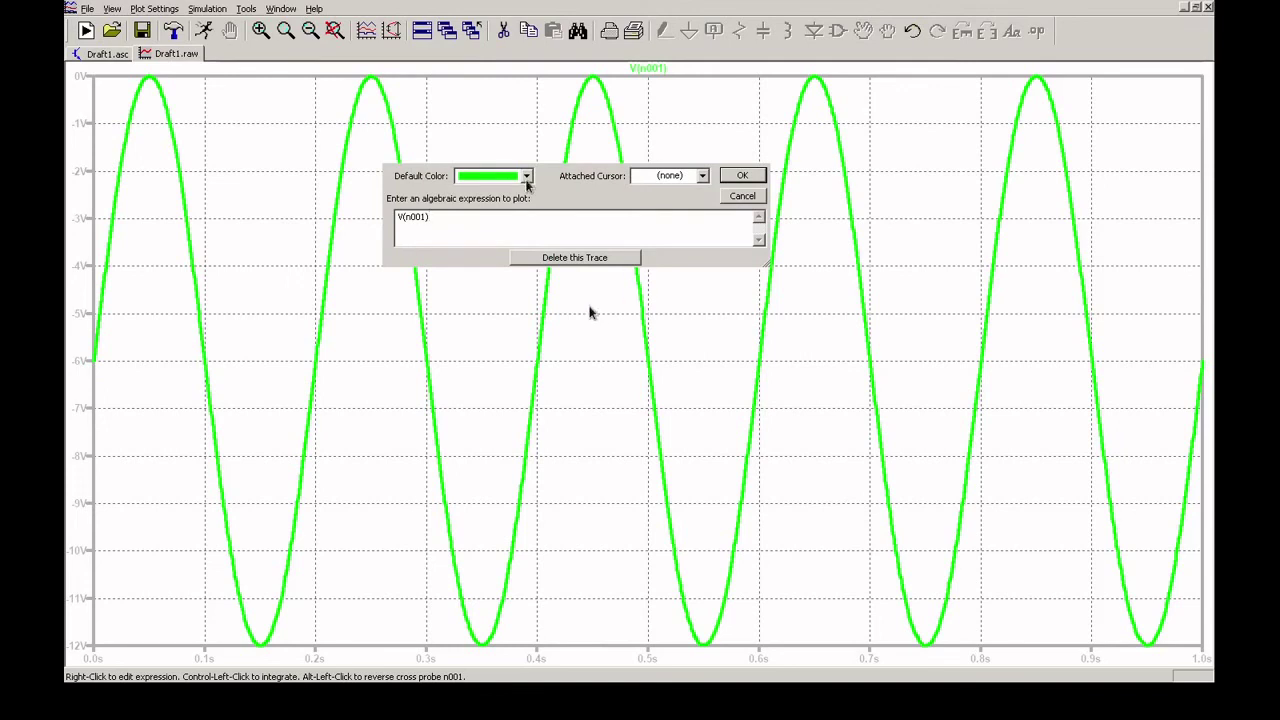
pyautogui.click(509, 227)
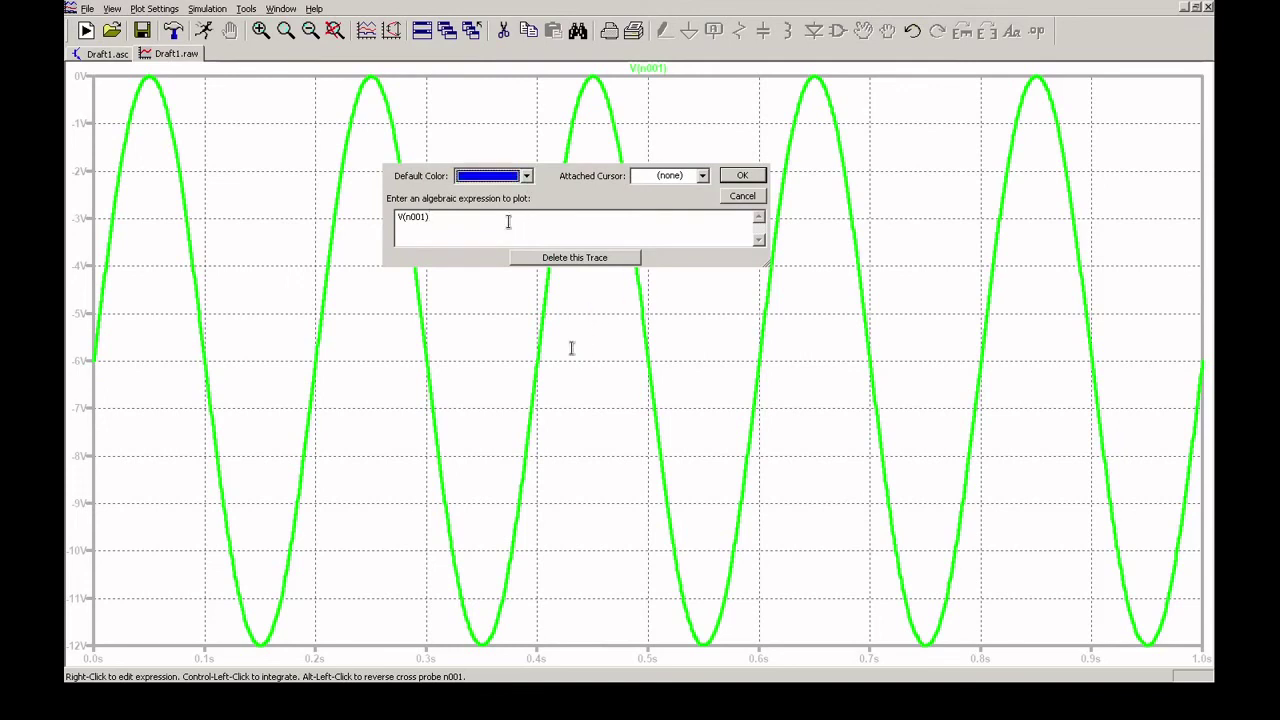
pyautogui.click(732, 176)
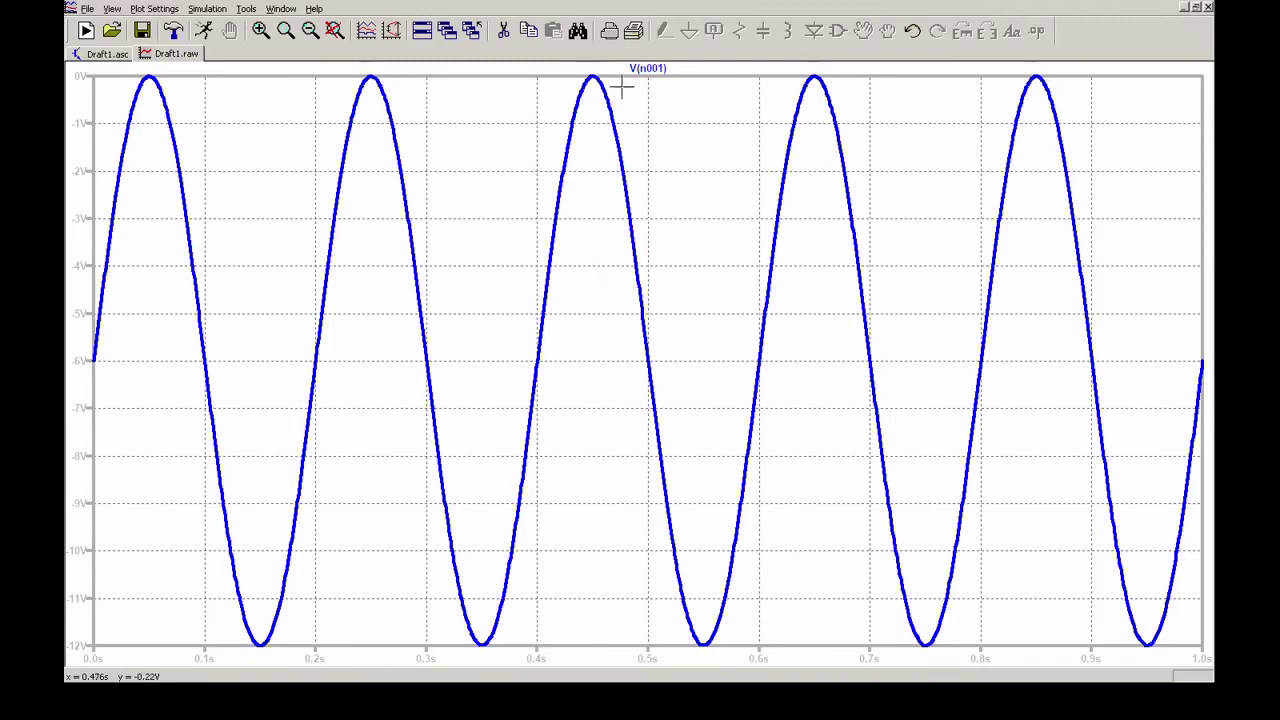
# - Attach both the 1st and 2nd measurement cursors to the V(n001) trace
pyautogui.rightClick(662, 67)
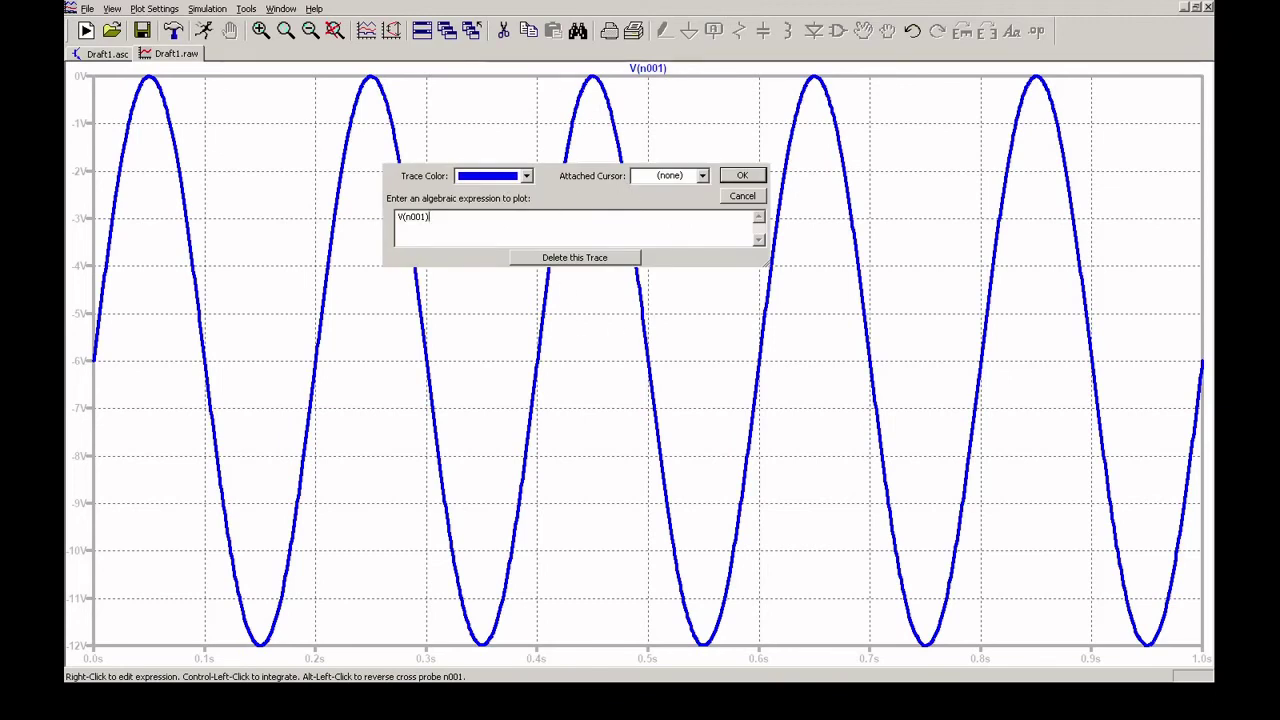
pyautogui.click(701, 176)
pyautogui.click(700, 228)
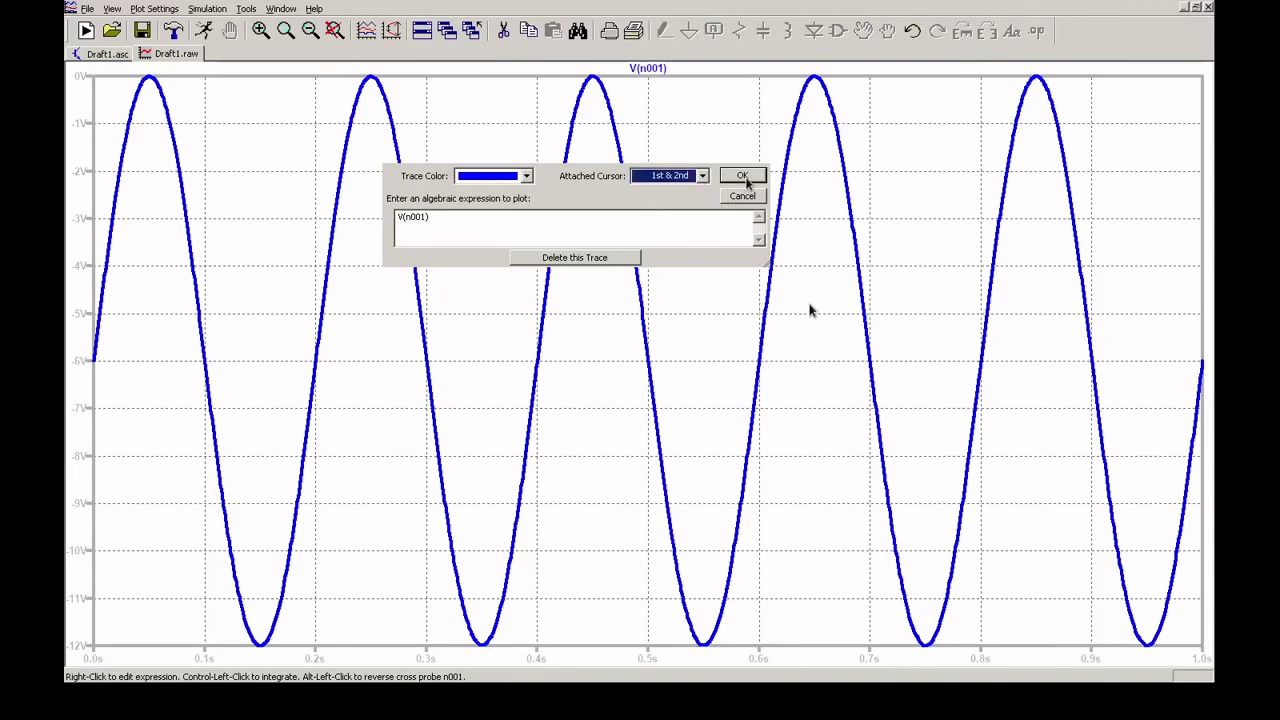
pyautogui.click(745, 176)
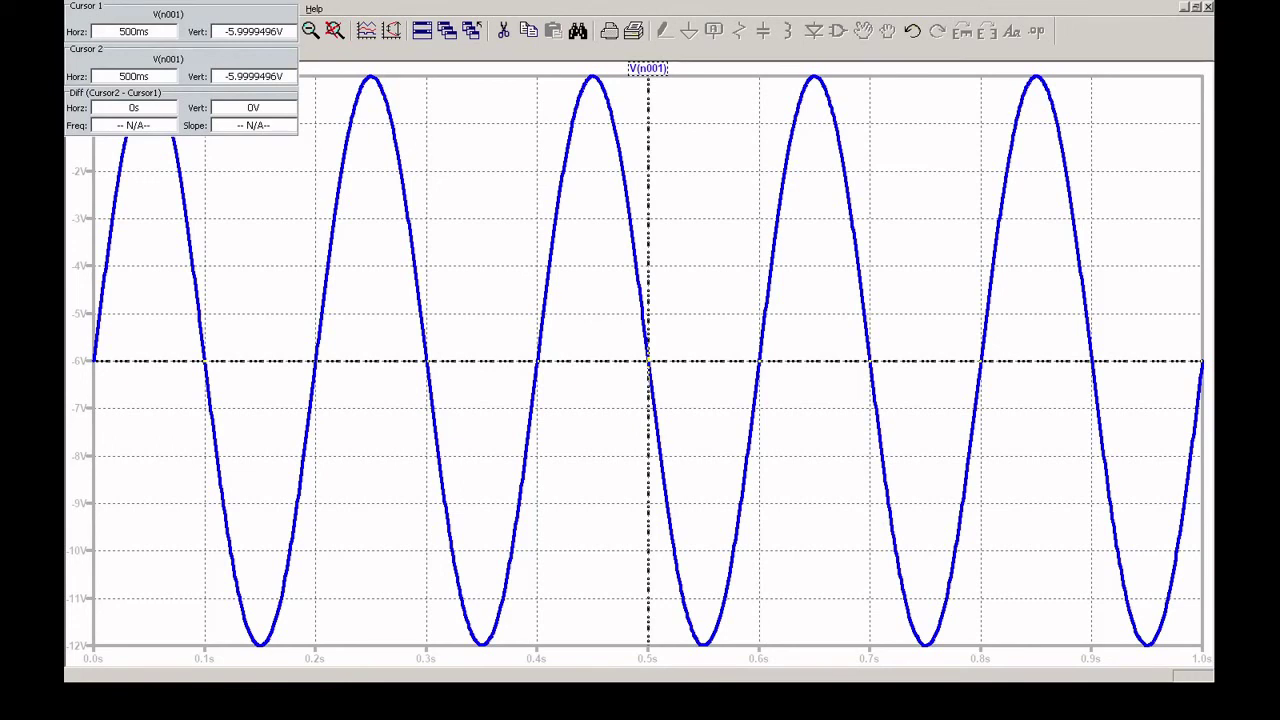
pyautogui.moveTo(1060, 416); pyautogui.dragTo(1051, 394)
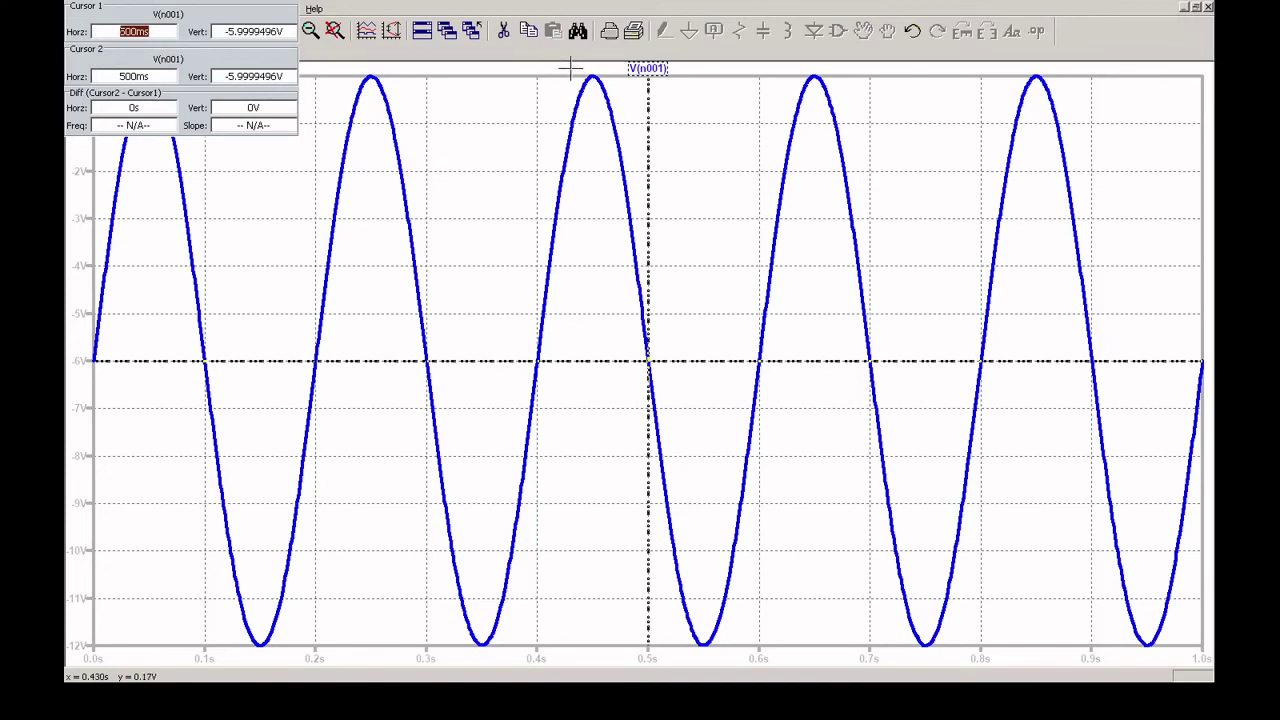
pyautogui.moveTo(571, 68); pyautogui.dragTo(838, 197)
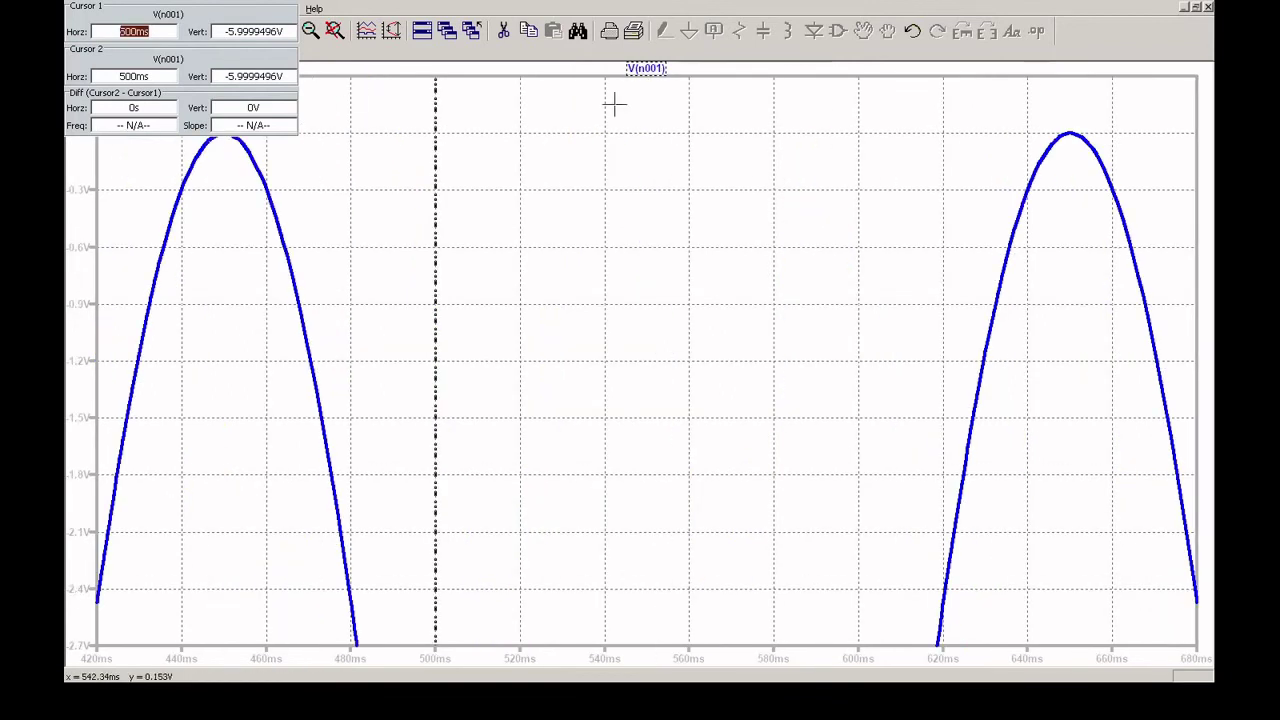
pyautogui.click(334, 31)
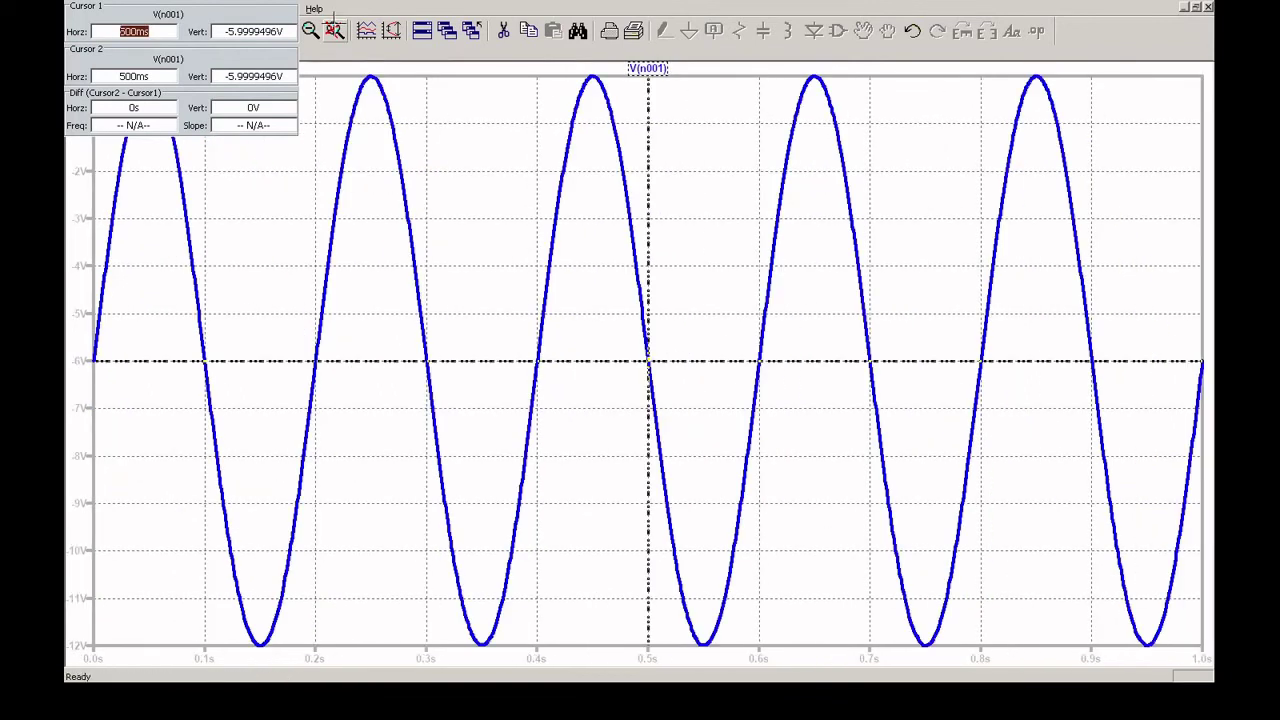
# - Measure the sine wave's period and frequency by placing cursor 1 on the crest near 450 ms and cursor 2 on the next crest near 650 ms
pyautogui.moveTo(648, 360); pyautogui.dragTo(594, 250)
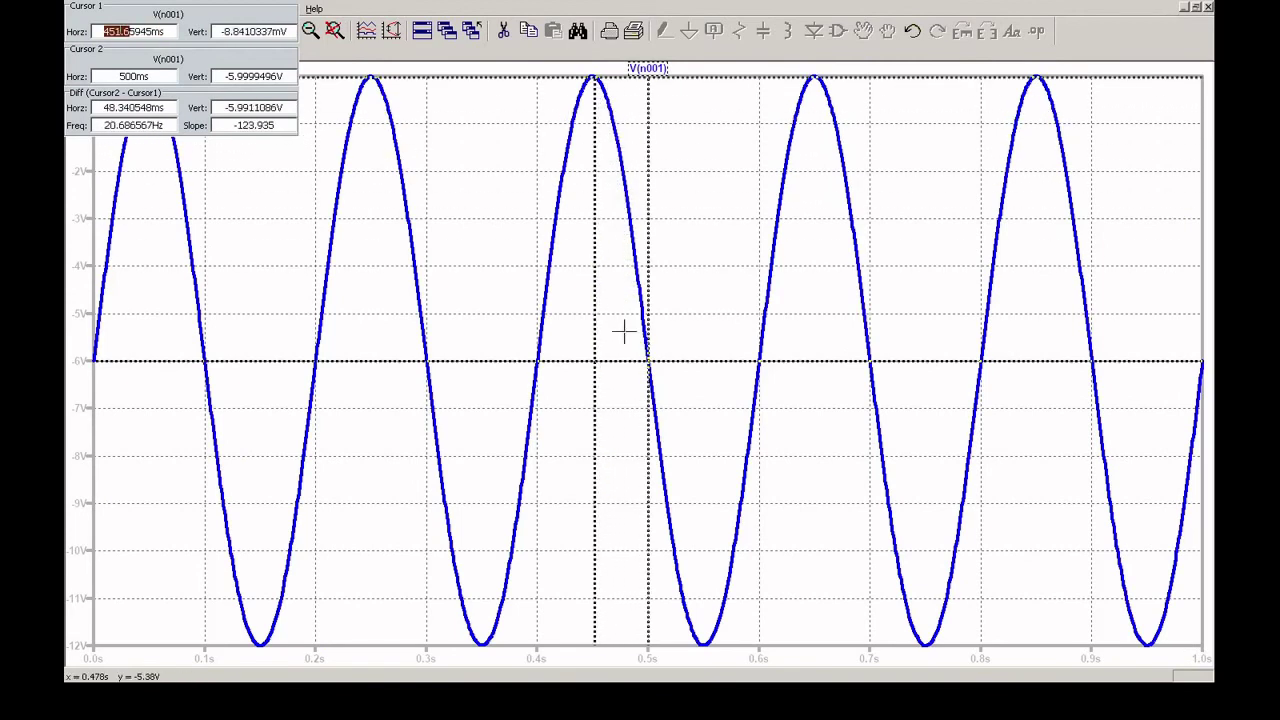
pyautogui.moveTo(647, 352); pyautogui.dragTo(812, 251)
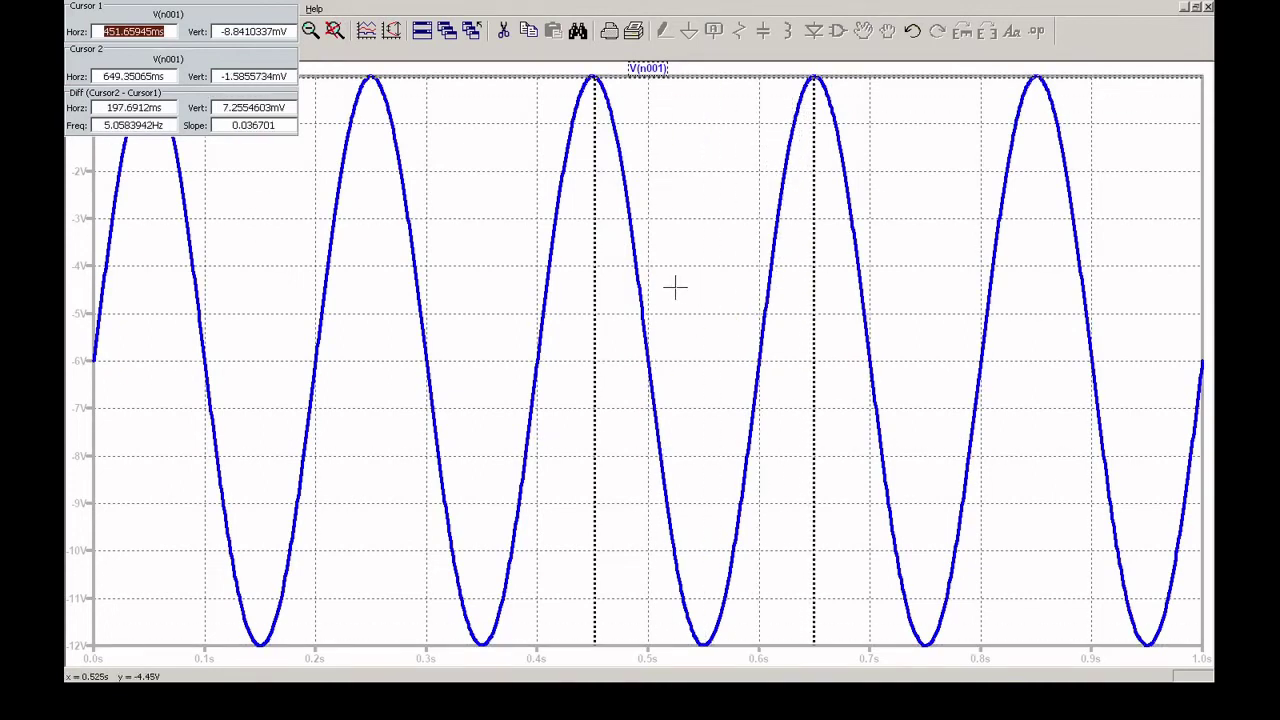
pyautogui.moveTo(855, 197); pyautogui.dragTo(563, 64)
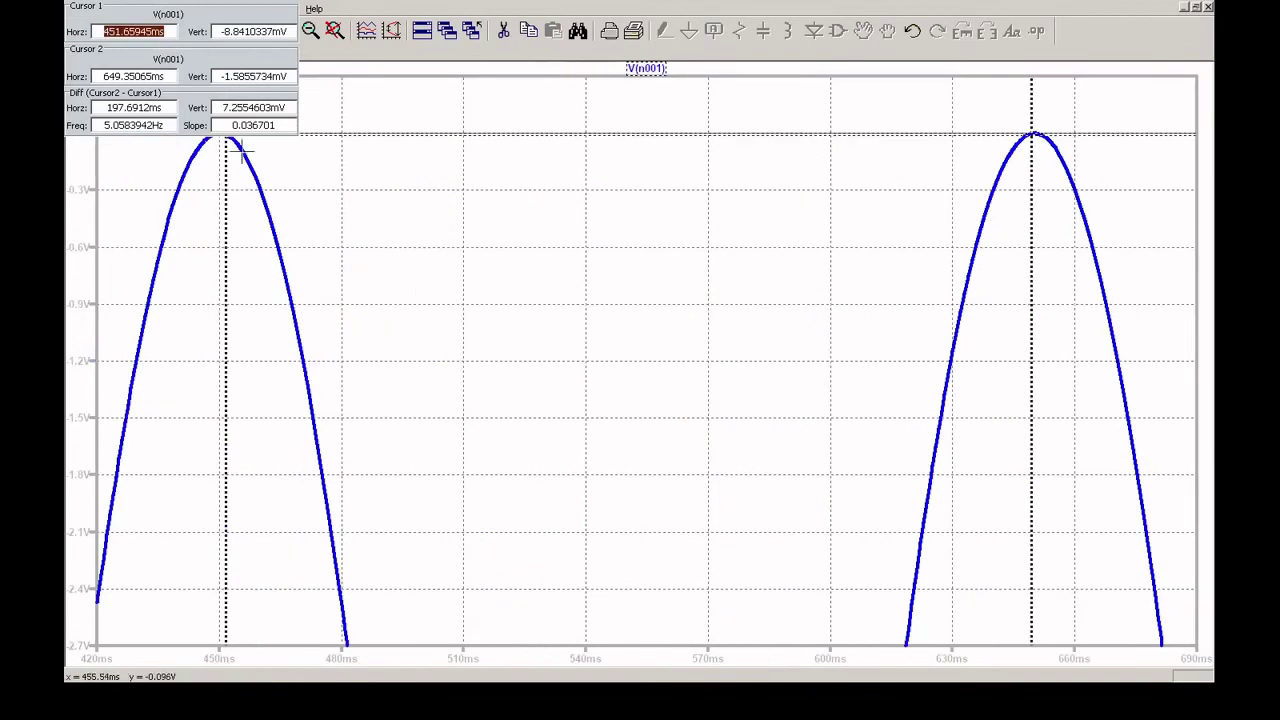
pyautogui.moveTo(226, 140); pyautogui.dragTo(220, 140)
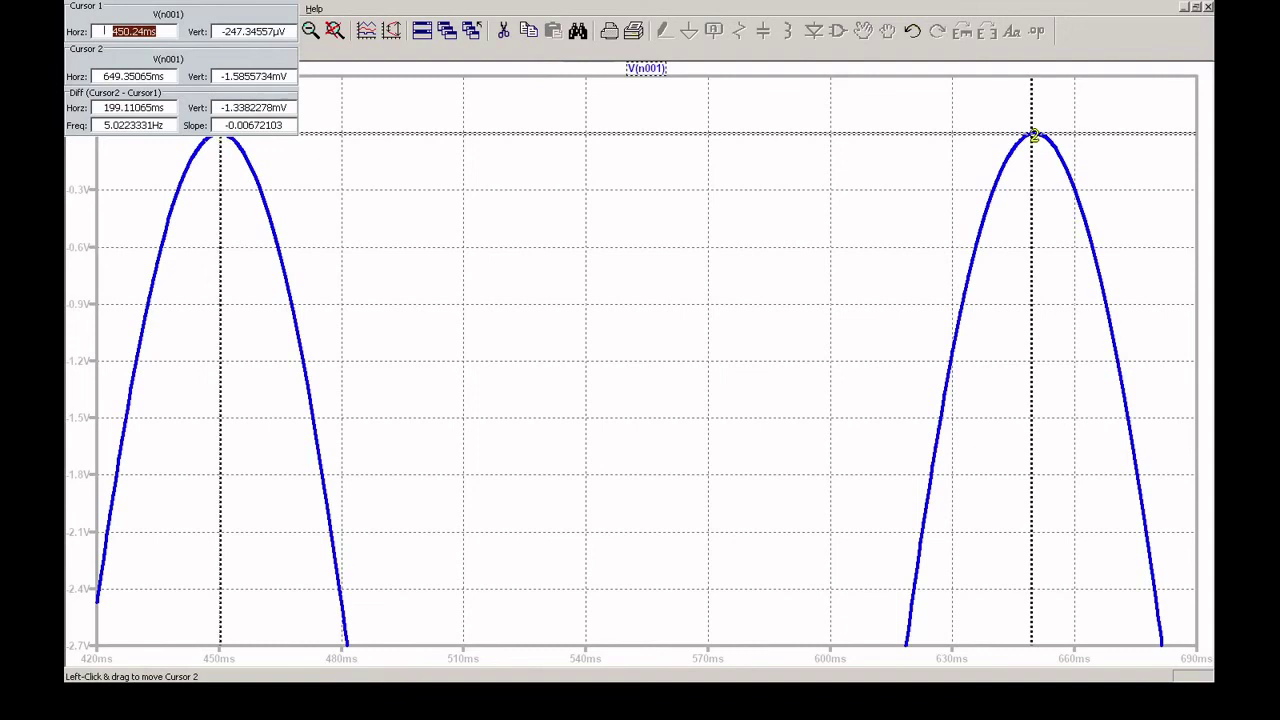
pyautogui.moveTo(1035, 134); pyautogui.dragTo(1033, 137)
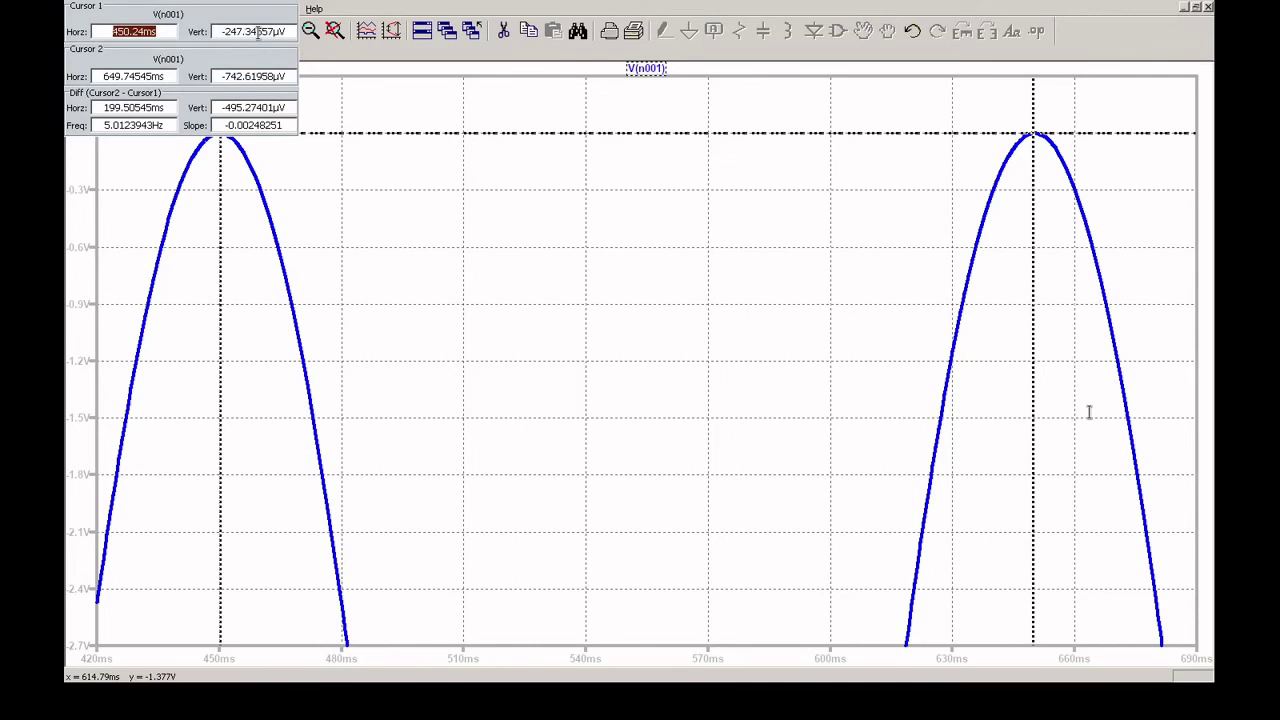
# - Highlight the vertical reading of cursor 1 in the measurement readout
pyautogui.click(258, 32)
pyautogui.doubleClick(258, 32)
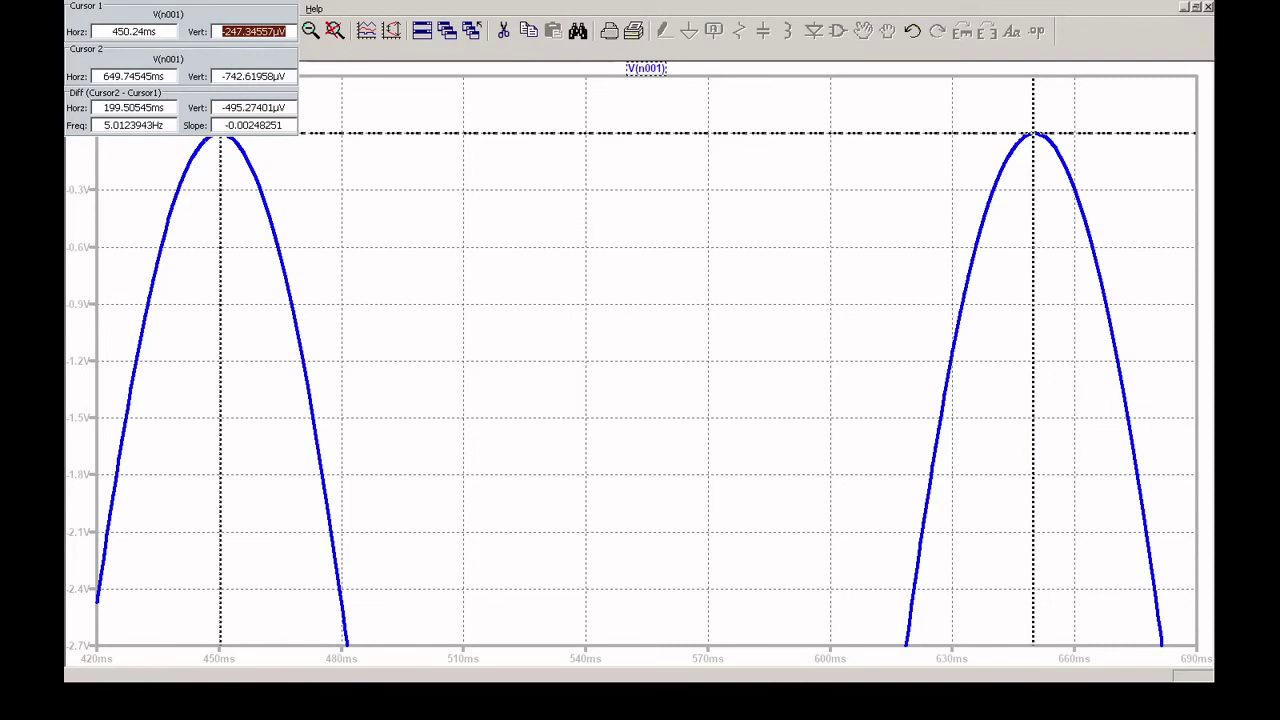
# - Delete the DC source V2 from the schematic and bridge the gap with a wire from V1's positive terminal to the output line
pyautogui.hotkey('ctrl', 'Tab')
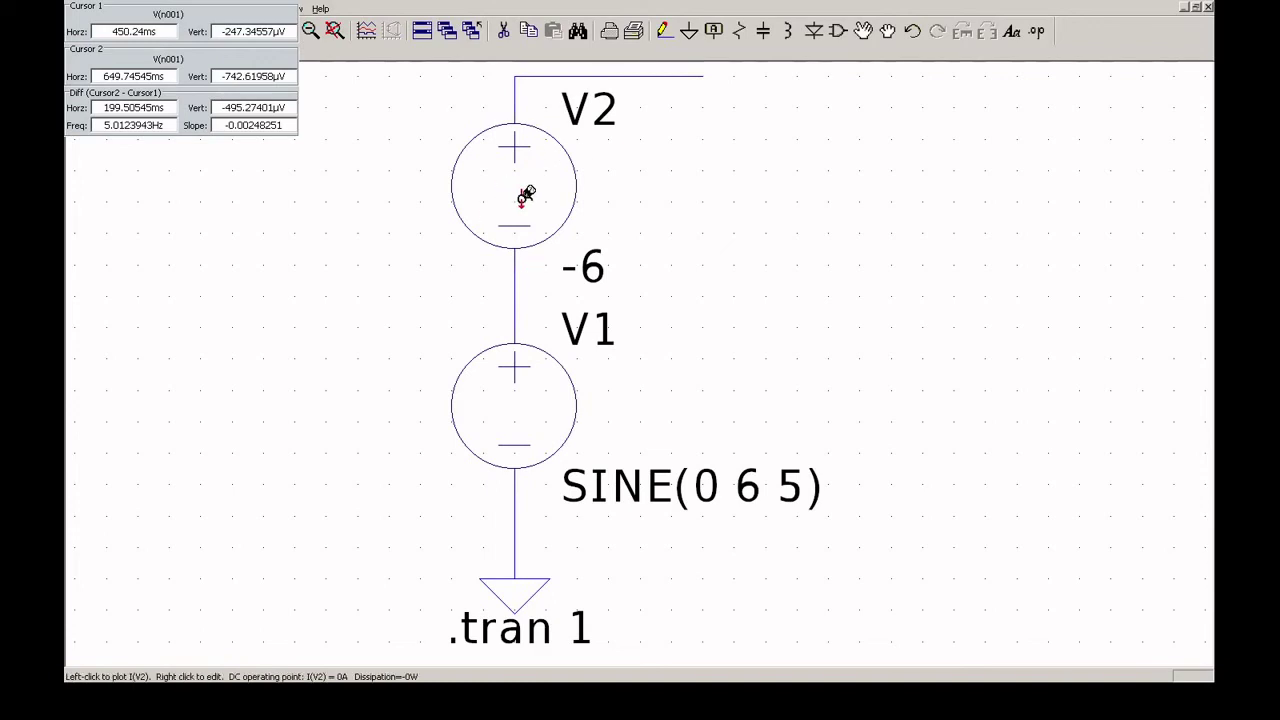
pyautogui.click(503, 31)
pyautogui.click(512, 205)
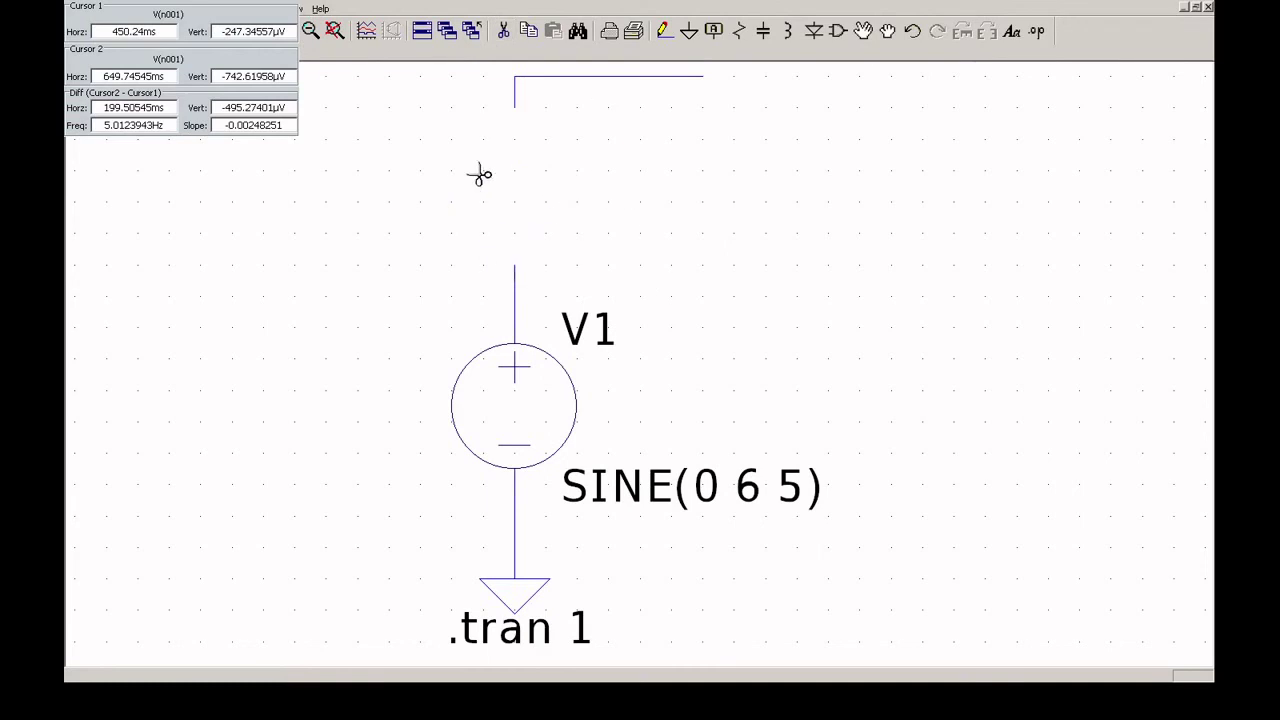
pyautogui.press('Escape')
pyautogui.press('F3')
pyautogui.click(515, 76)
pyautogui.click(515, 343)
pyautogui.press('Escape')
# - Set the DC offset of sine source V1 to 6 V, rerun the simulation and enlarge the waveform plot
pyautogui.rightClick(550, 408)
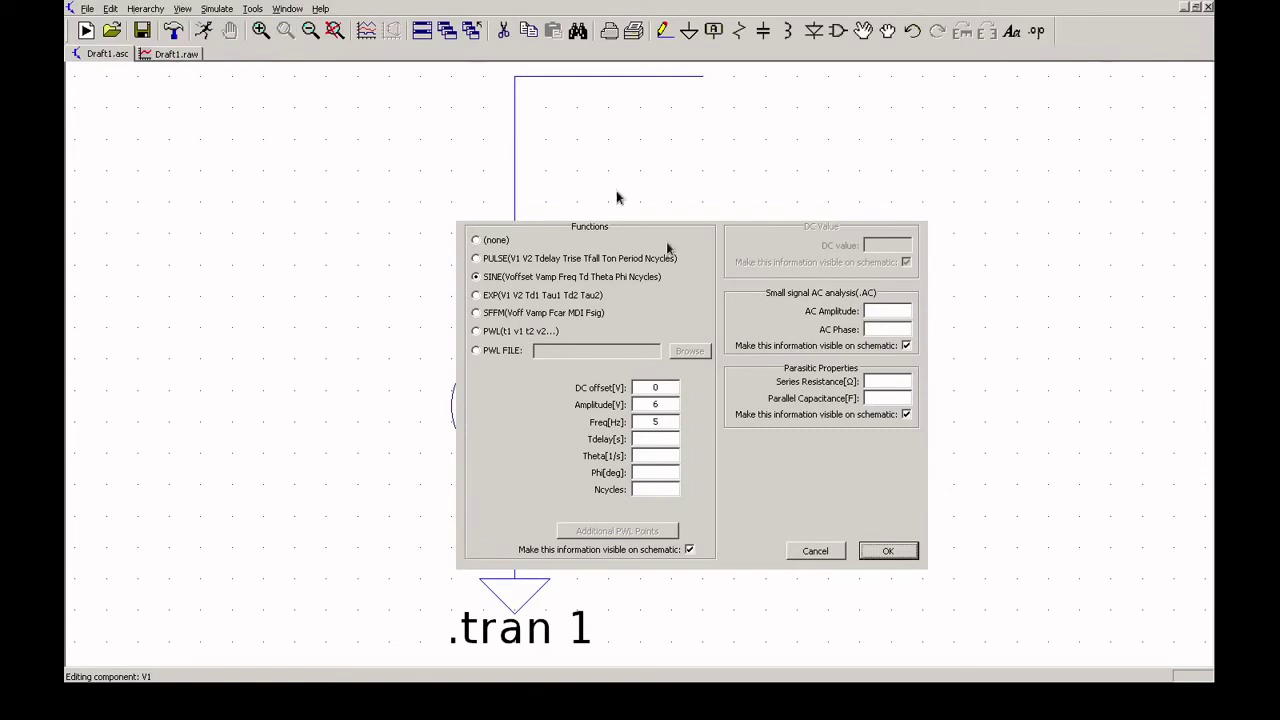
pyautogui.doubleClick(668, 387)
pyautogui.write('6')
pyautogui.click(888, 551)
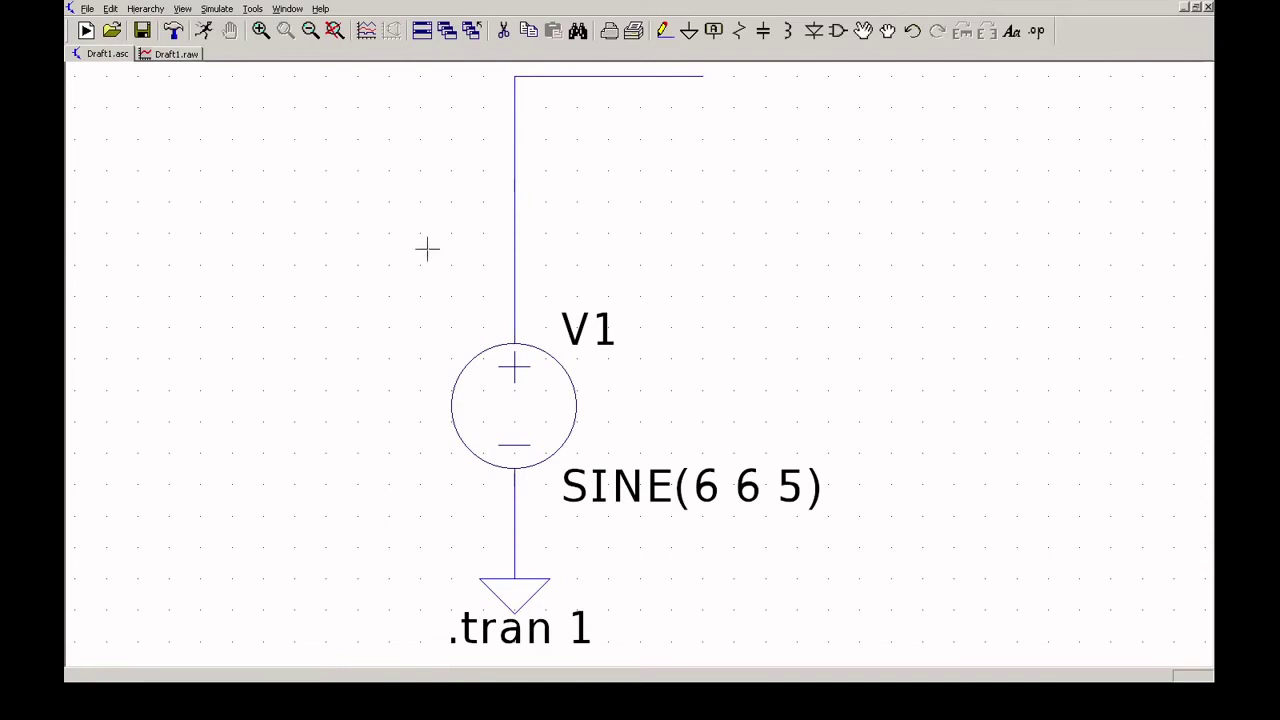
pyautogui.click(204, 31)
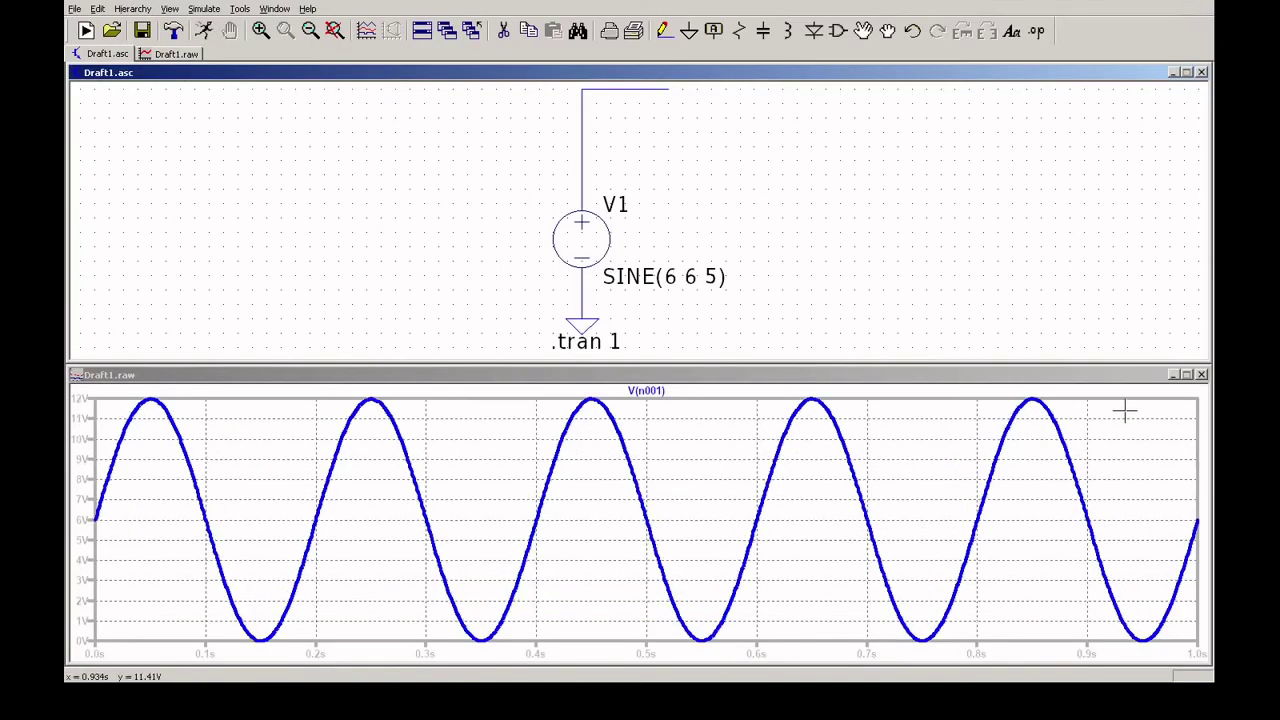
pyautogui.doubleClick(1151, 375)
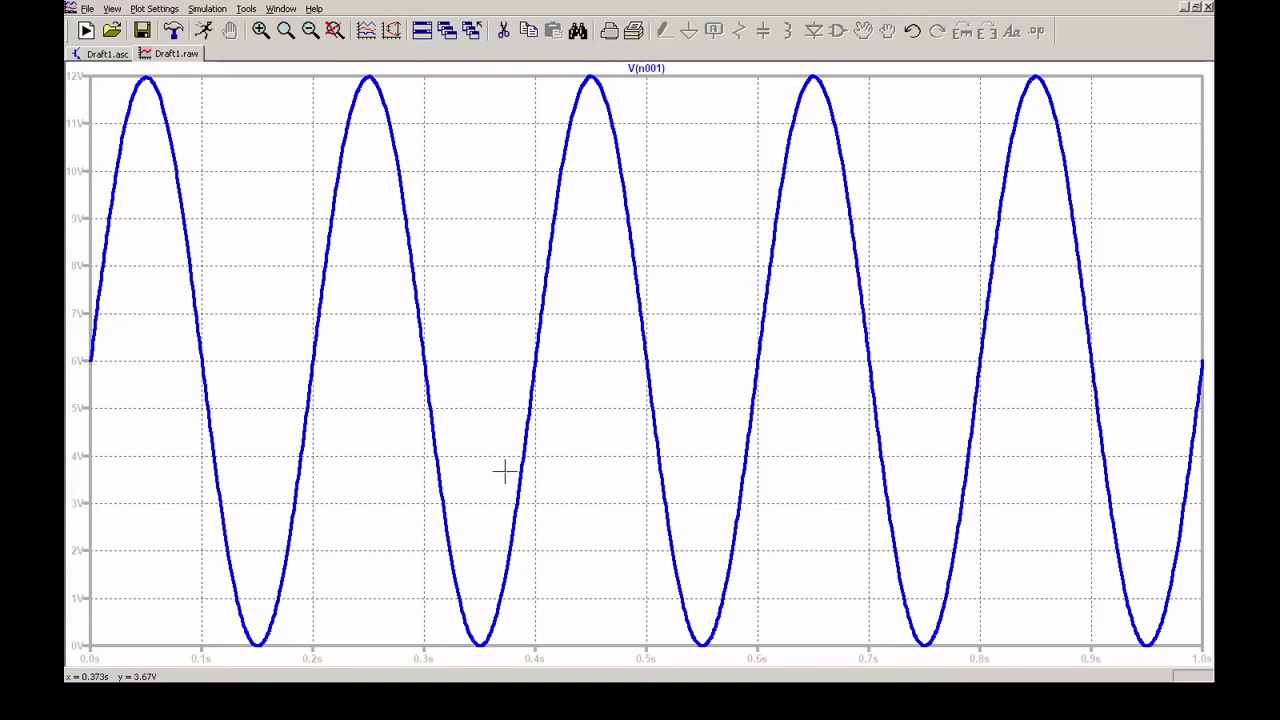
# - Return to the schematic and set V1's DC offset to 0 V
pyautogui.click(117, 56)
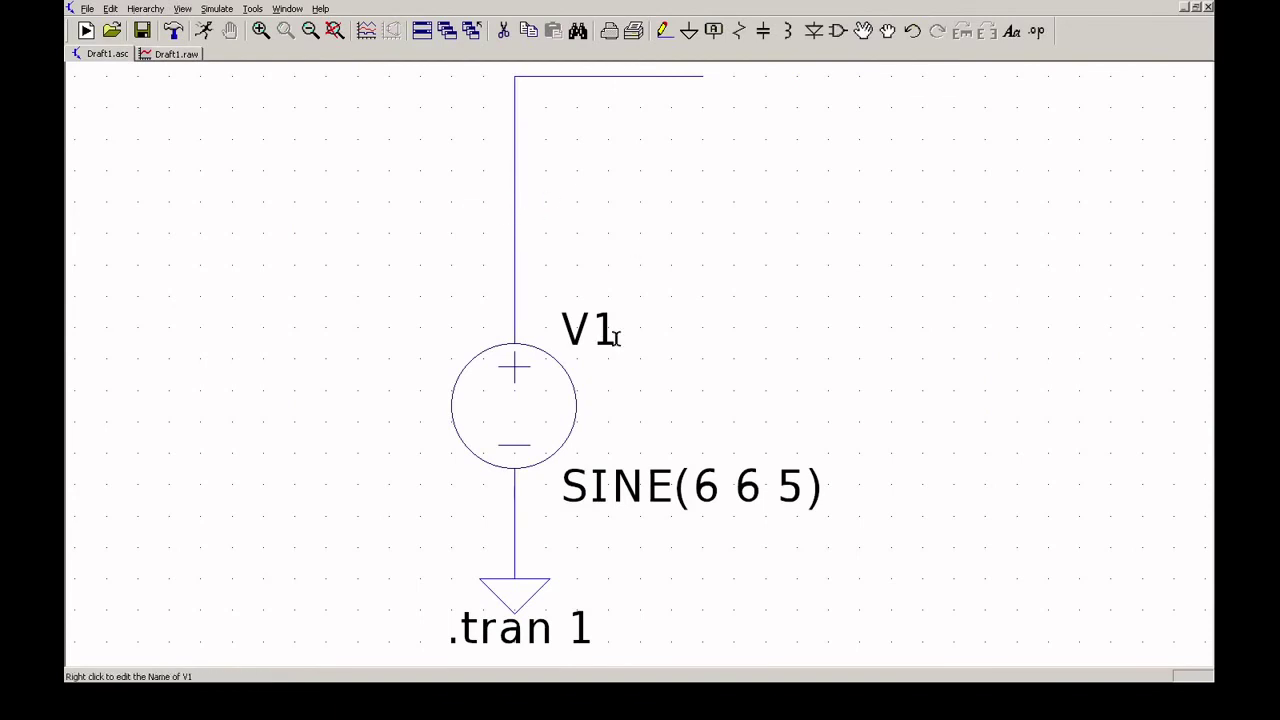
pyautogui.rightClick(566, 420)
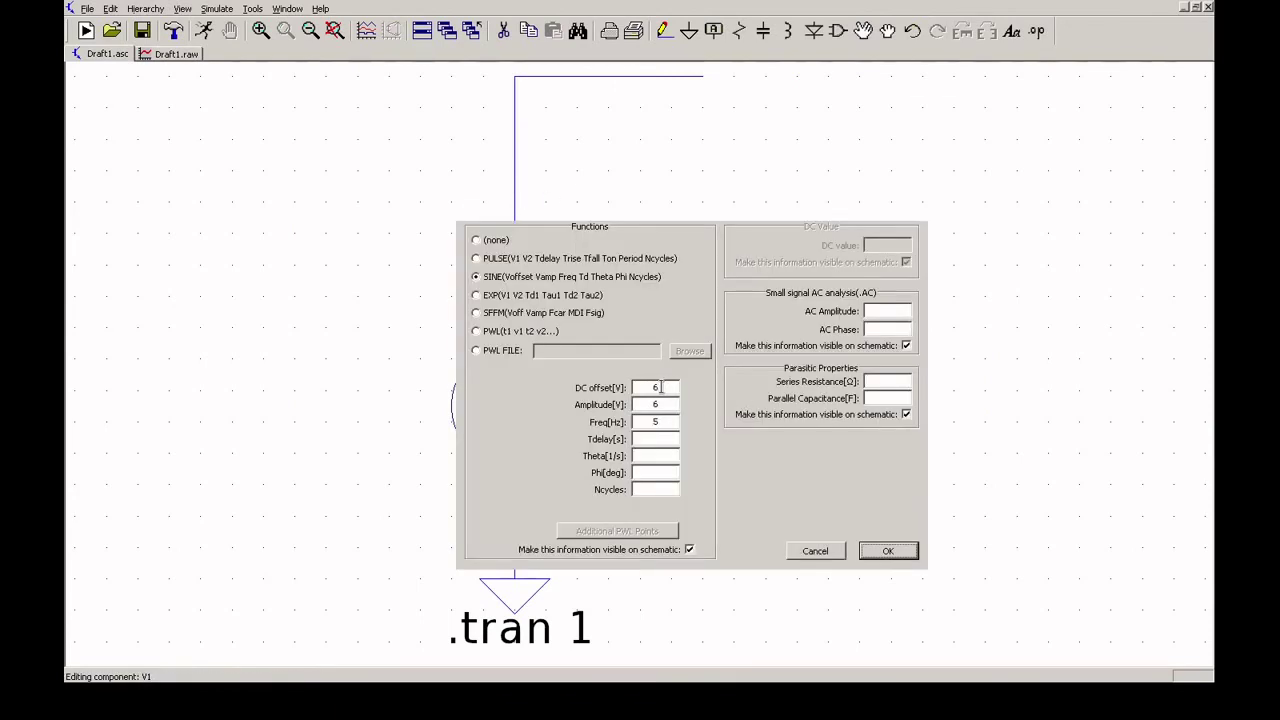
pyautogui.doubleClick(661, 387)
pyautogui.write('0')
pyautogui.press('Return')
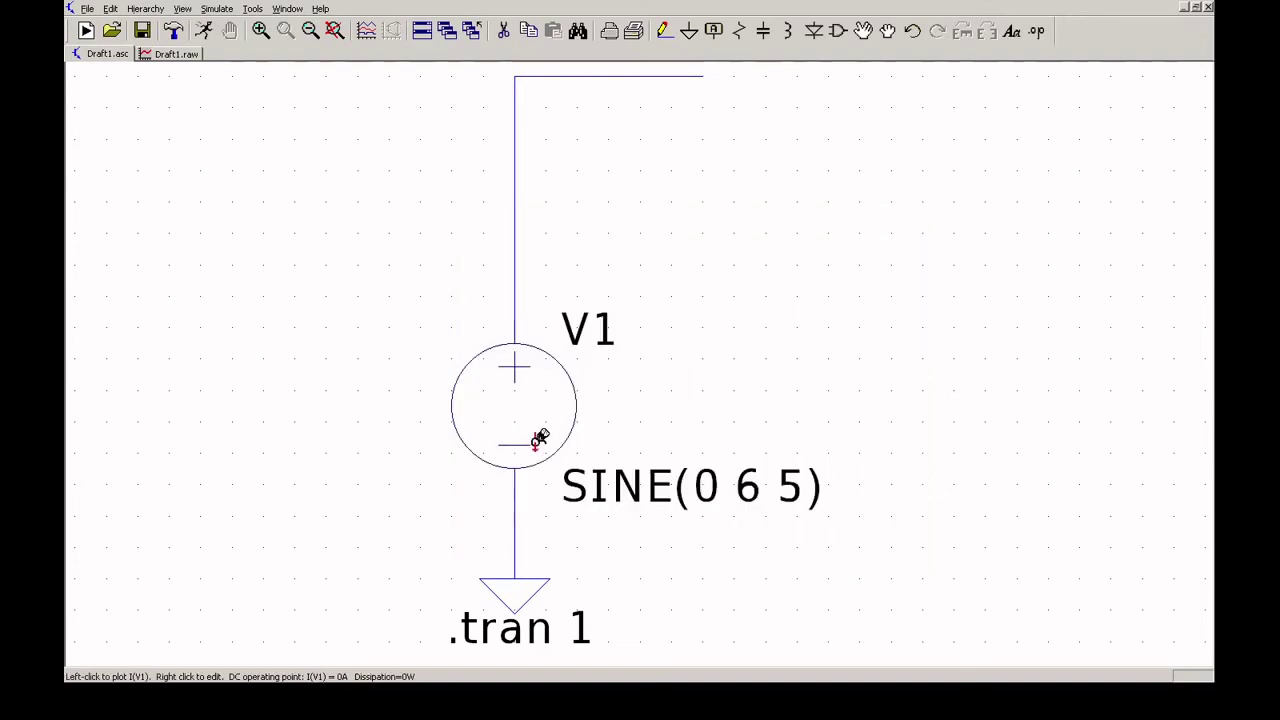
# - Copy the sine source V1 and place the duplicate directly above it, in series on the output wire
pyautogui.click(528, 31)
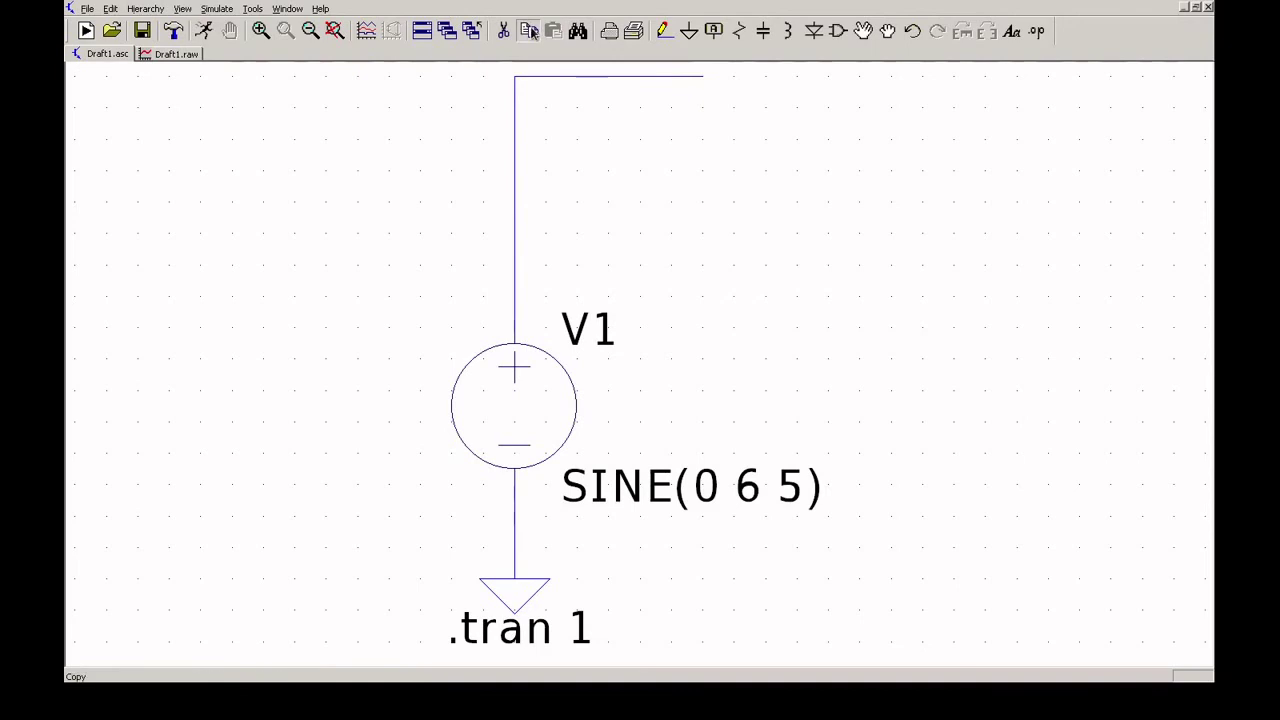
pyautogui.moveTo(390, 293); pyautogui.dragTo(862, 528)
pyautogui.click(630, 205)
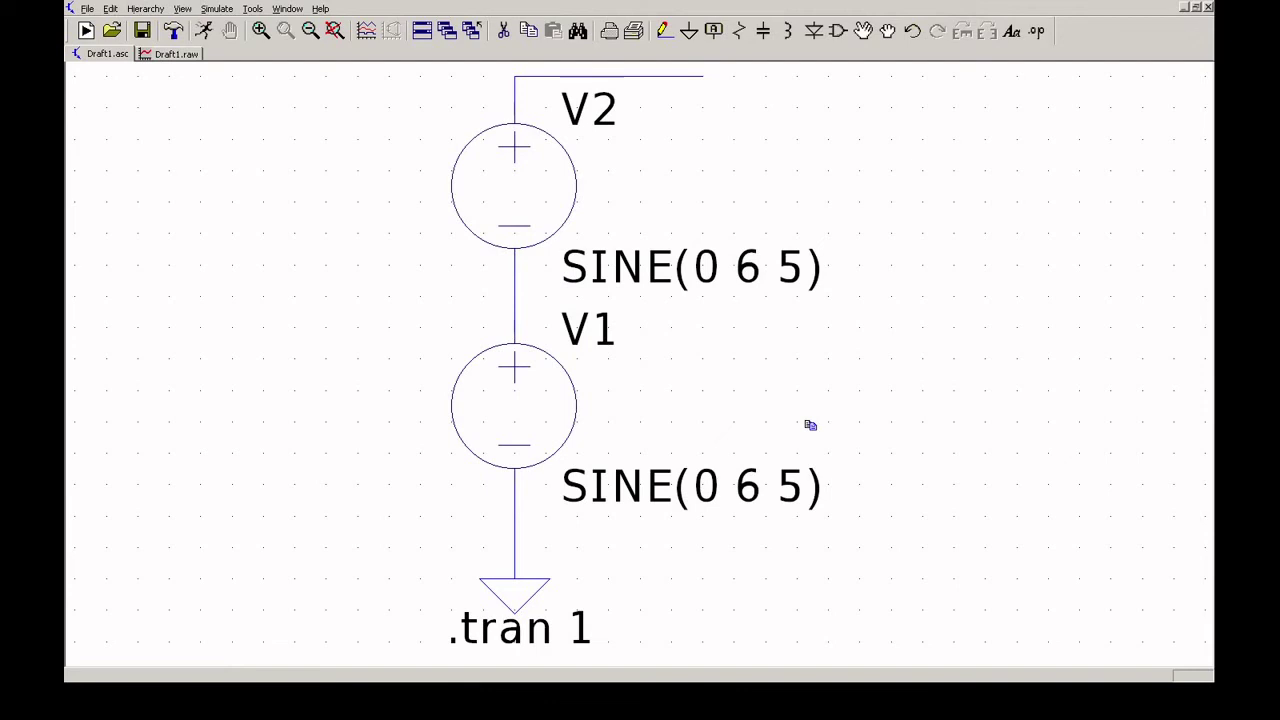
pyautogui.press('Escape')
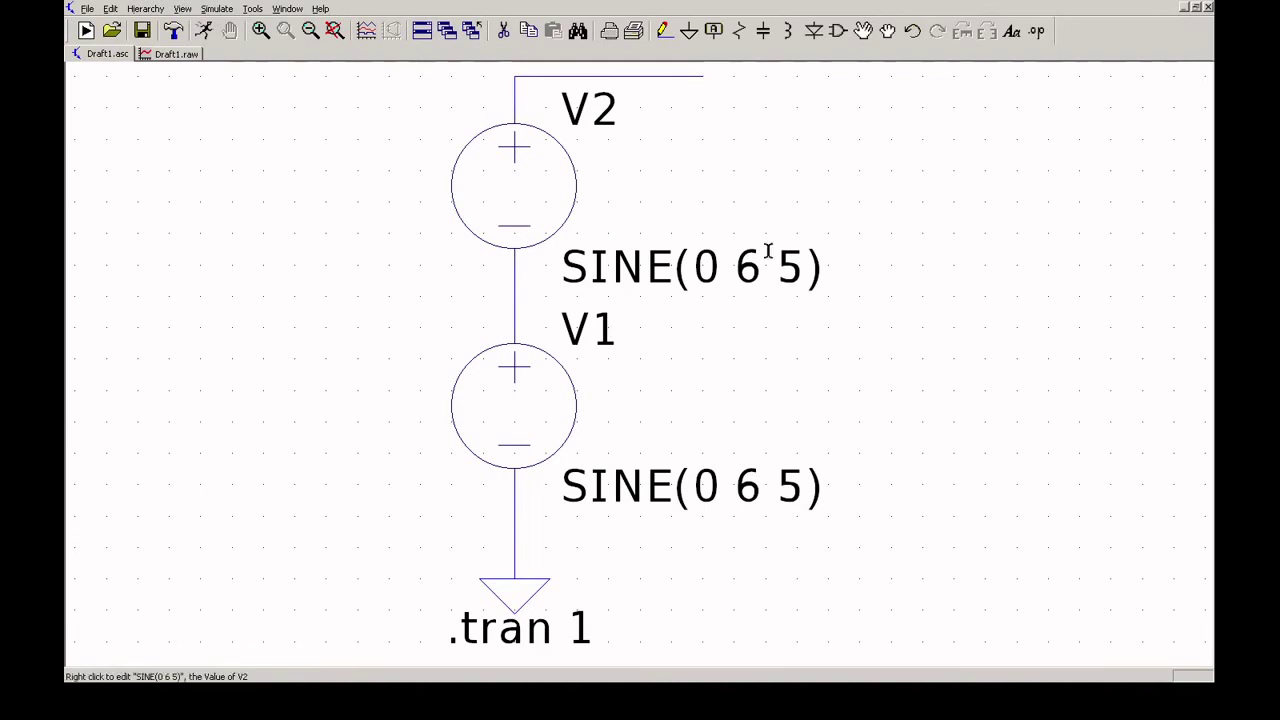
# - Simulate the two identical series sine sources and compare the enlarged V(n001) waveform with the schematic
pyautogui.click(204, 31)
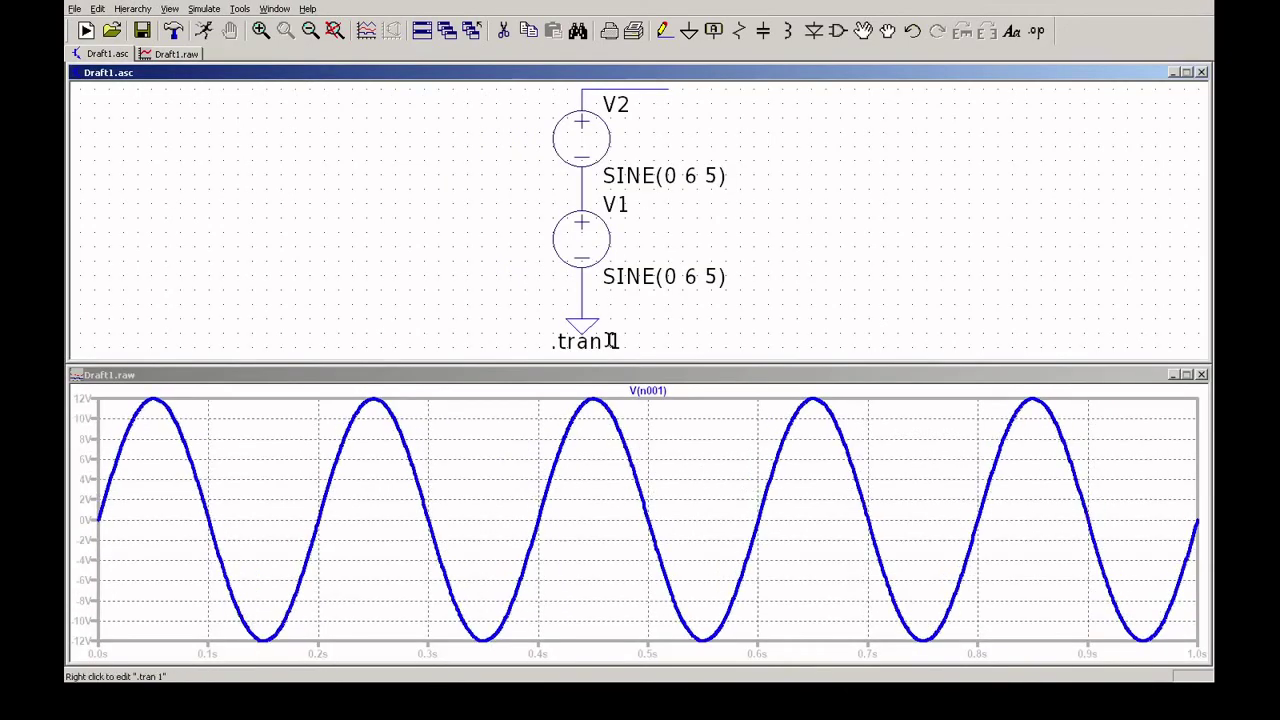
pyautogui.click(1186, 374)
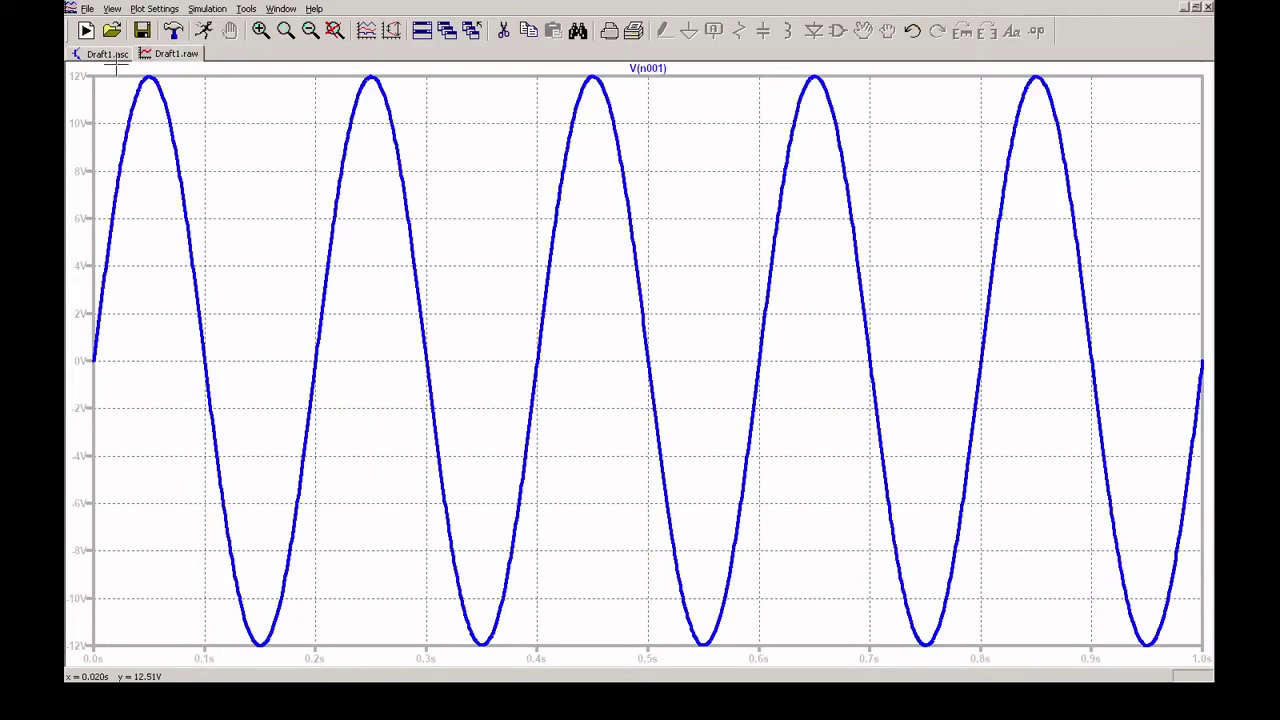
pyautogui.click(106, 55)
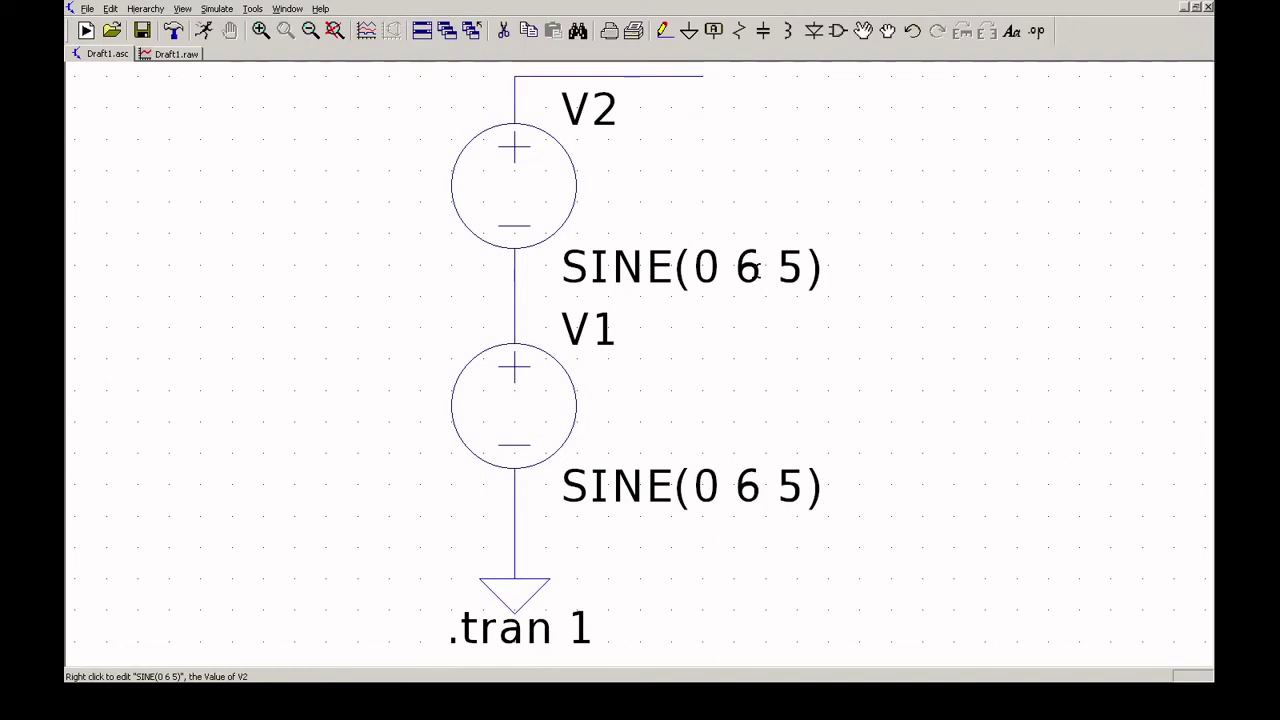
pyautogui.click(165, 56)
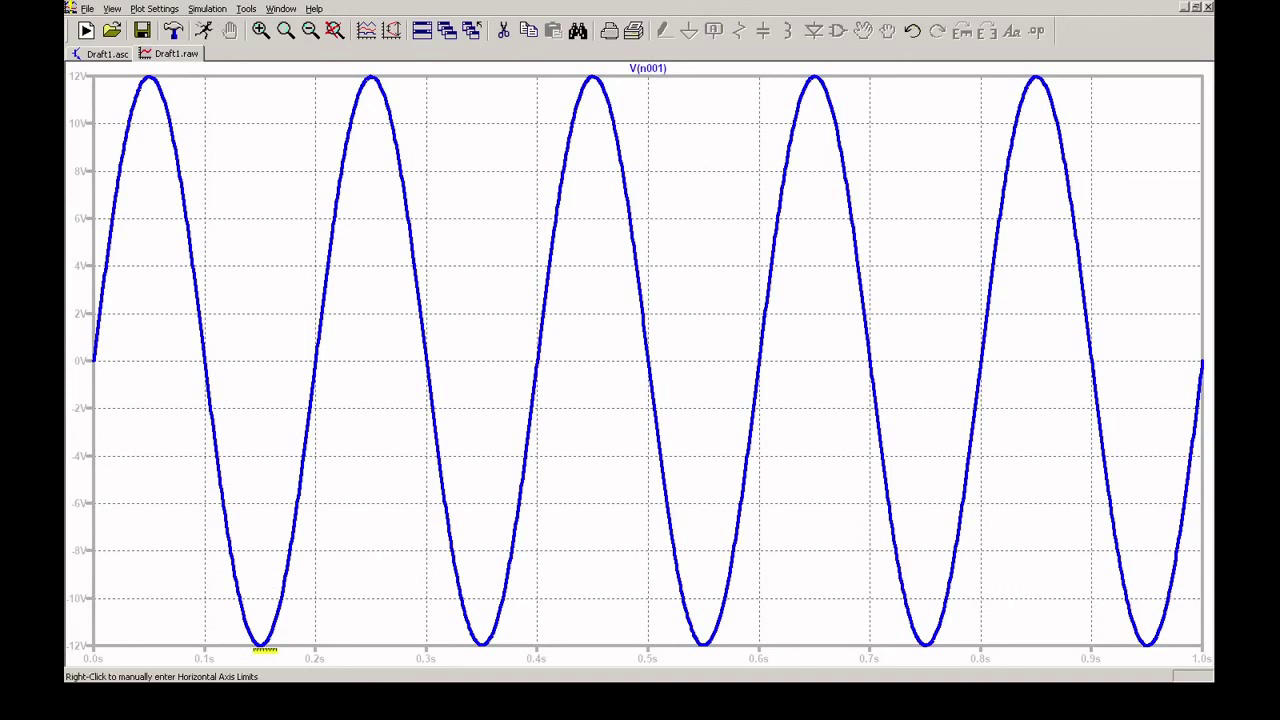
# - Set V2's sine frequency to 10 Hz, rerun the simulation and enlarge the waveform plot
pyautogui.click(104, 54)
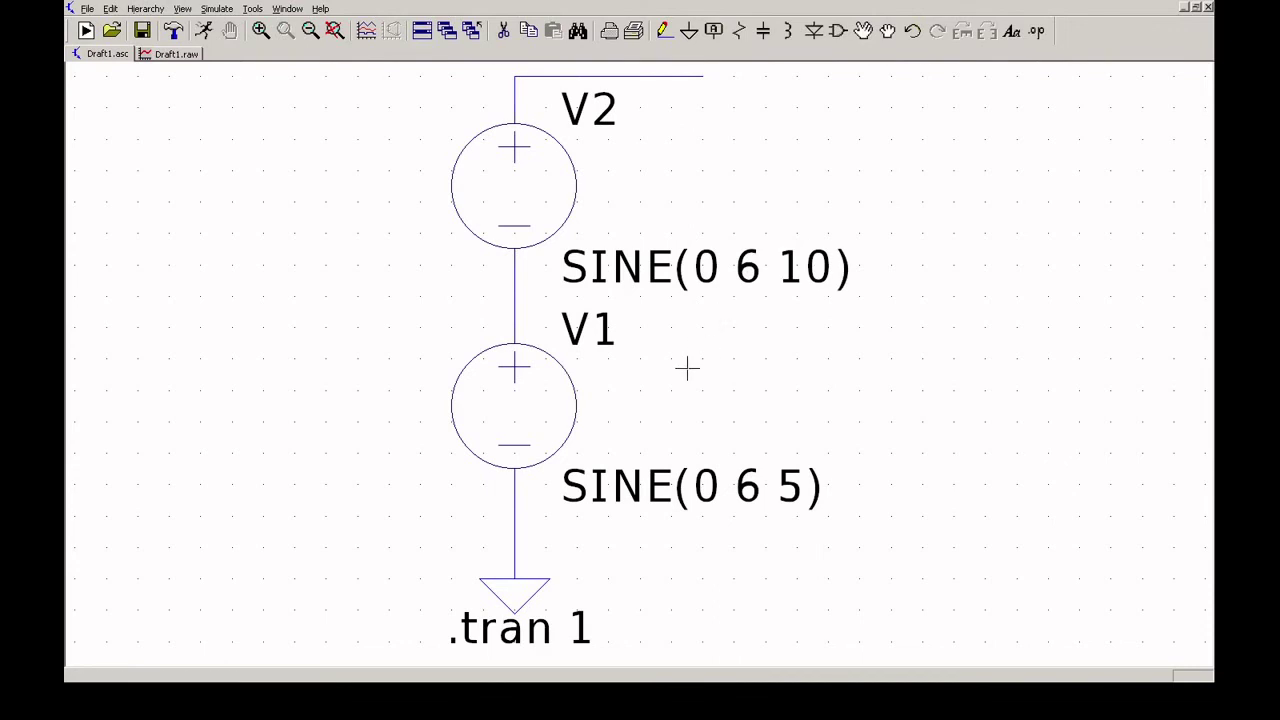
pyautogui.click(204, 31)
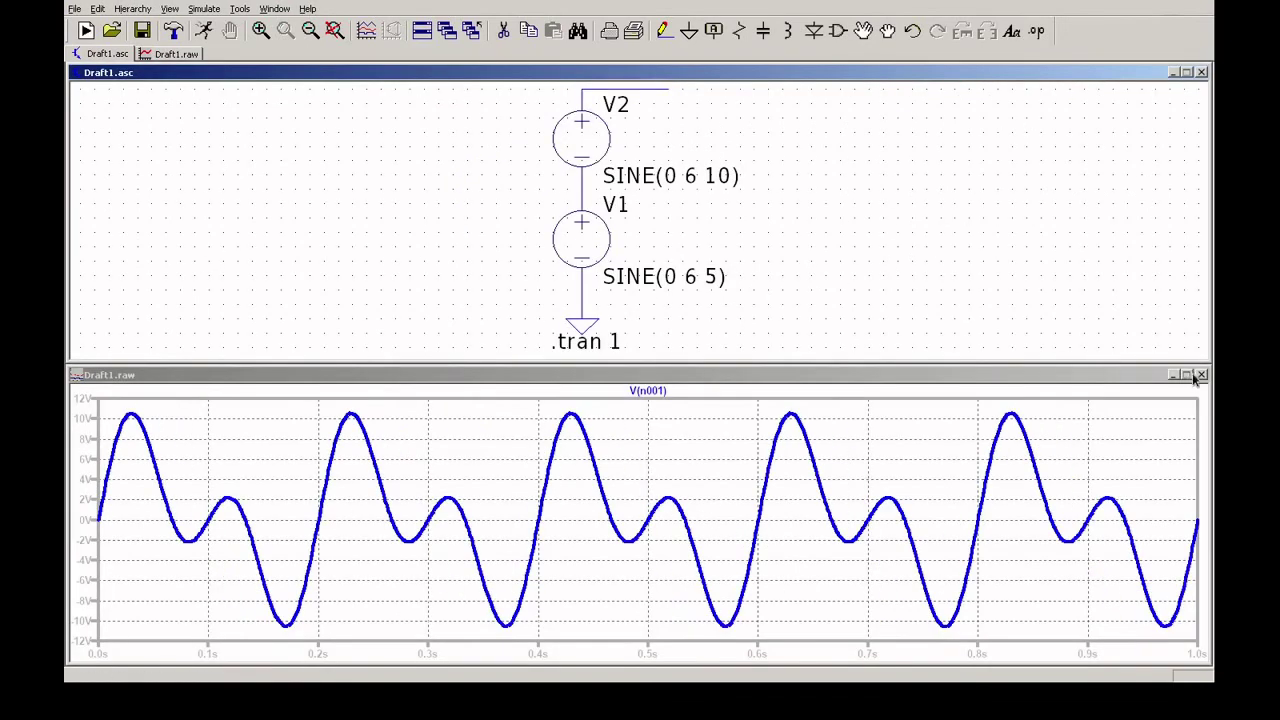
pyautogui.click(1186, 374)
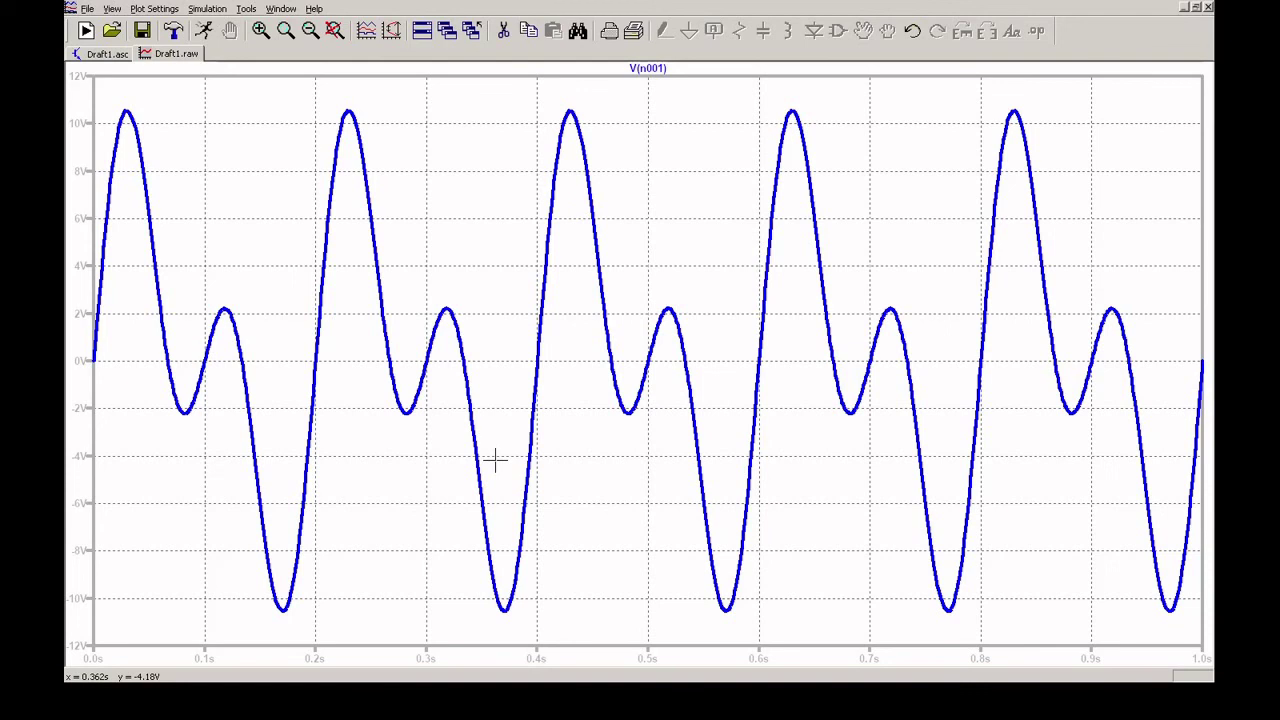
# - Set V2's sine frequency to 100 Hz, rerun the simulation and enlarge the waveform plot
pyautogui.click(107, 54)
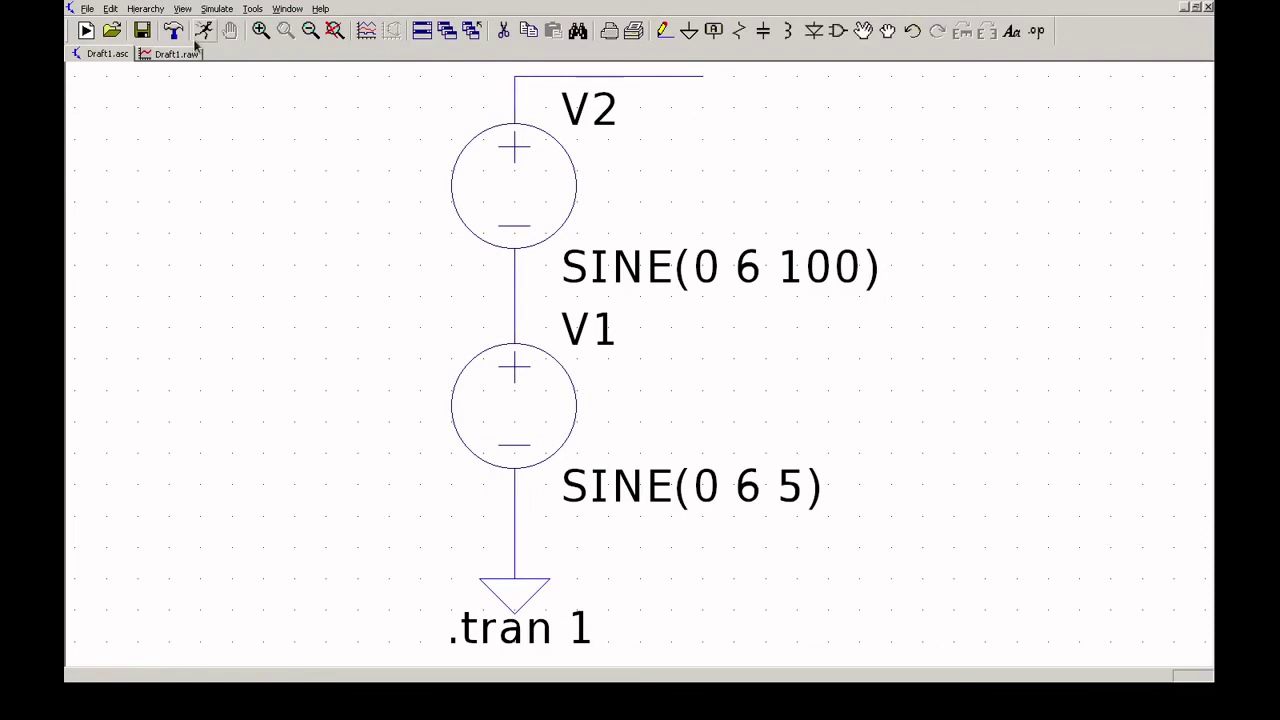
pyautogui.click(201, 33)
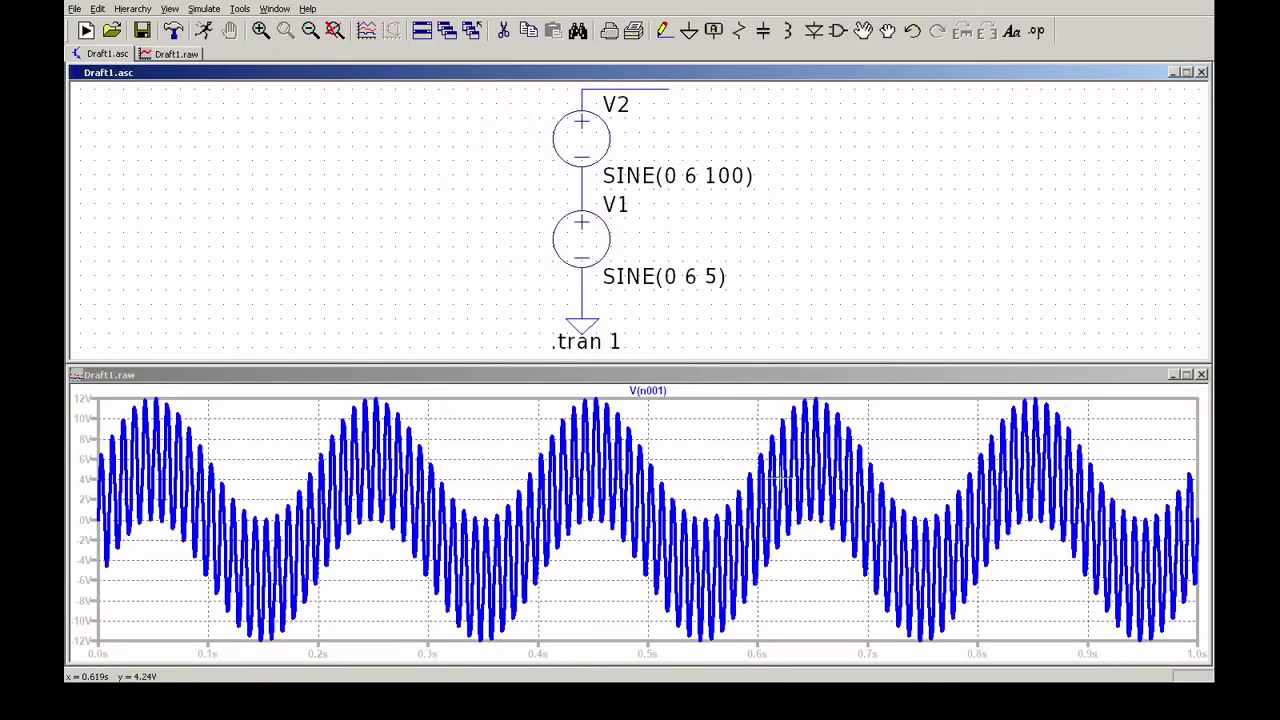
pyautogui.click(1140, 378)
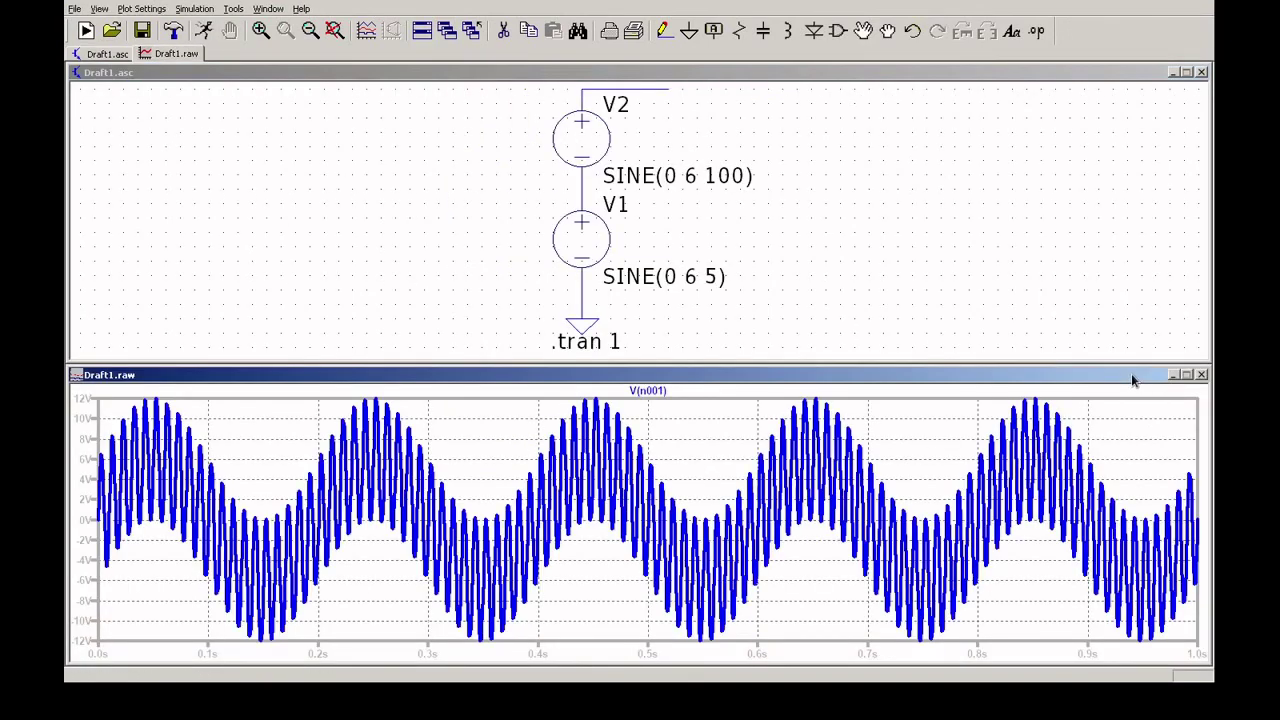
pyautogui.click(1185, 376)
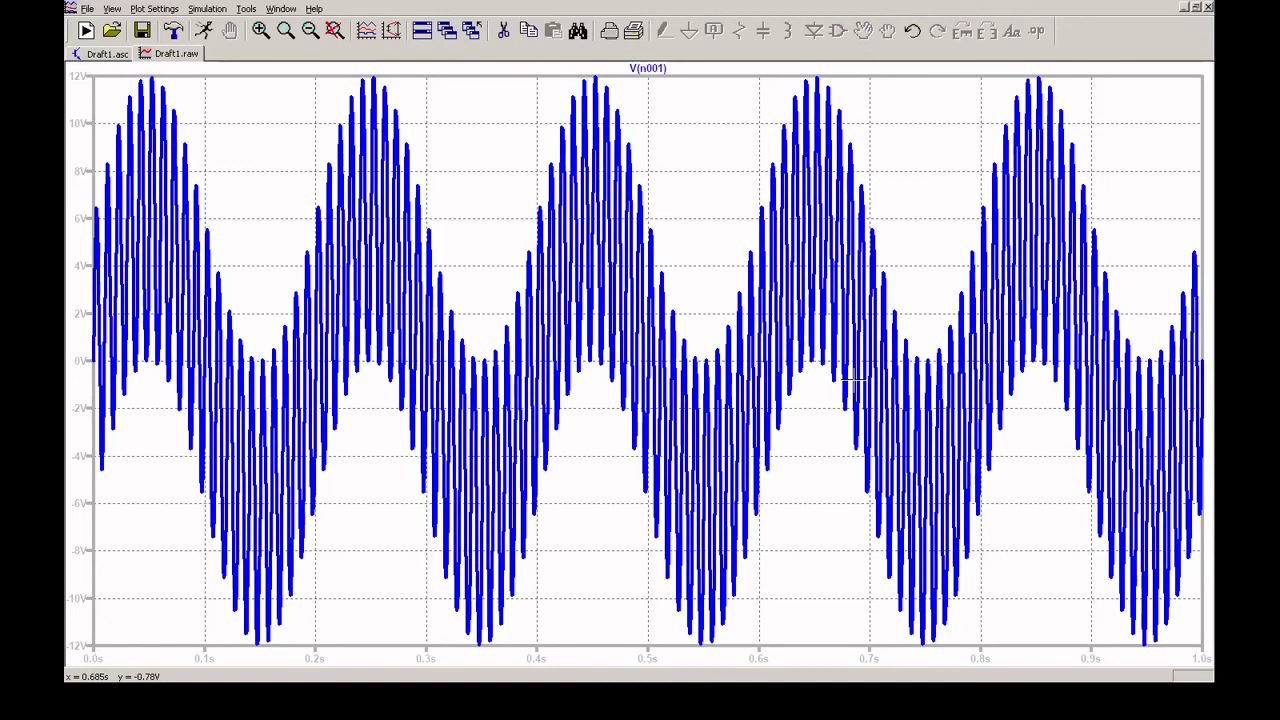
# - Set V2's sine to 5 Hz with zero delay, zero theta and a 90-degree phase, and rerun the simulation
pyautogui.click(117, 57)
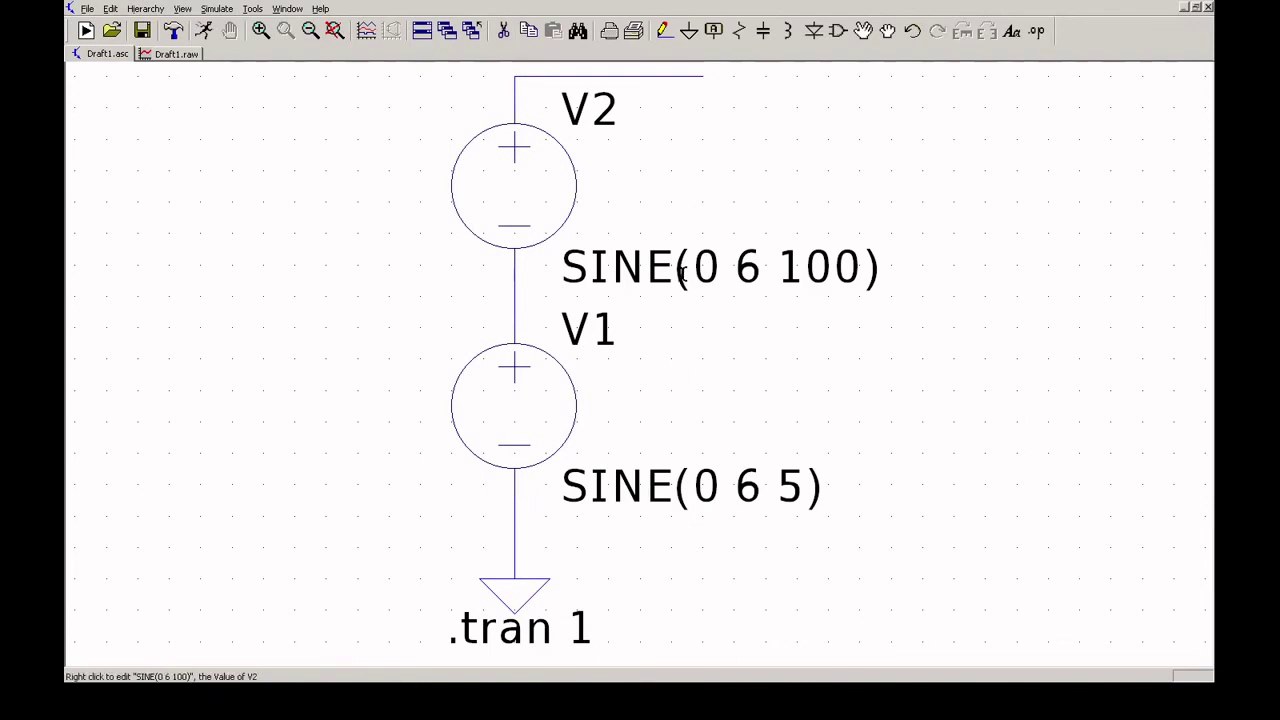
pyautogui.rightClick(574, 207)
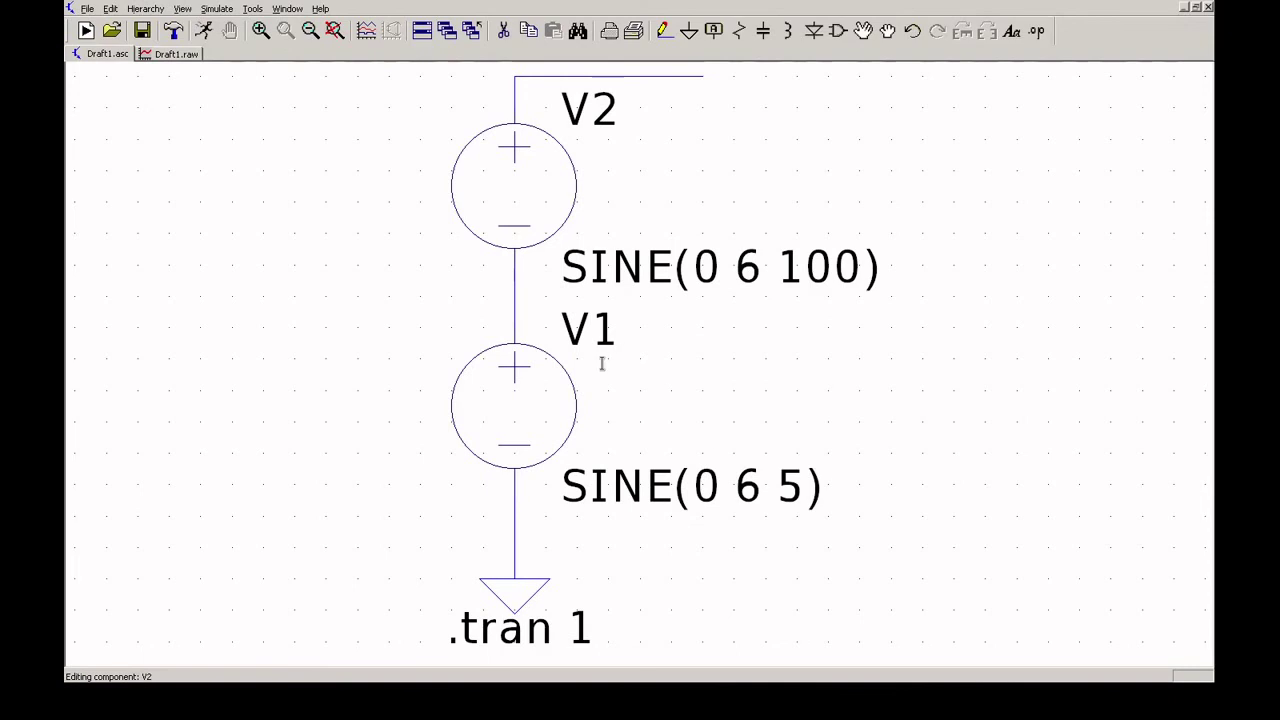
pyautogui.click(846, 505)
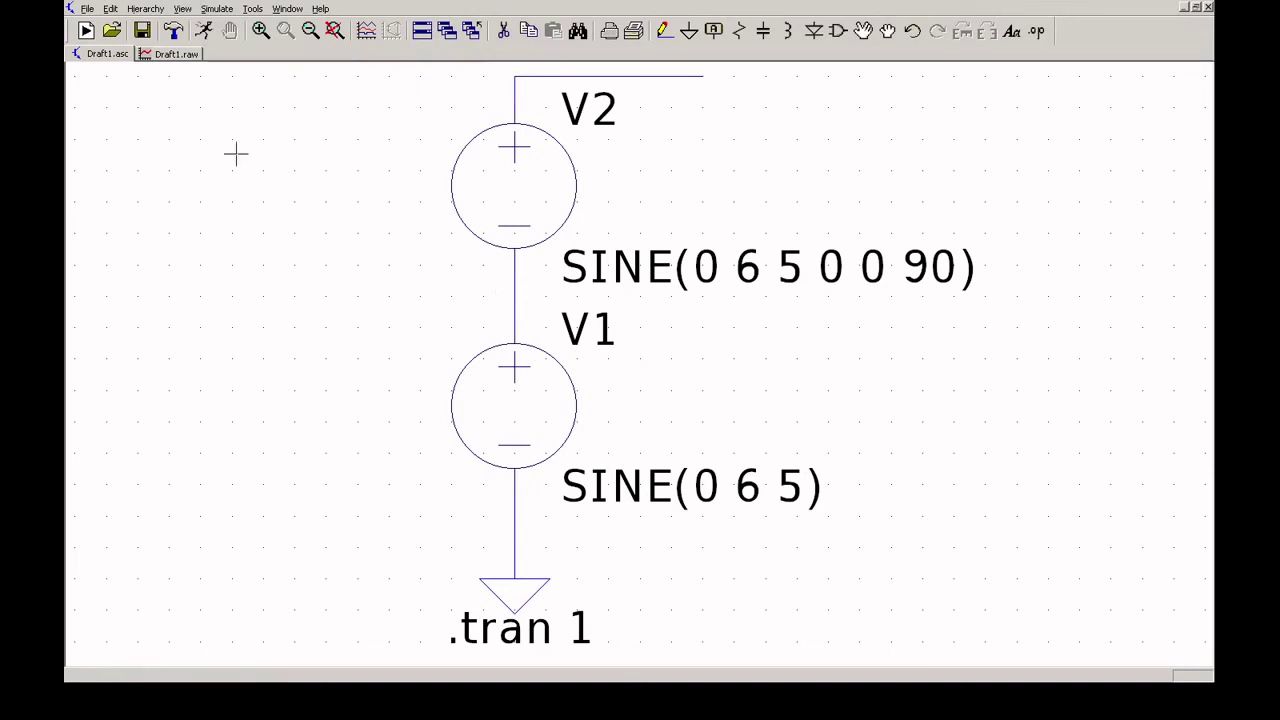
pyautogui.click(206, 32)
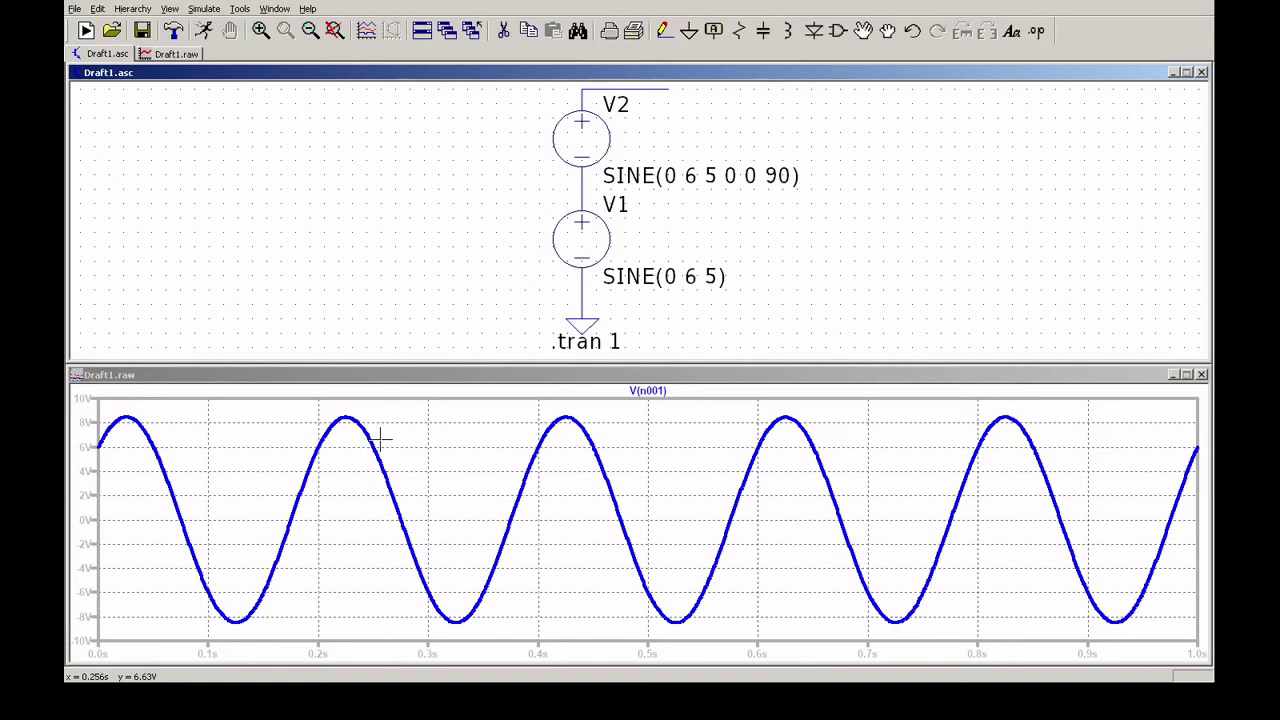
# - Rerun the simulation with V2's phase set to 45 degrees and add the voltage between V1 and V2 to the plot
pyautogui.rightClick(602, 136)
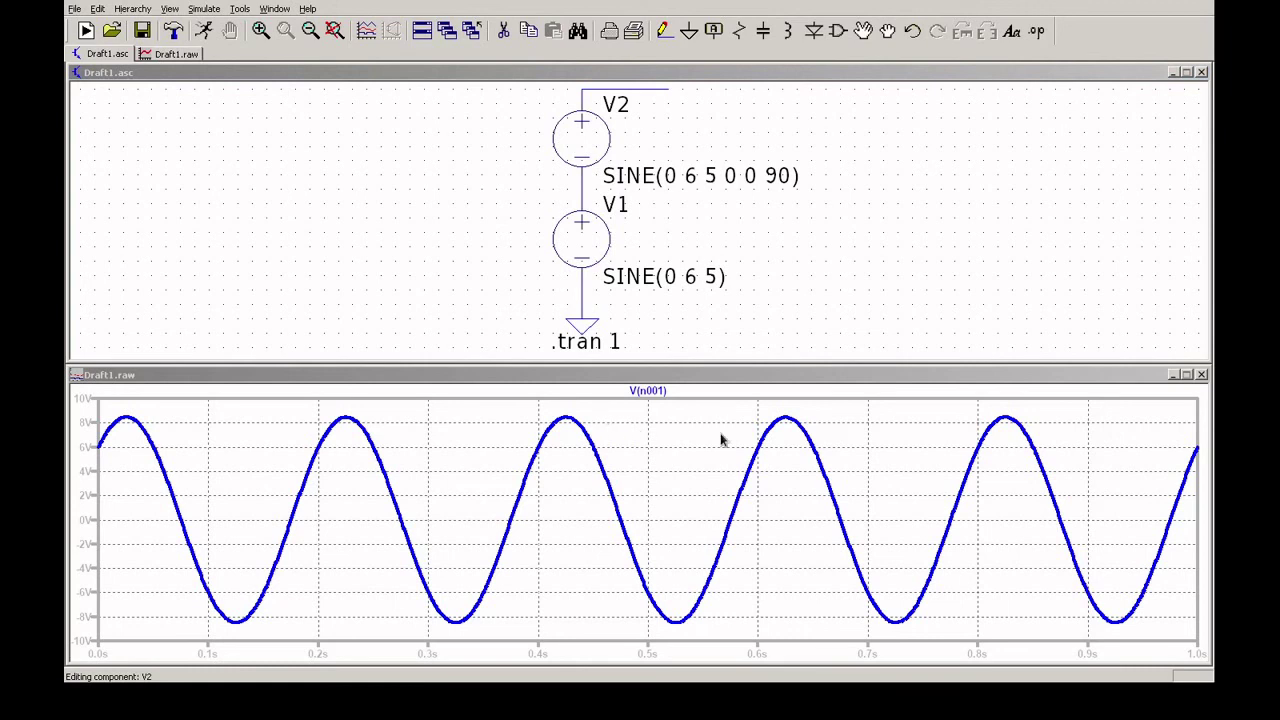
pyautogui.click(839, 489)
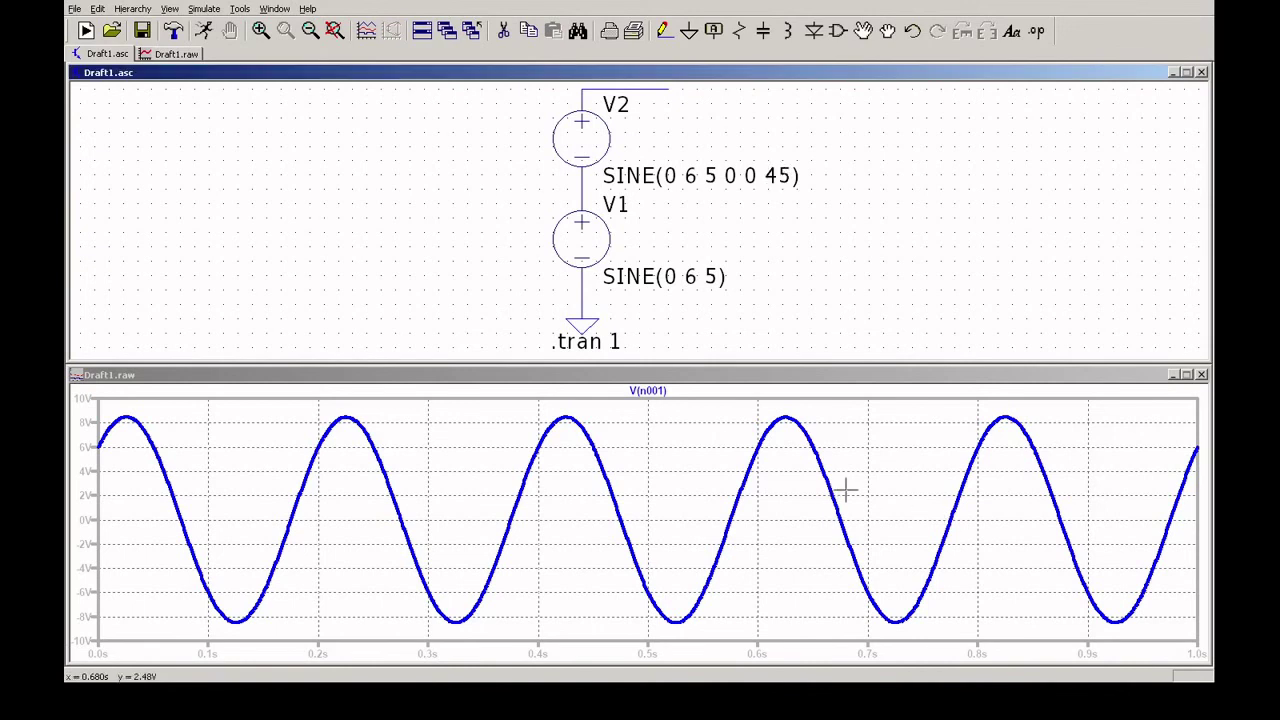
pyautogui.click(203, 30)
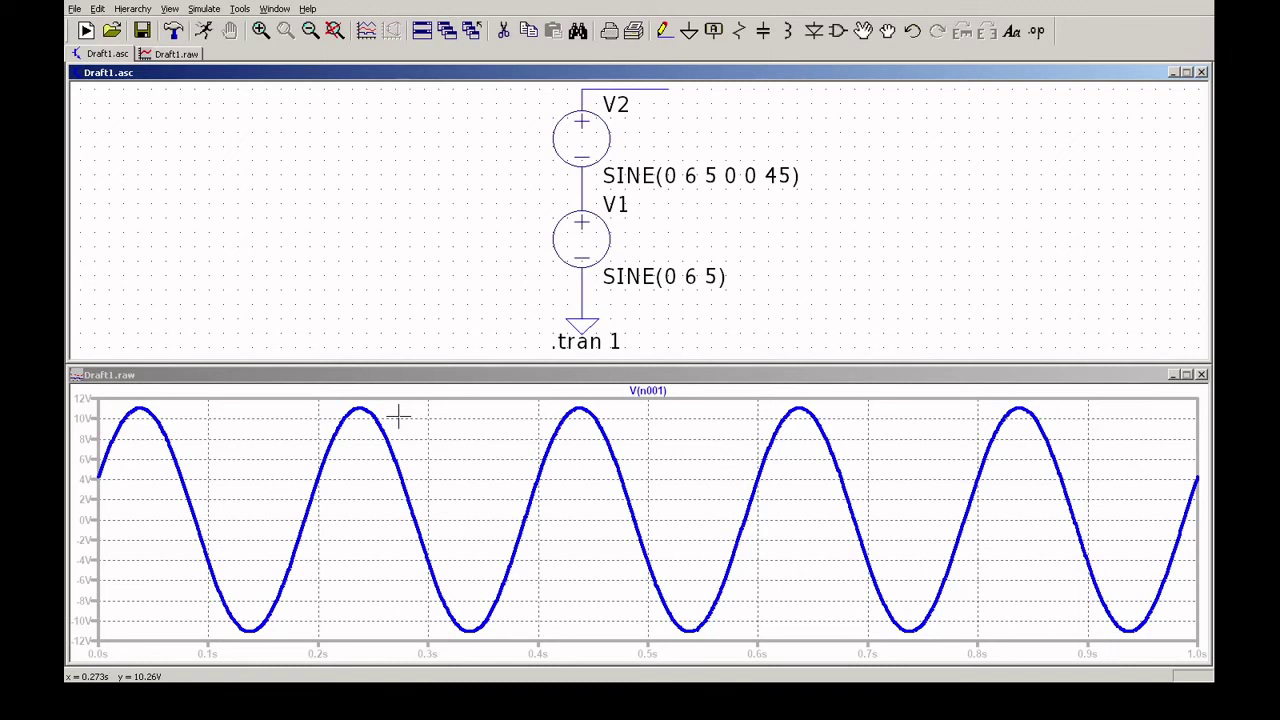
pyautogui.click(588, 183)
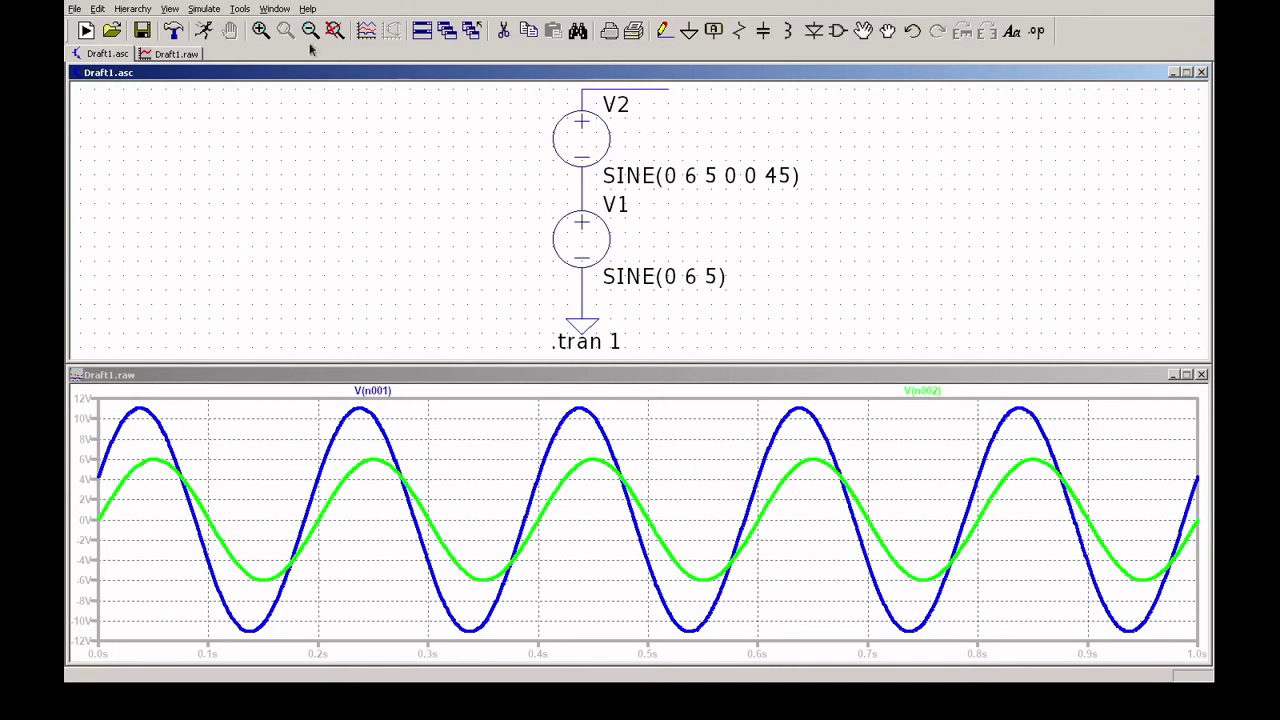
# - Delete source V2 and the output wires above it, leaving only V1 and its ground, and maximize the schematic window
pyautogui.click(503, 31)
pyautogui.moveTo(767, 175); pyautogui.dragTo(603, 119)
pyautogui.click(593, 125)
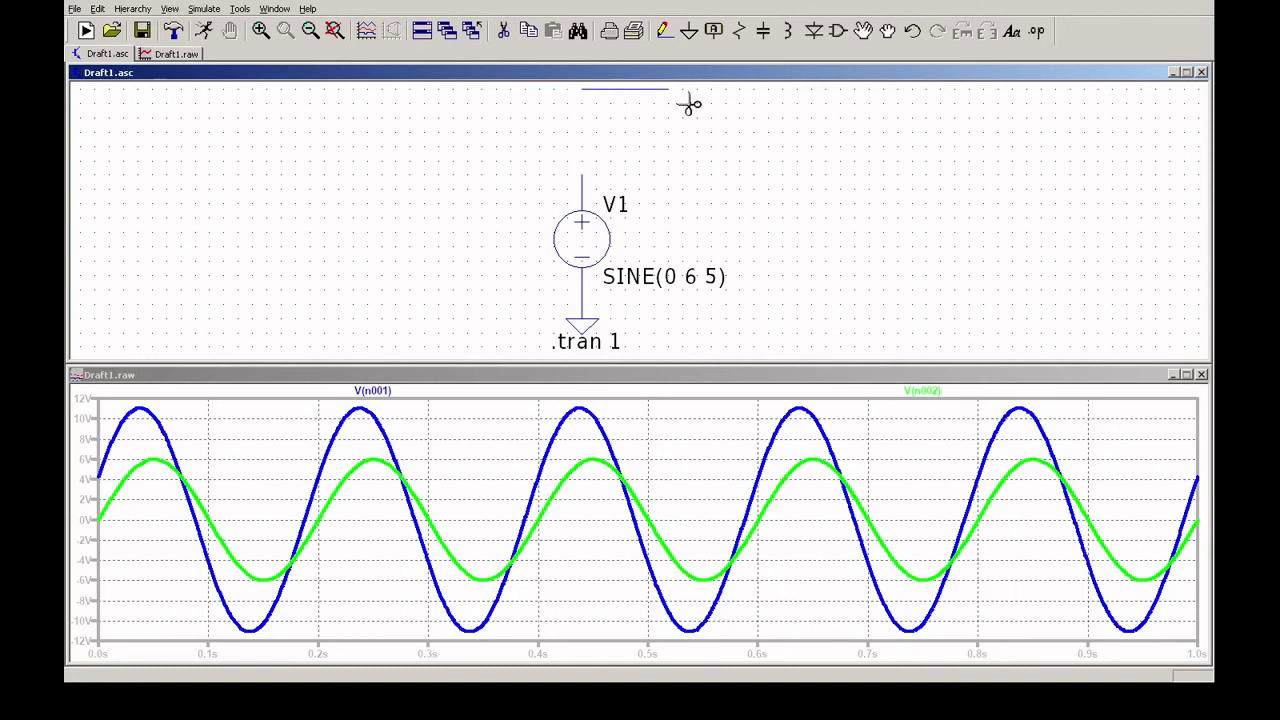
pyautogui.moveTo(680, 102); pyautogui.dragTo(584, 84)
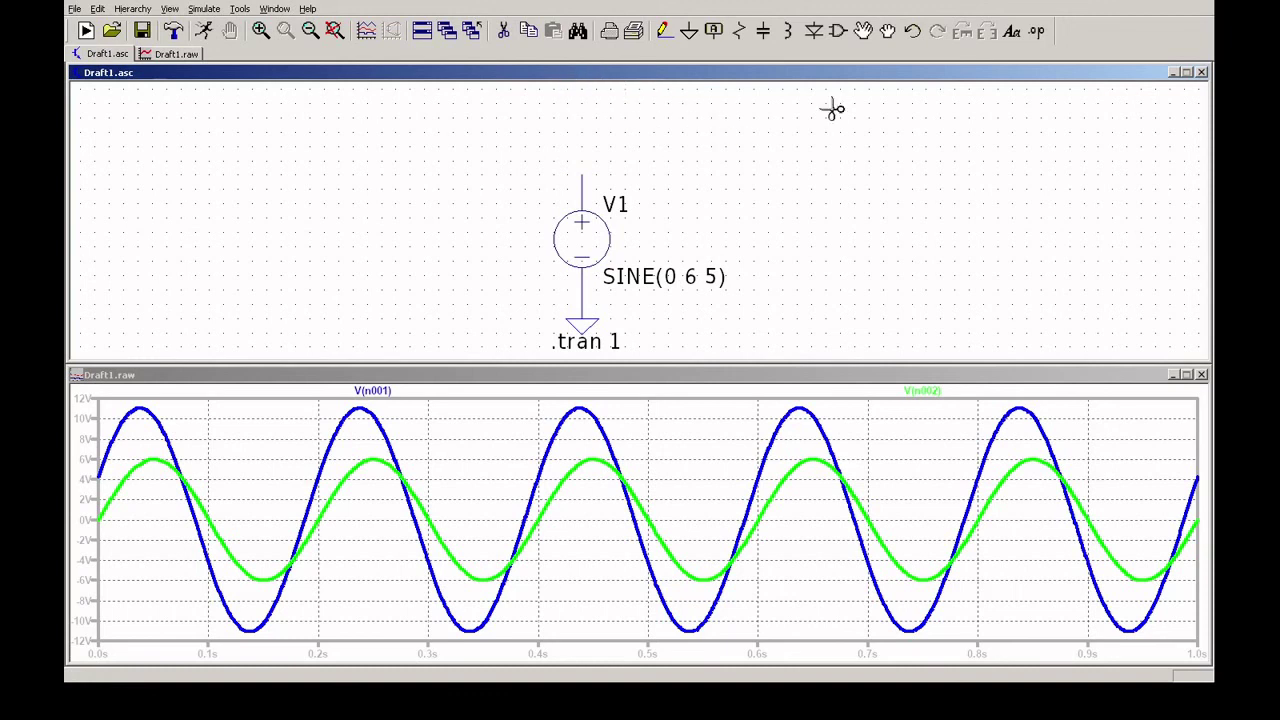
pyautogui.click(1186, 72)
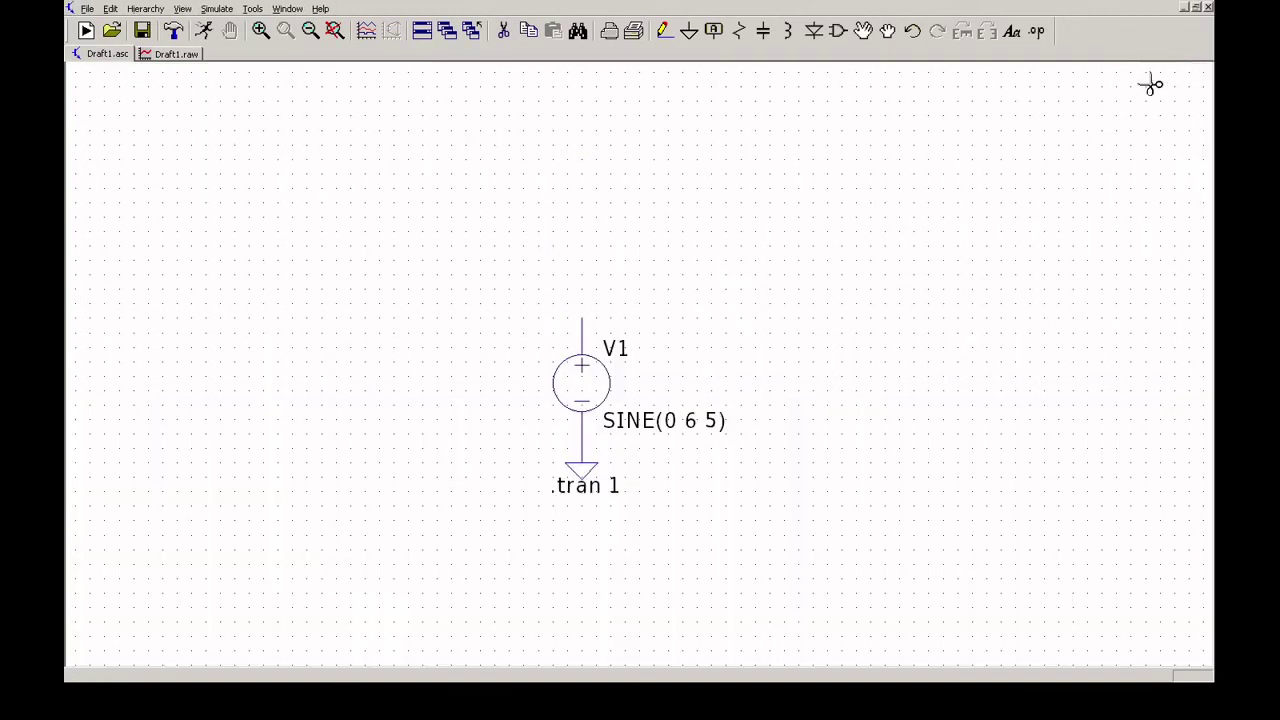
# - Place two vertical resistors, R1 above R2, beside source V1 on the maximized schematic
pyautogui.click(1196, 7)
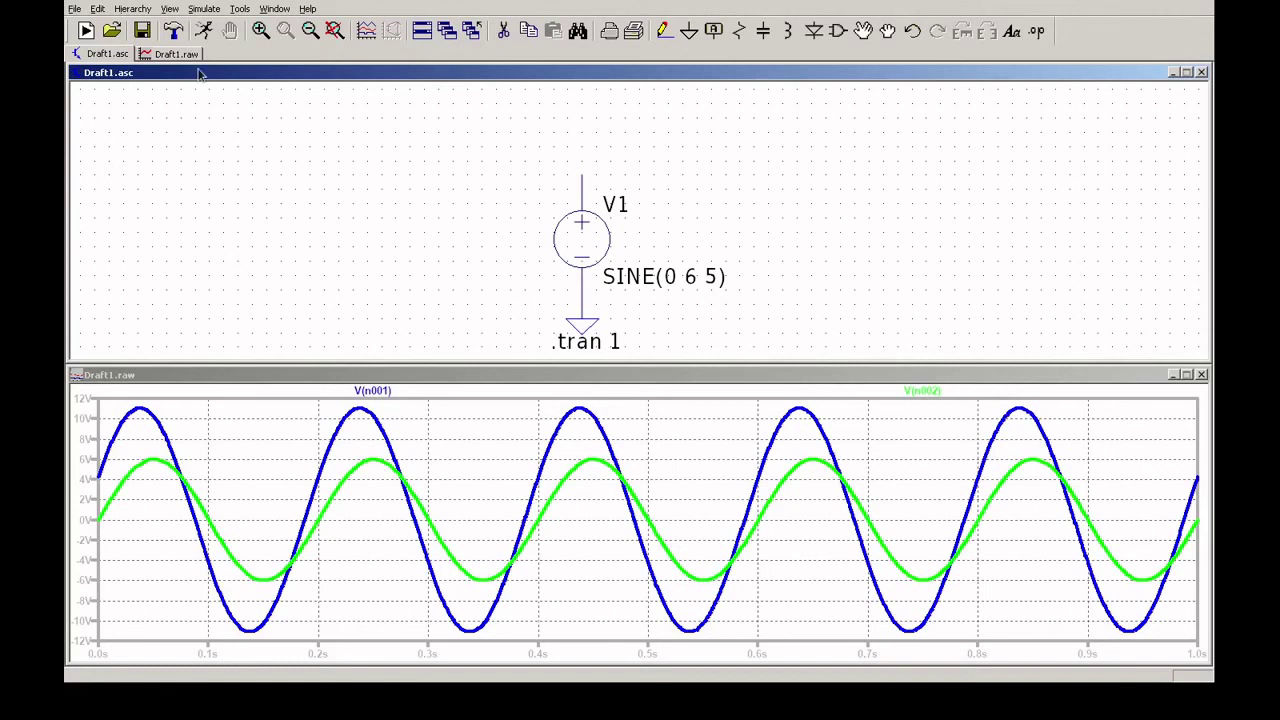
pyautogui.click(1185, 74)
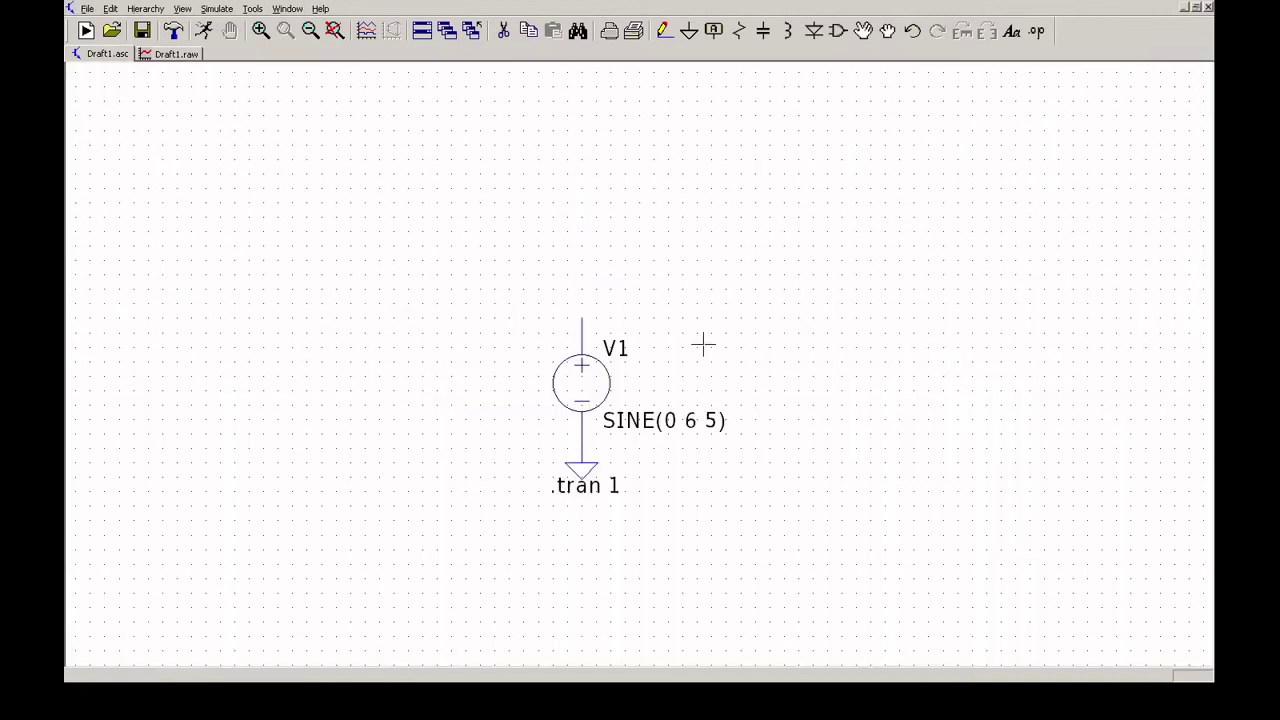
pyautogui.scroll(3, 703, 345)
pyautogui.scroll(-2, 703, 345)
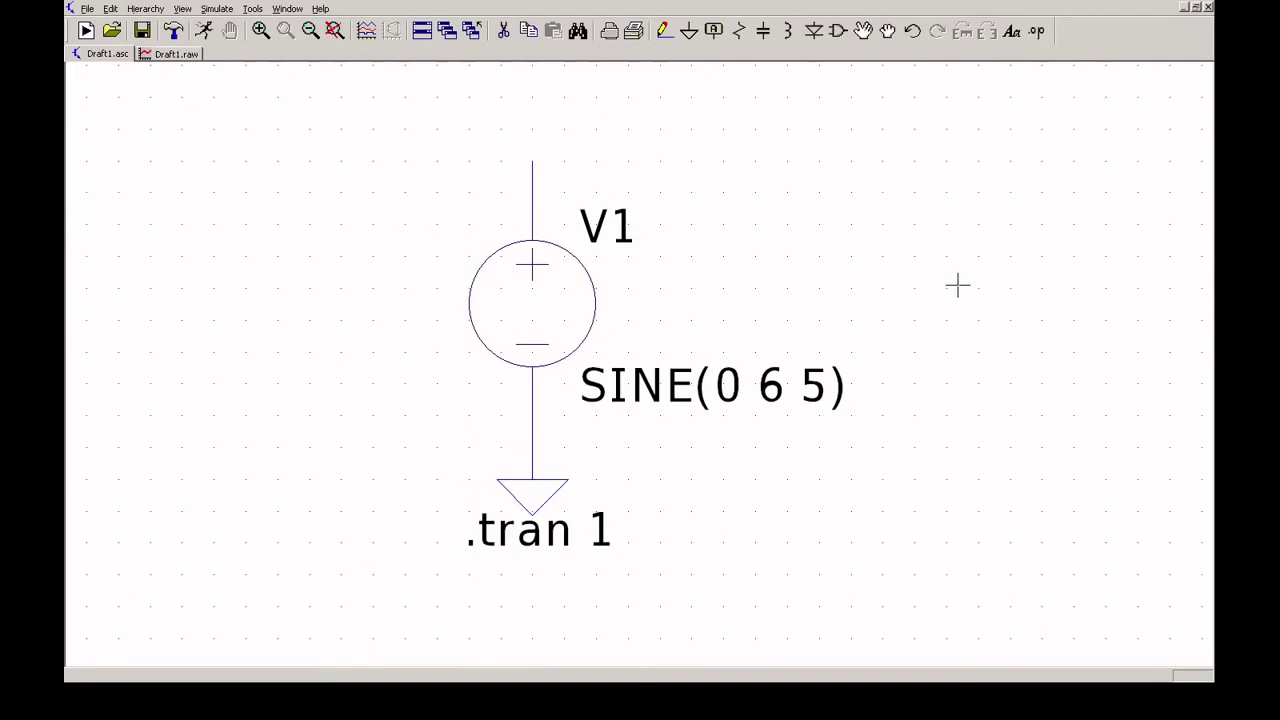
pyautogui.press('r')
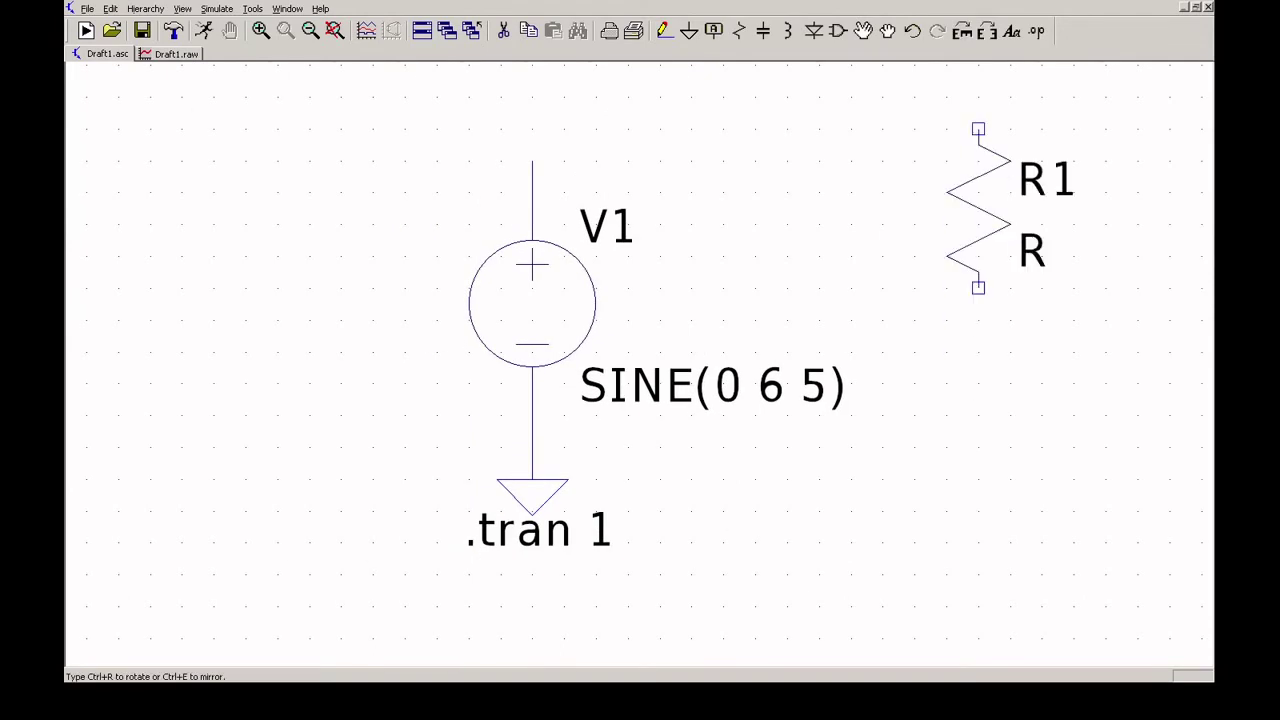
pyautogui.click(946, 96)
pyautogui.click(946, 320)
pyautogui.press('Escape')
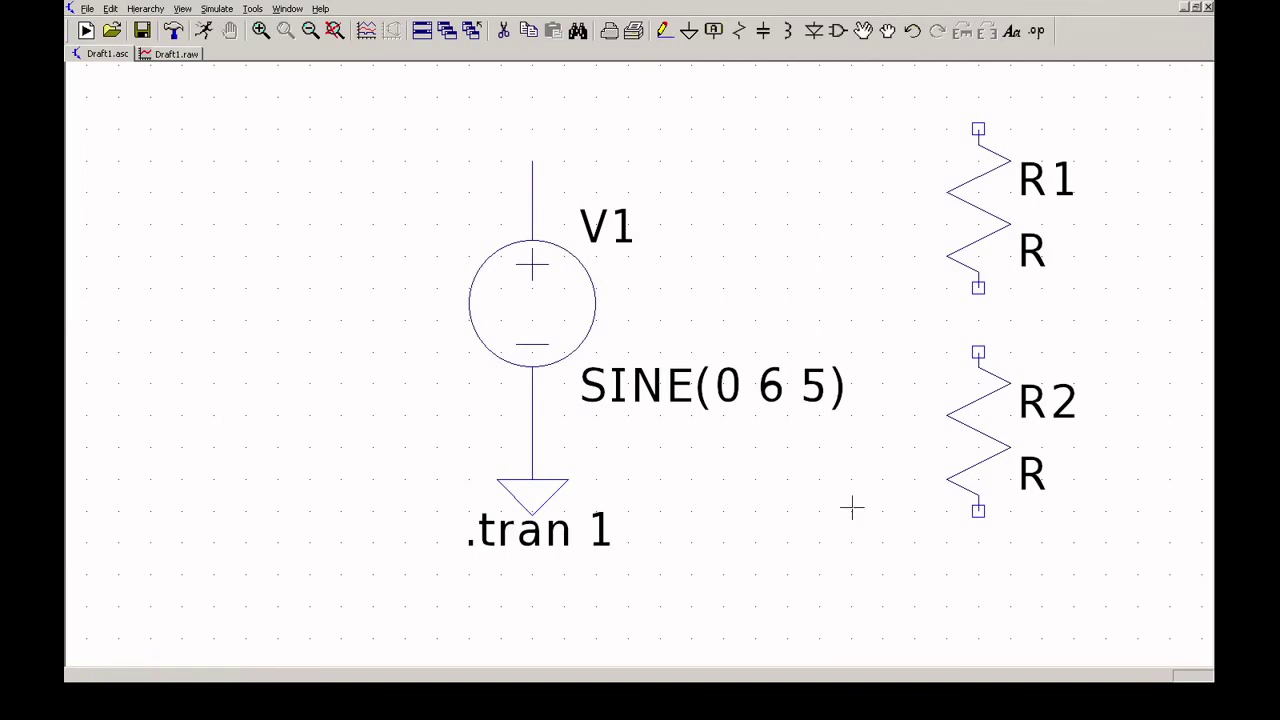
# - Wire the grounded negative terminal of V1 to the lower end of R2
pyautogui.press('F3')
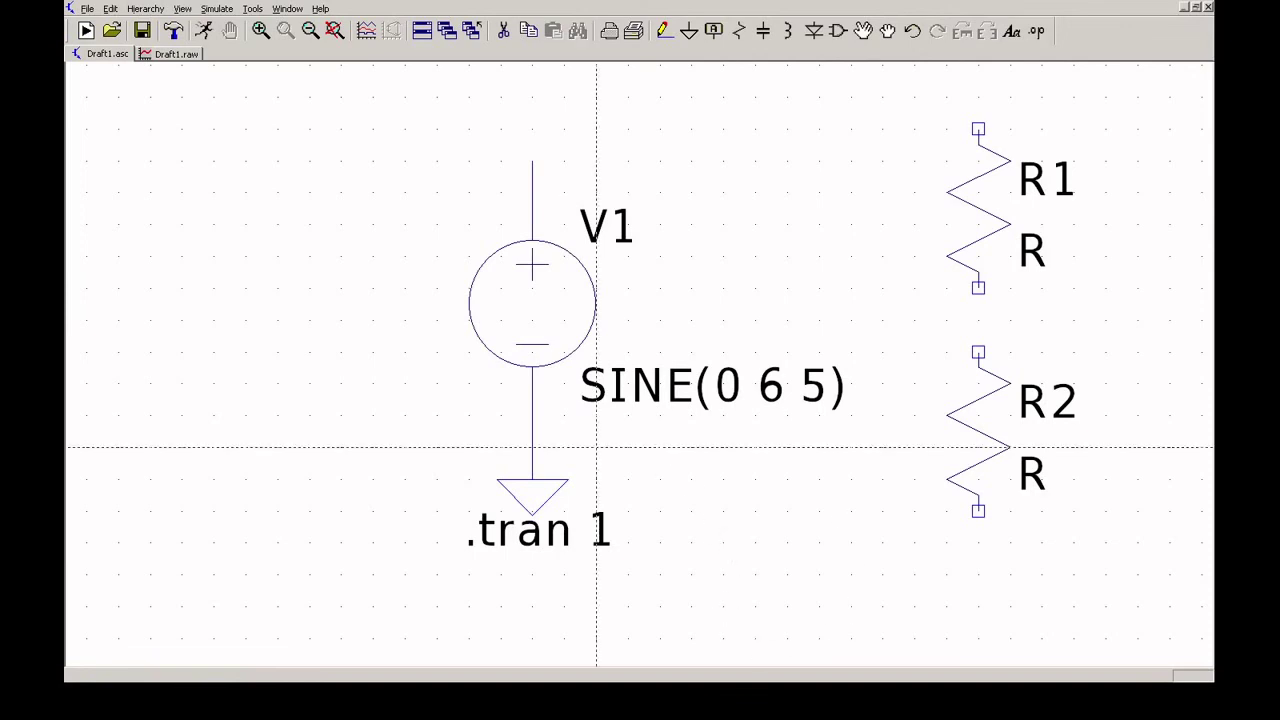
pyautogui.click(532, 448)
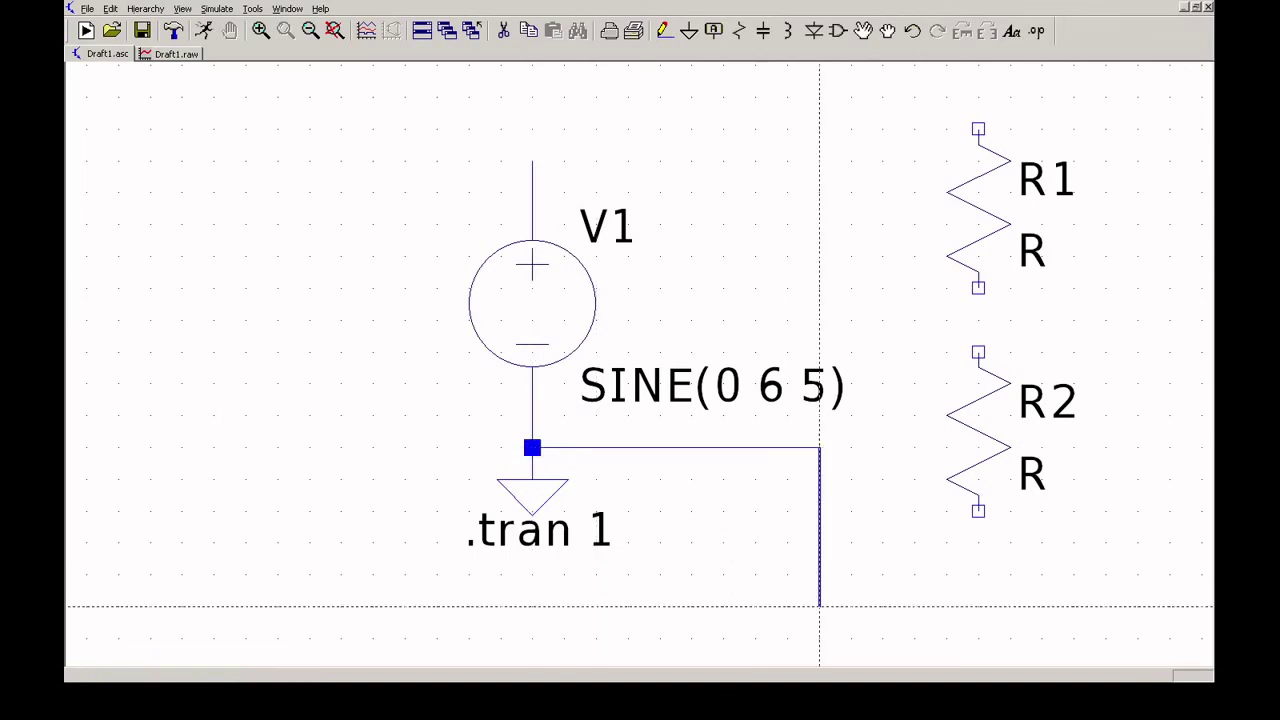
pyautogui.click(820, 606)
pyautogui.click(978, 510)
pyautogui.press('Escape')
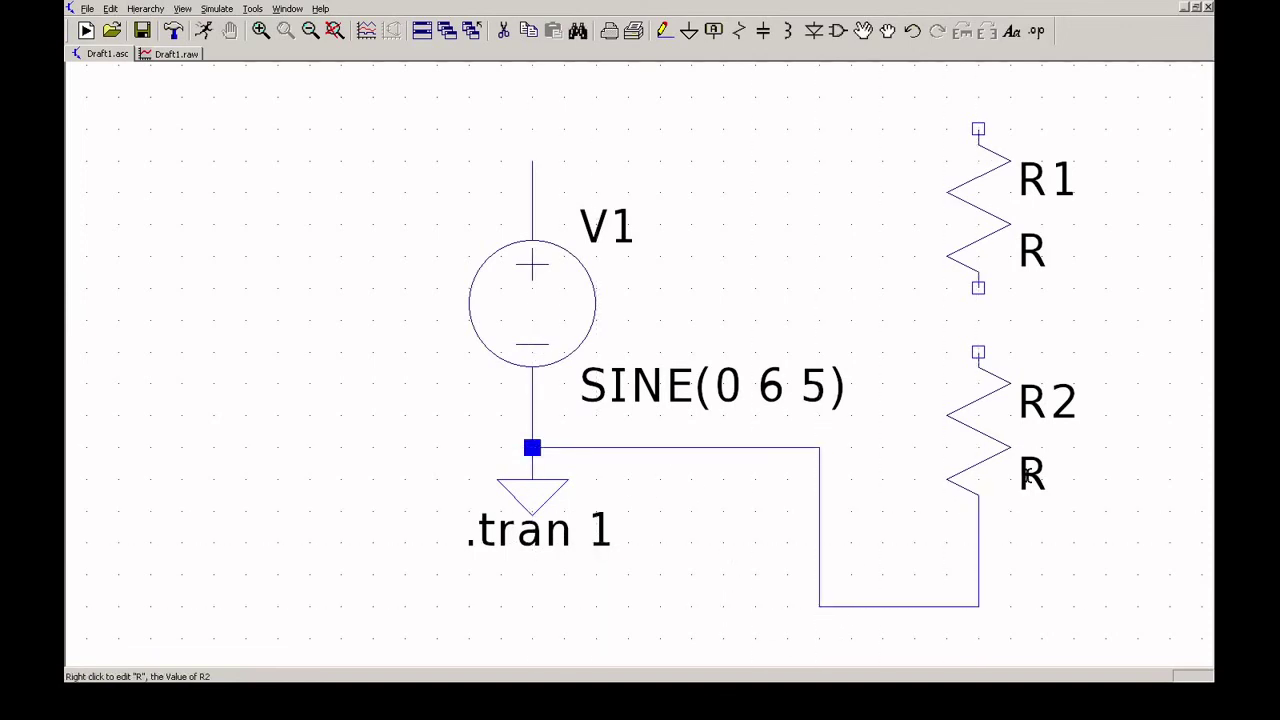
# - Set the values of resistors R2 and R1 to 1k each
pyautogui.rightClick(1027, 475)
pyautogui.write('1k')
pyautogui.press('Return')
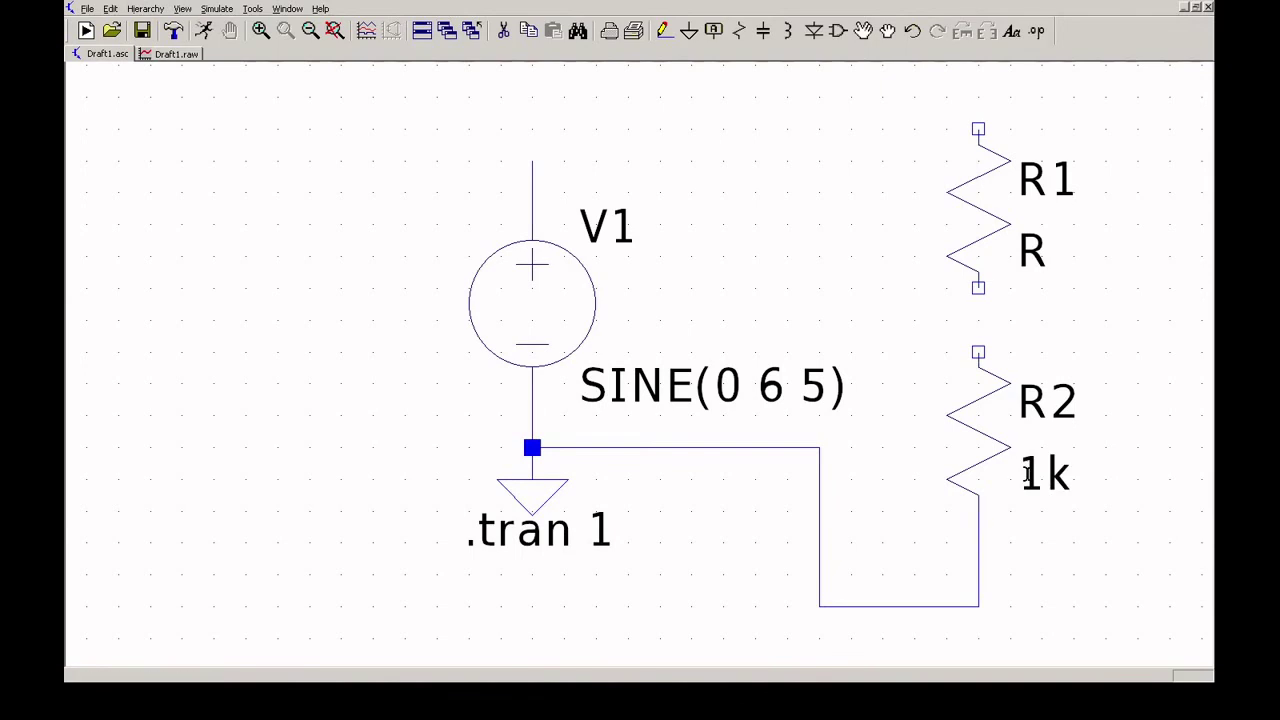
pyautogui.rightClick(1031, 250)
pyautogui.write('1k')
pyautogui.press('Return')
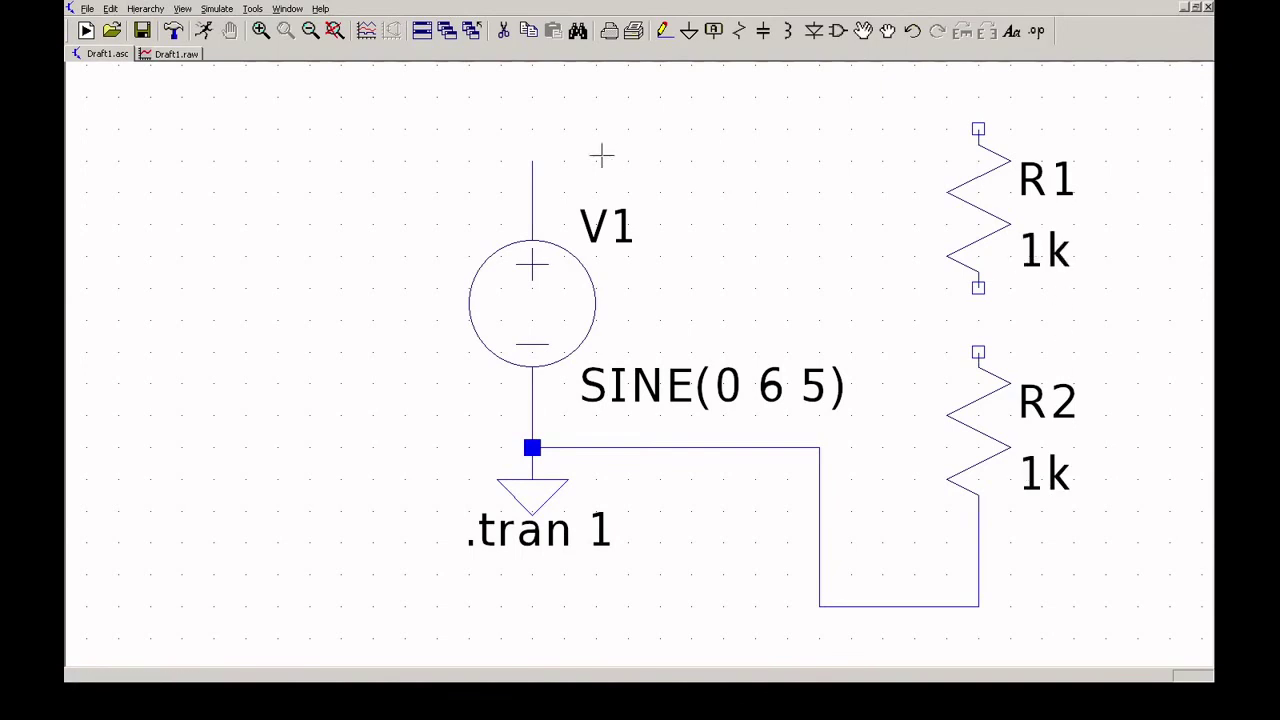
# - Wire V1's positive terminal to R1, connect R1 to R2, and add a short output wire at their junction
pyautogui.press('F3')
pyautogui.click(532, 160)
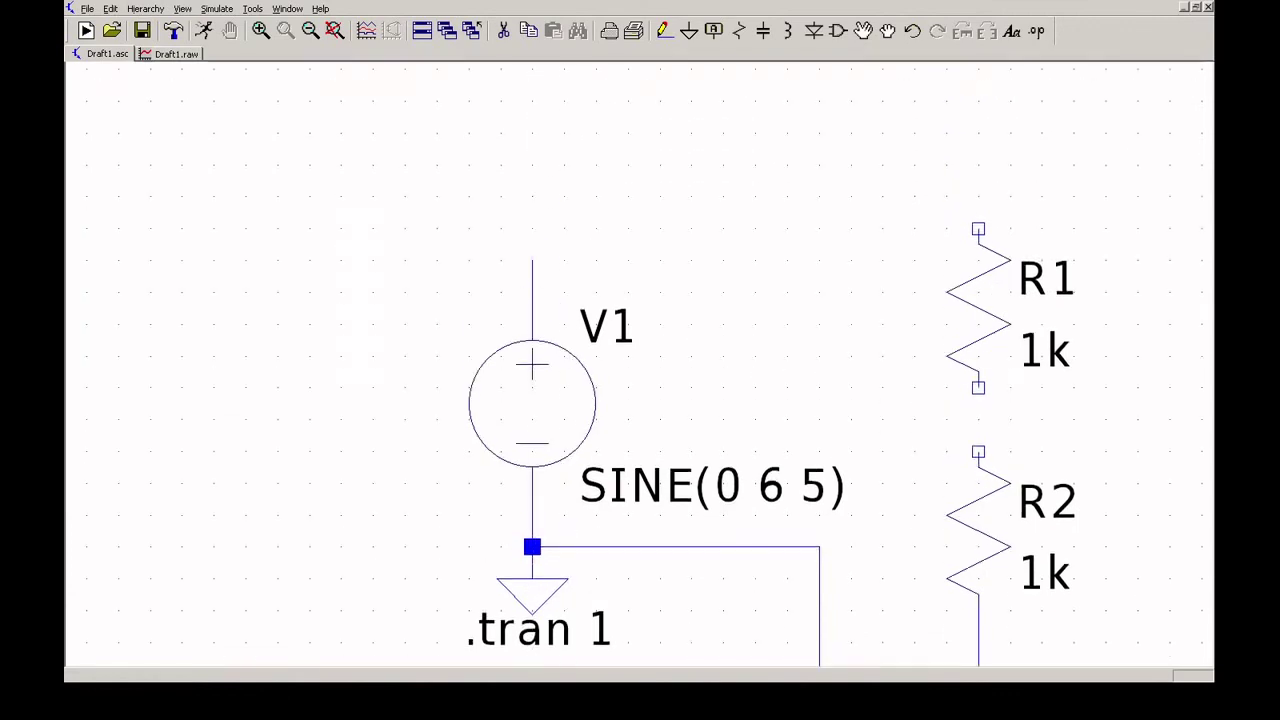
pyautogui.click(532, 214)
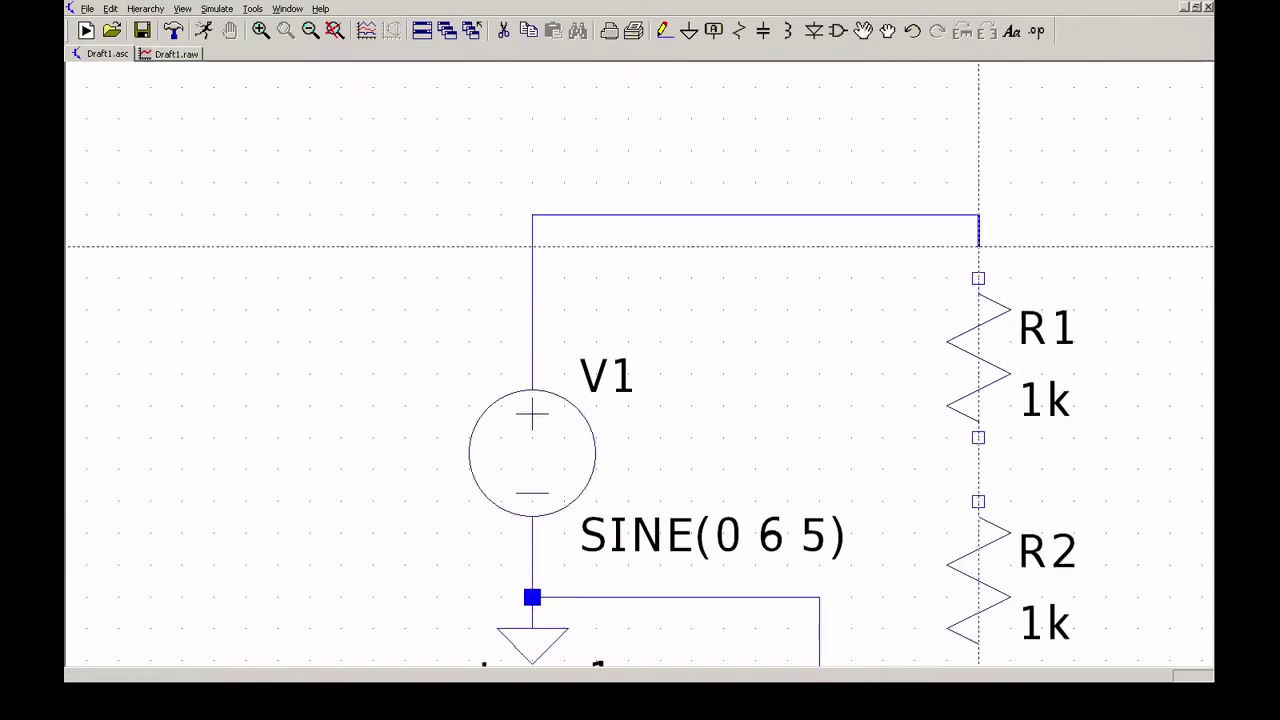
pyautogui.click(978, 278)
pyautogui.click(978, 501)
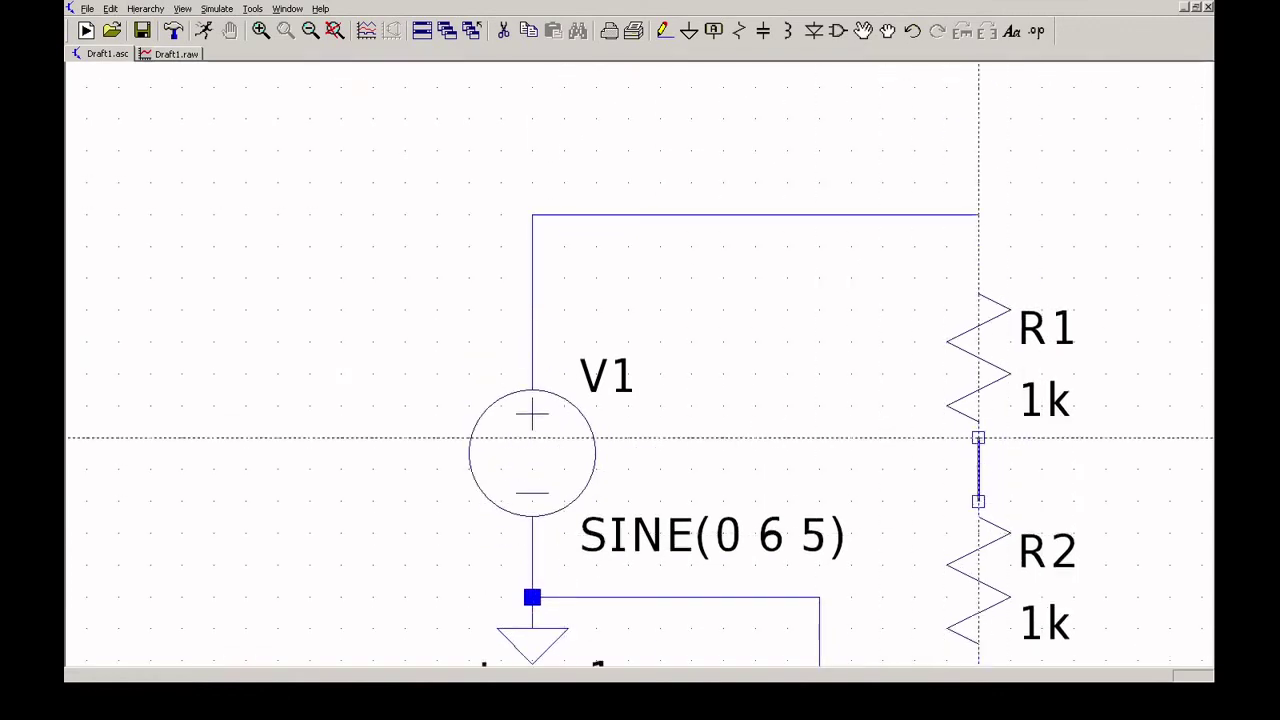
pyautogui.click(978, 437)
pyautogui.click(978, 469)
pyautogui.click(1074, 469)
pyautogui.press('Escape')
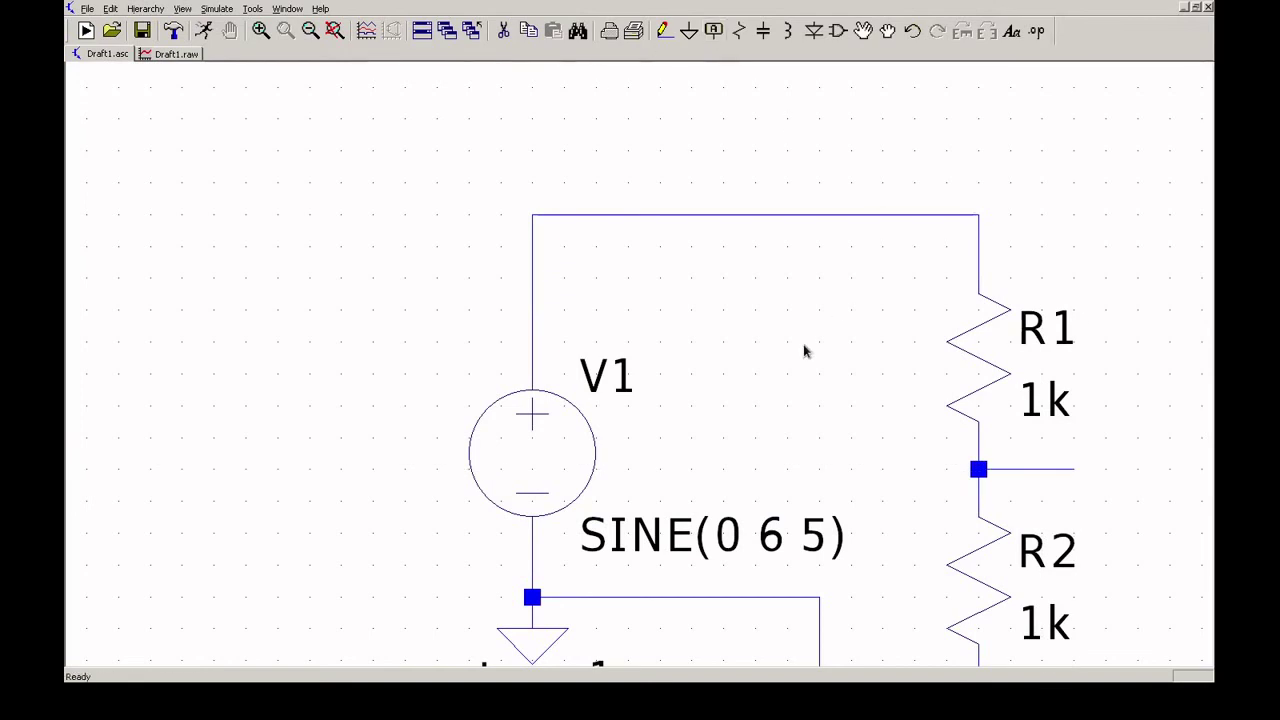
# - Label the output wire between R1 and R2 as Vout and the wire above V1 as Vin
pyautogui.press('F4')
pyautogui.write('Vout')
pyautogui.press('Return')
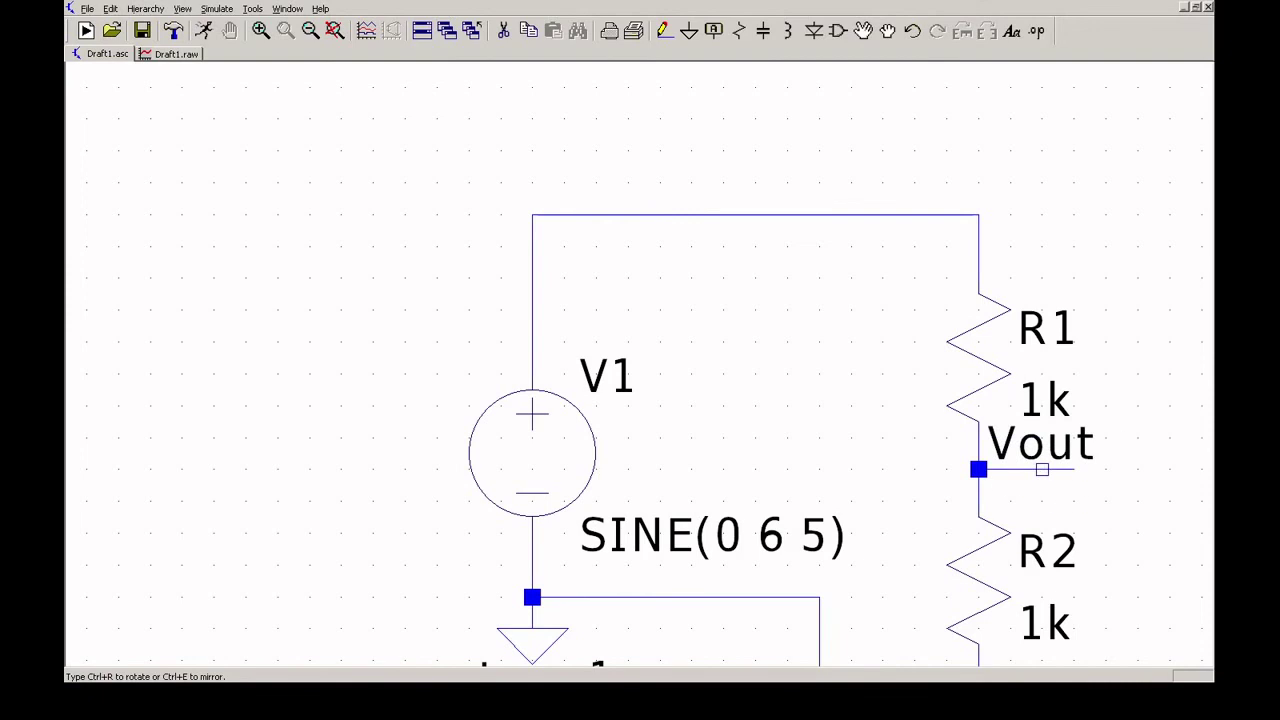
pyautogui.click(563, 214)
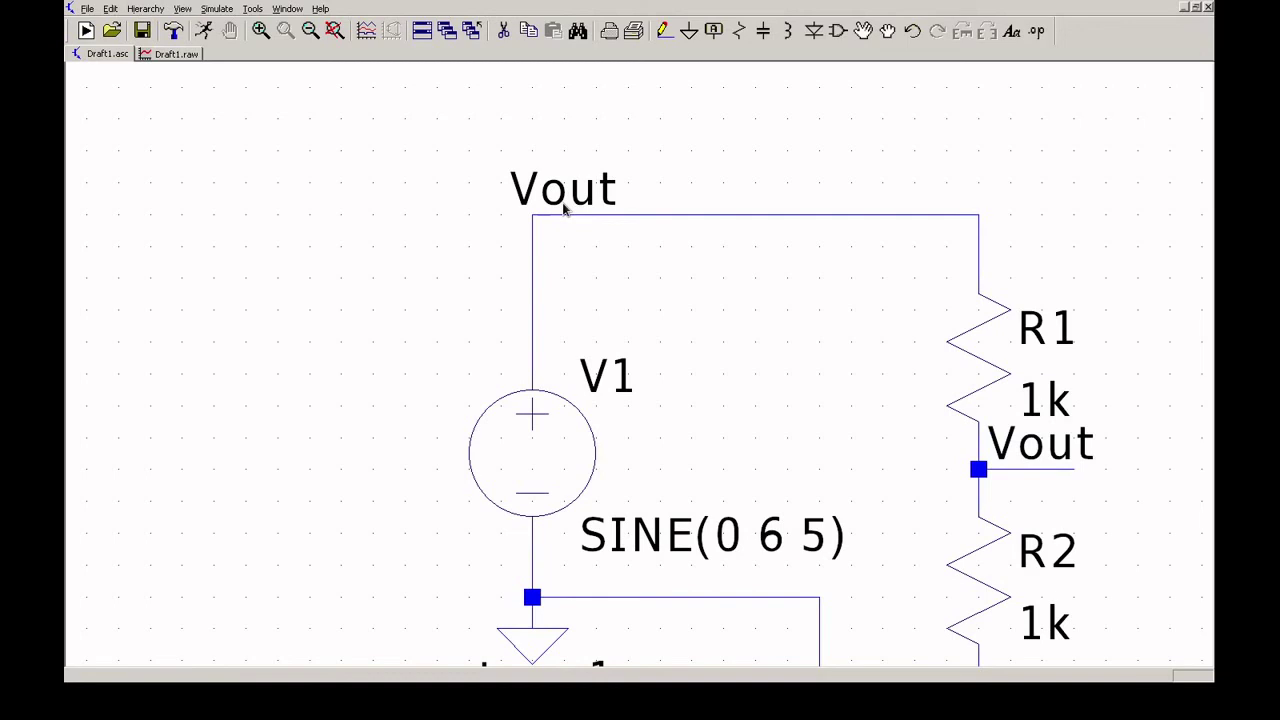
pyautogui.press('Return')
pyautogui.press('space')
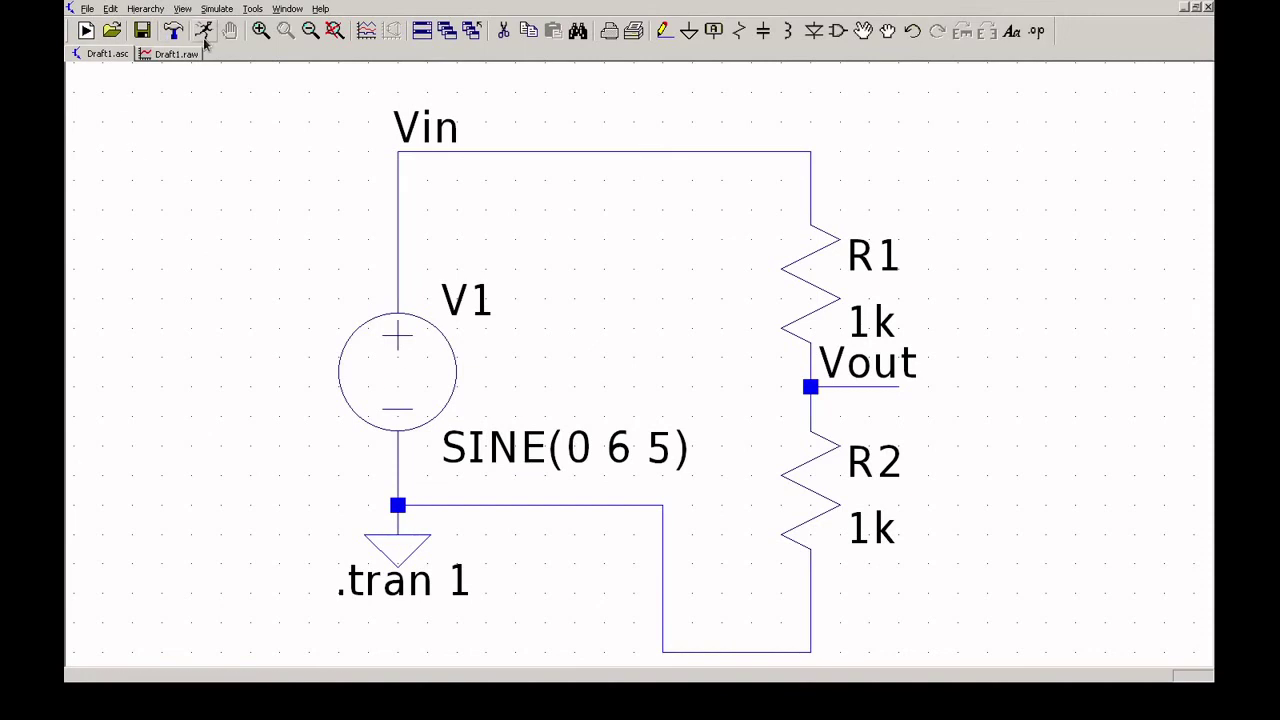
# - Run the simulation and plot the voltages at Vin and Vout
pyautogui.click(204, 37)
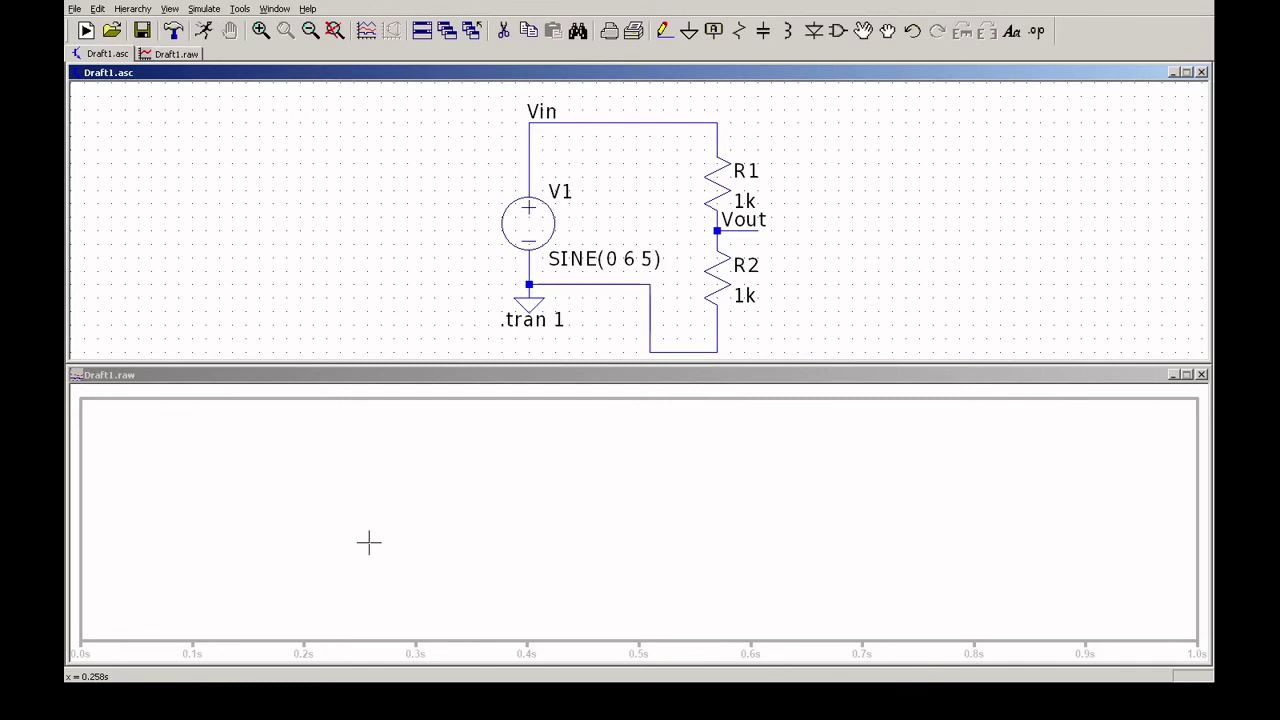
pyautogui.click(593, 122)
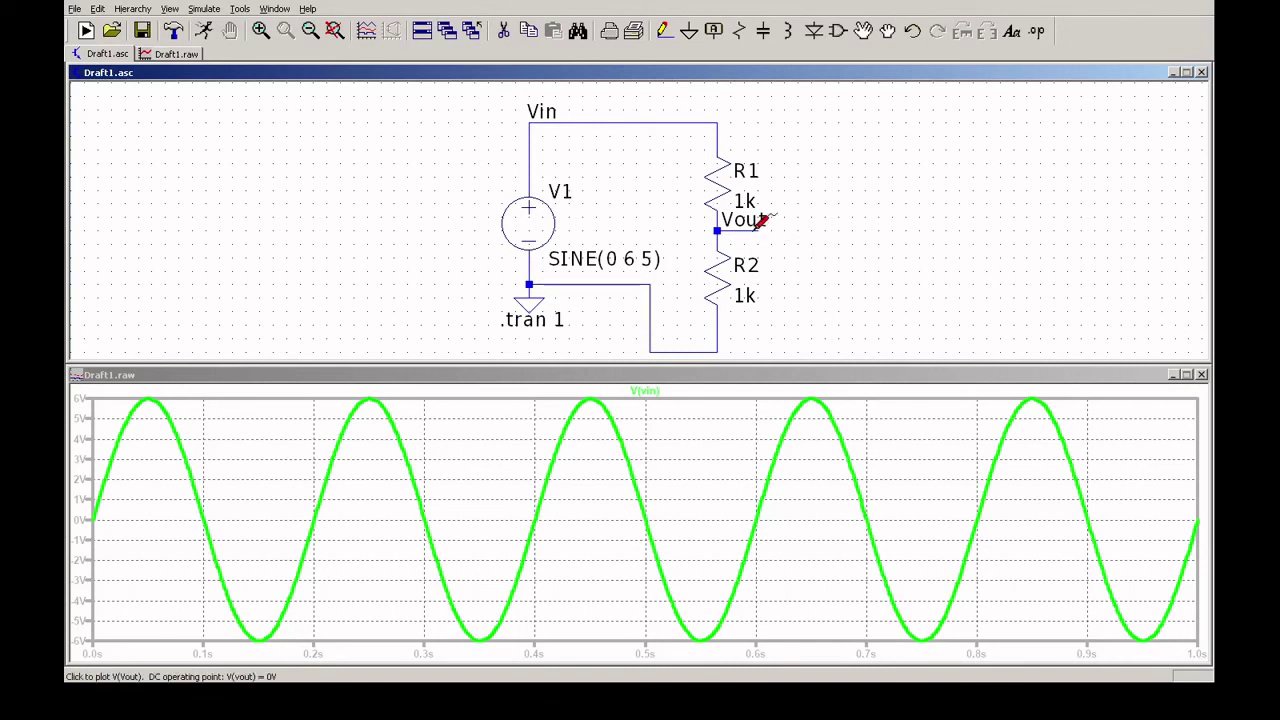
pyautogui.click(752, 232)
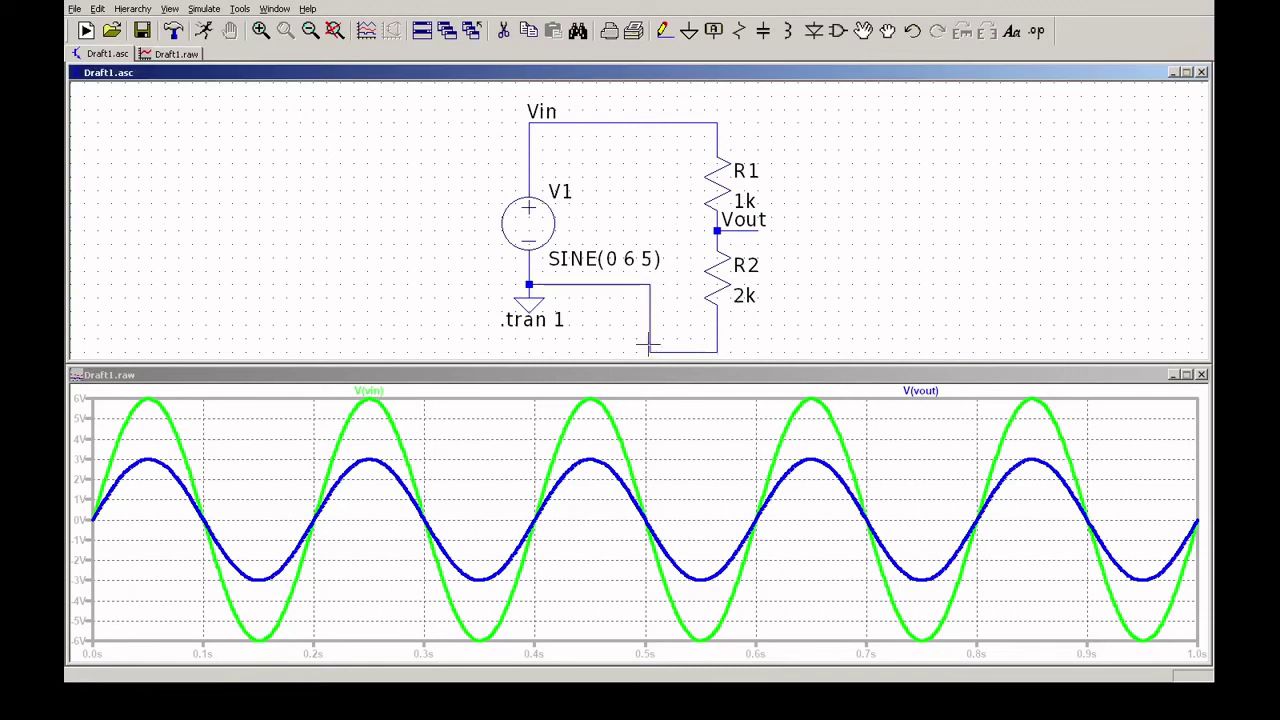
# - Rerun the simulation with R2 set to 2k and add the current through R1 to the plot
pyautogui.click(204, 33)
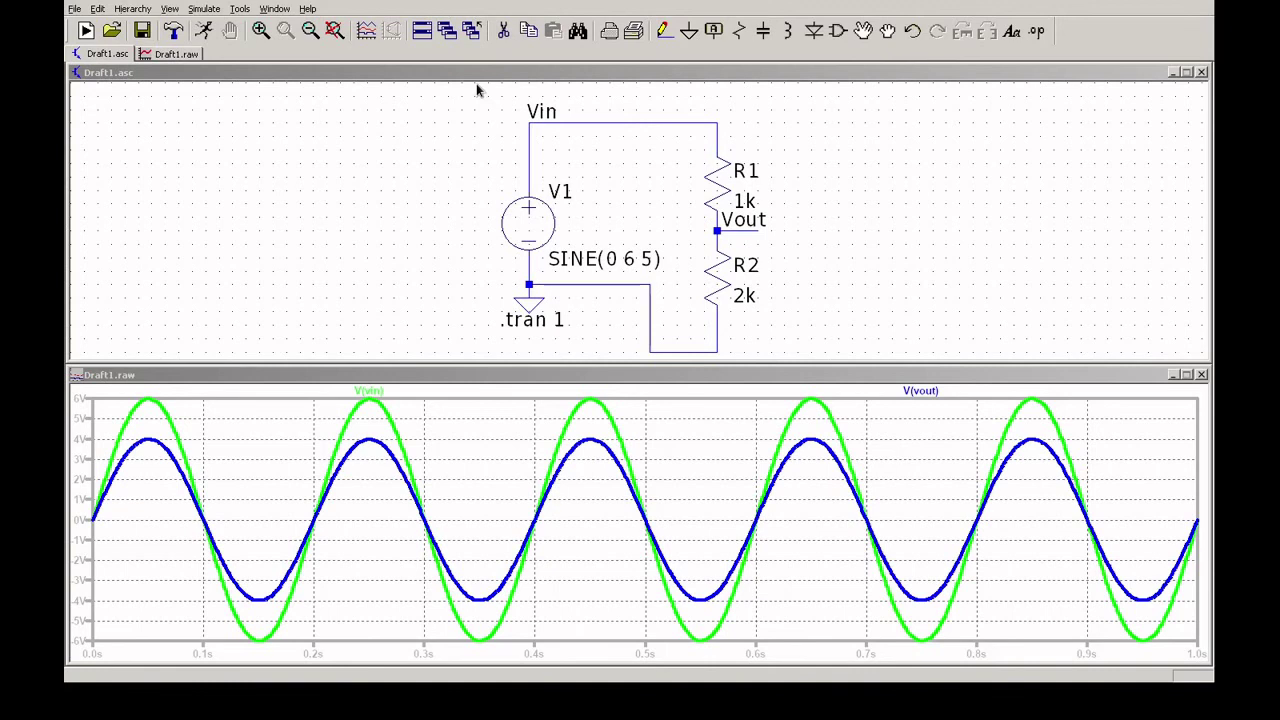
pyautogui.click(671, 114)
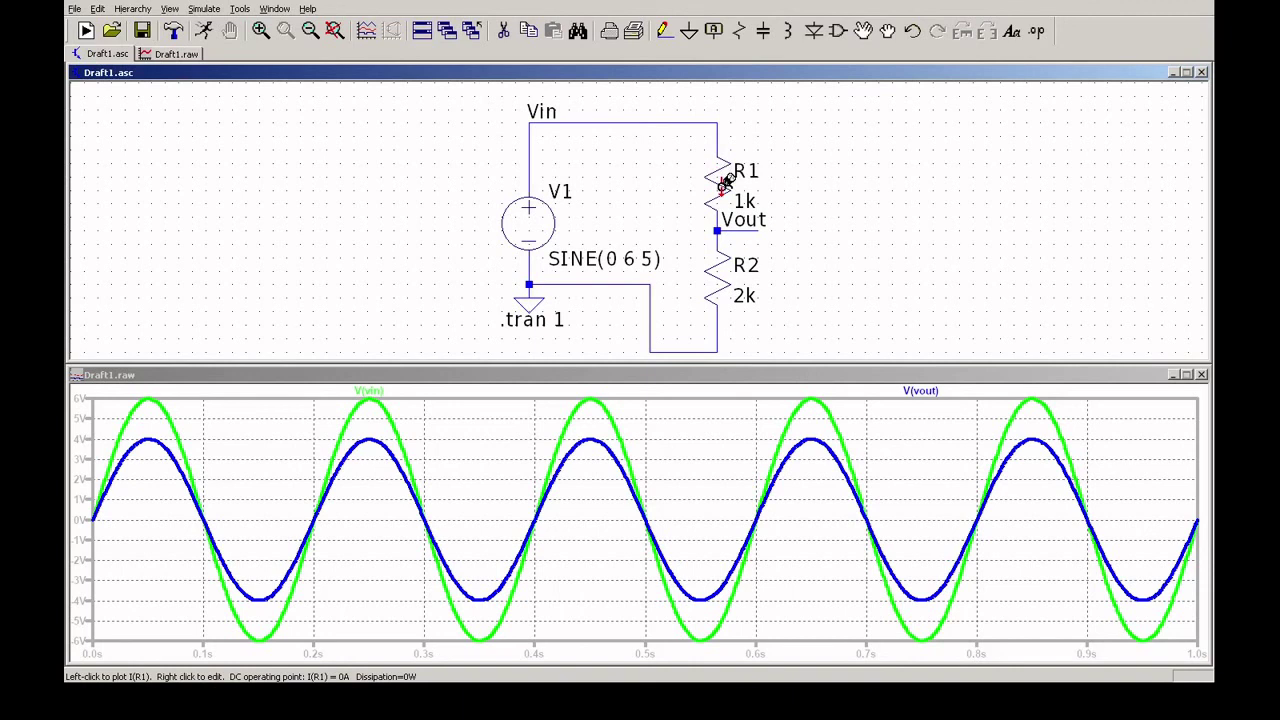
pyautogui.click(724, 183)
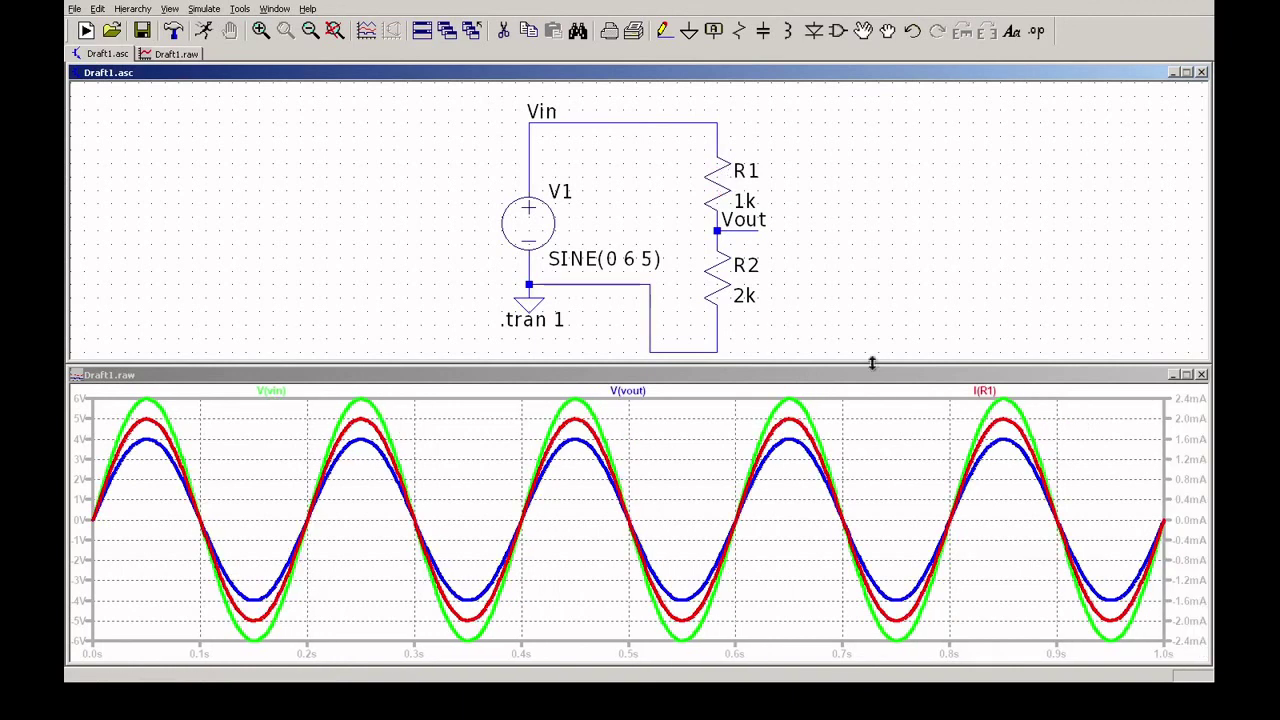
# - Maximize the waveform window, add a second plot pane and move the R1 current trace into it
pyautogui.click(1188, 374)
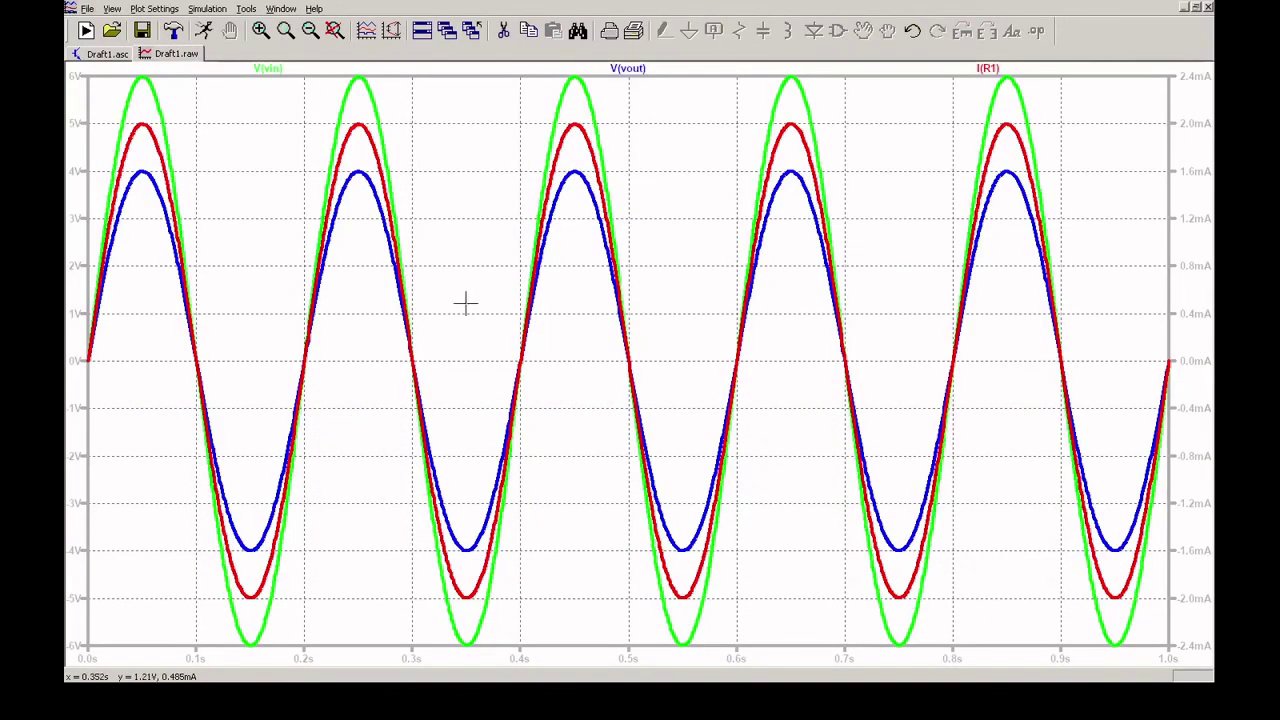
pyautogui.click(980, 225)
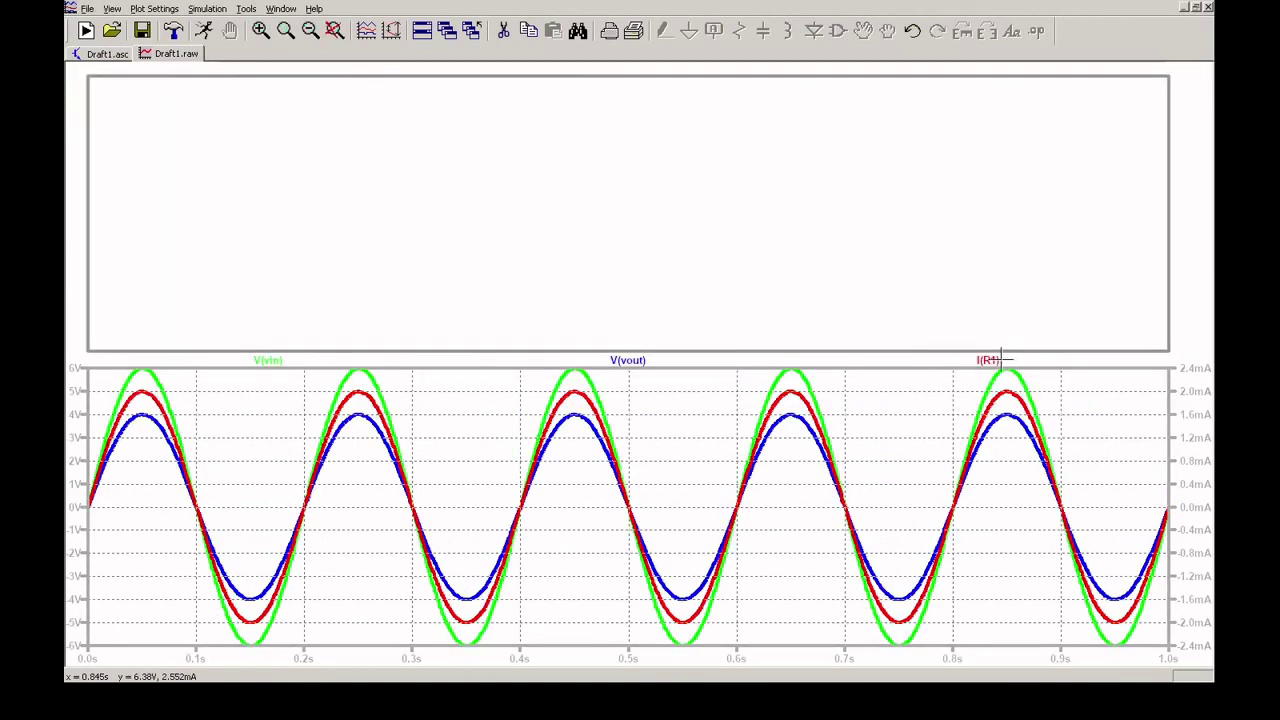
pyautogui.moveTo(1005, 362); pyautogui.dragTo(955, 277)
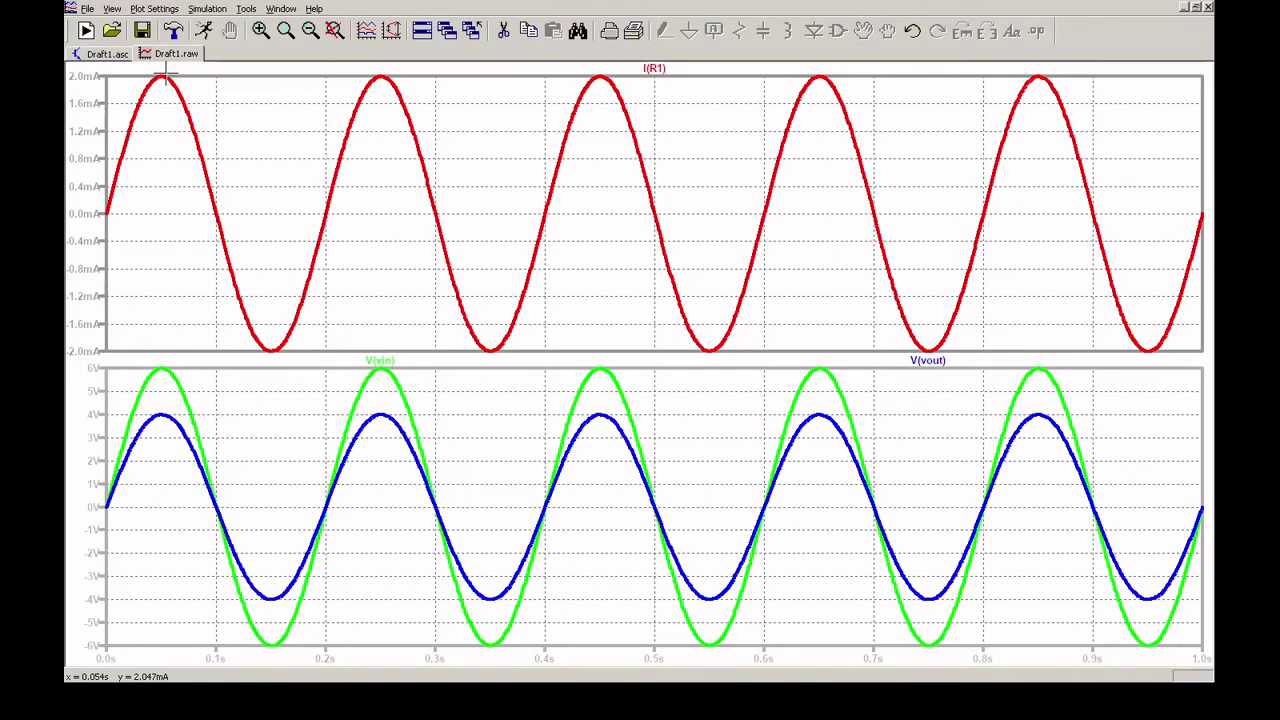
pyautogui.click(108, 53)
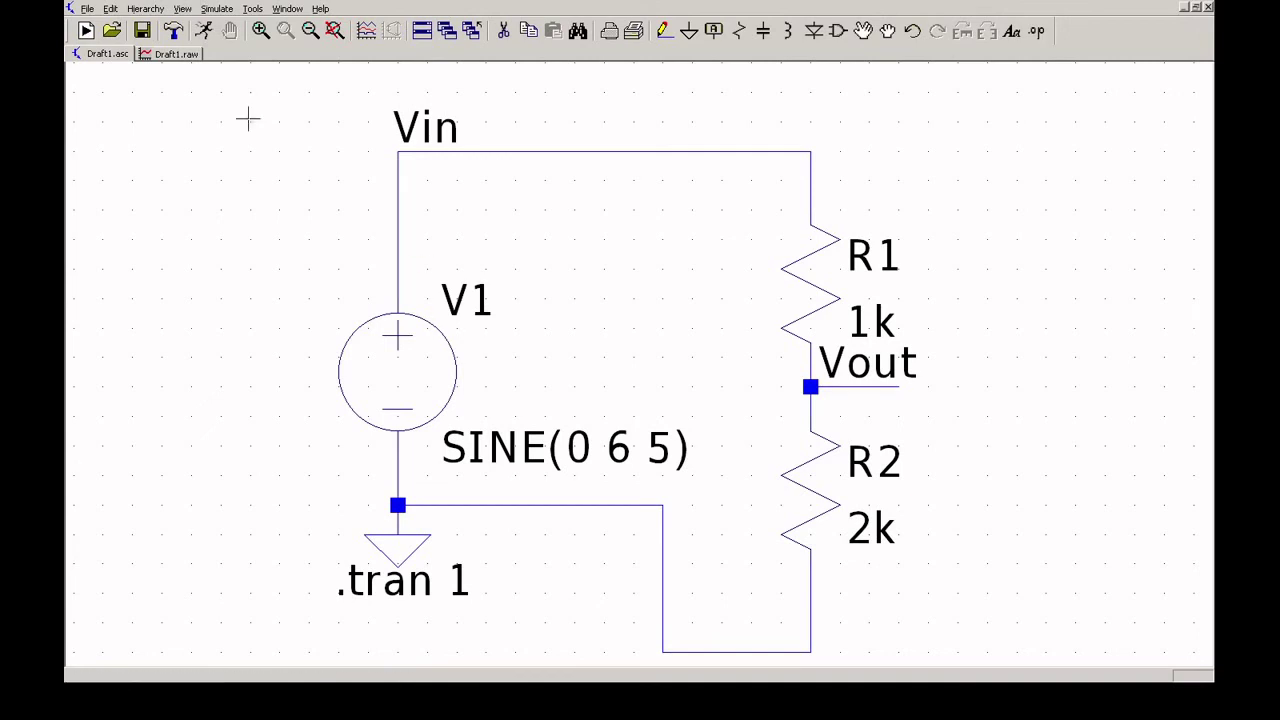
pyautogui.click(176, 53)
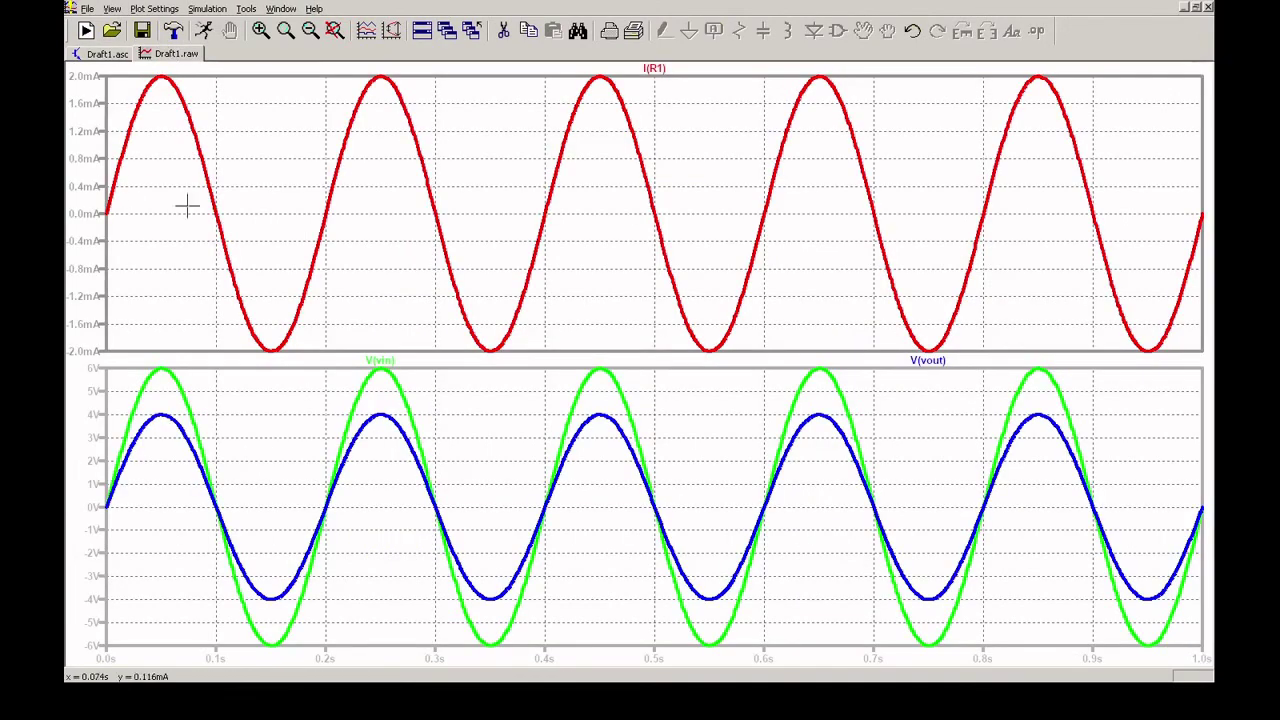